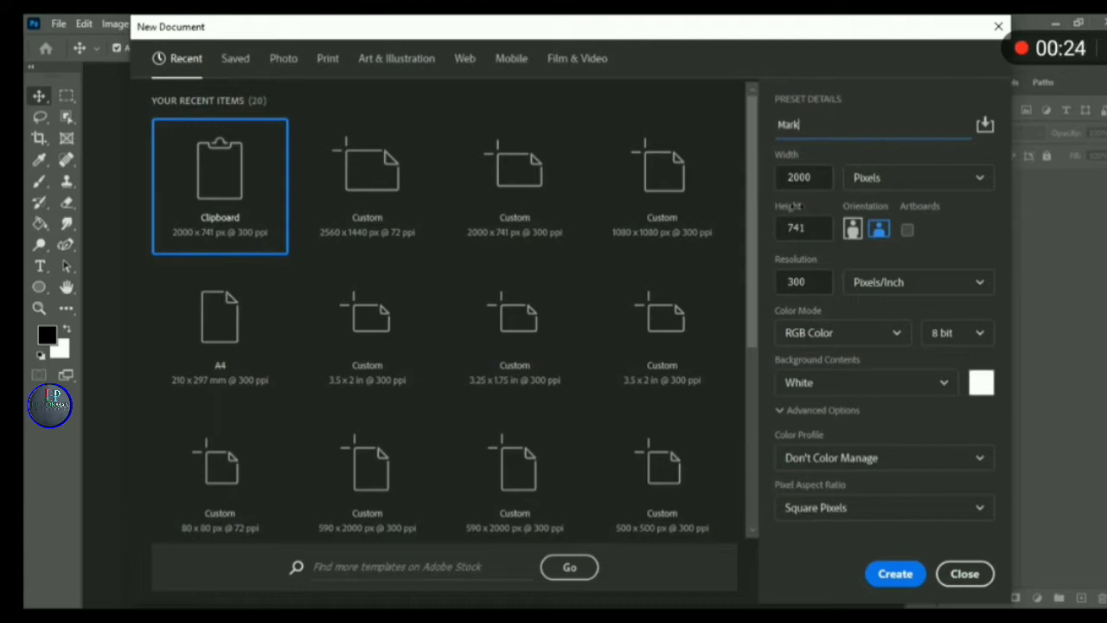
- Create a 2000 × 741 pixel document at 300 pixels/inch named "Marketing Facebook Cover Design"
text(eting D)
key(BackSpace)
text(Facebook Co)
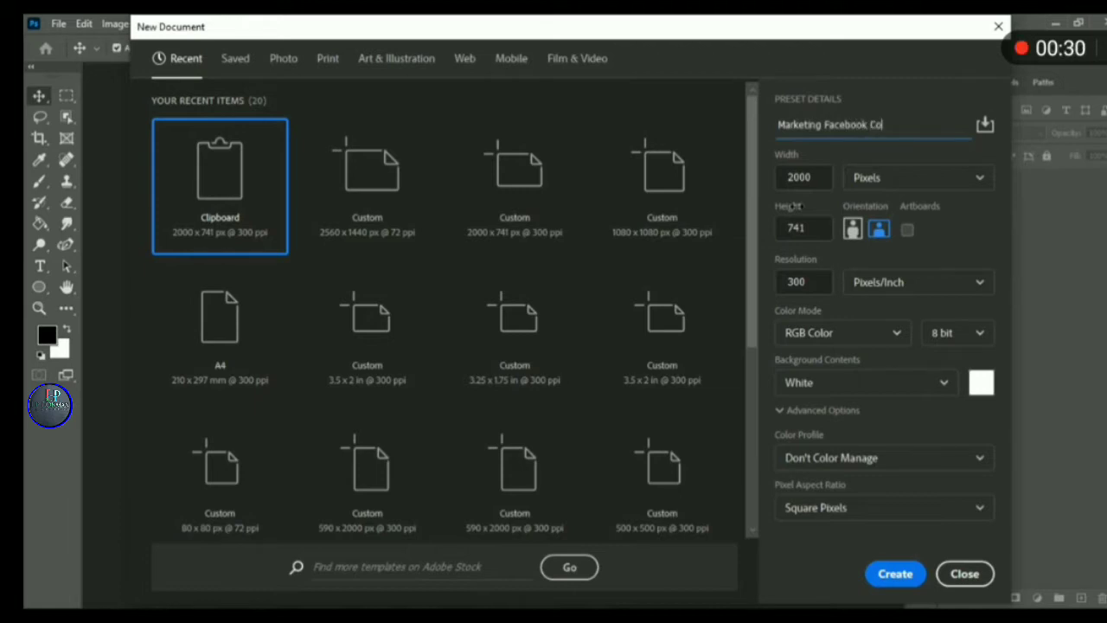
text(ver Design)
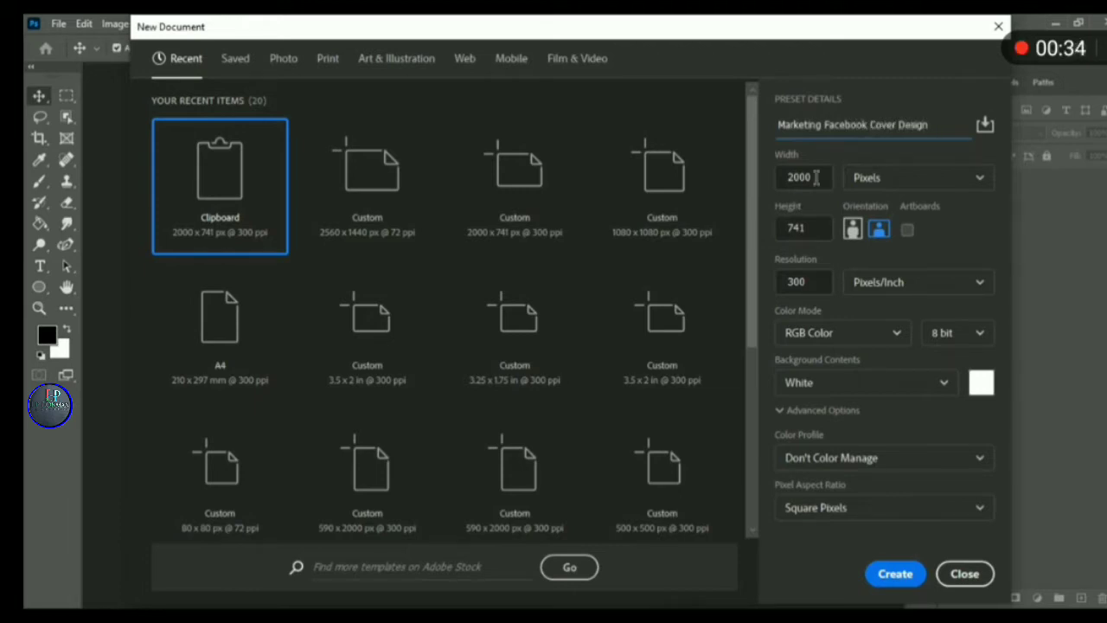
drag(815, 177, 794, 179)
drag(803, 228, 789, 229)
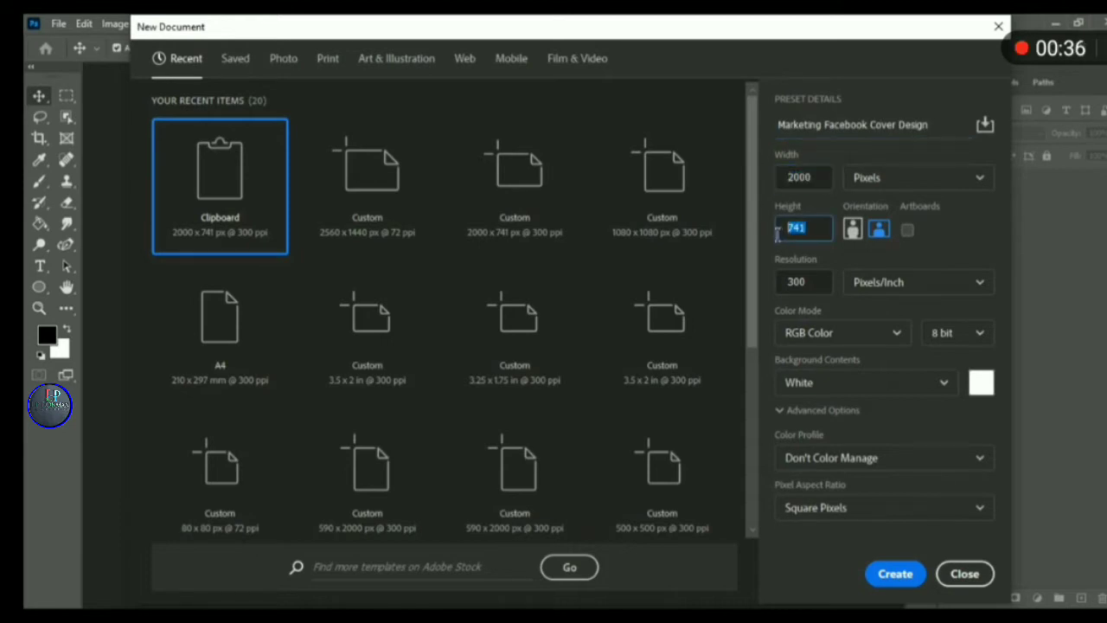
drag(806, 282, 782, 286)
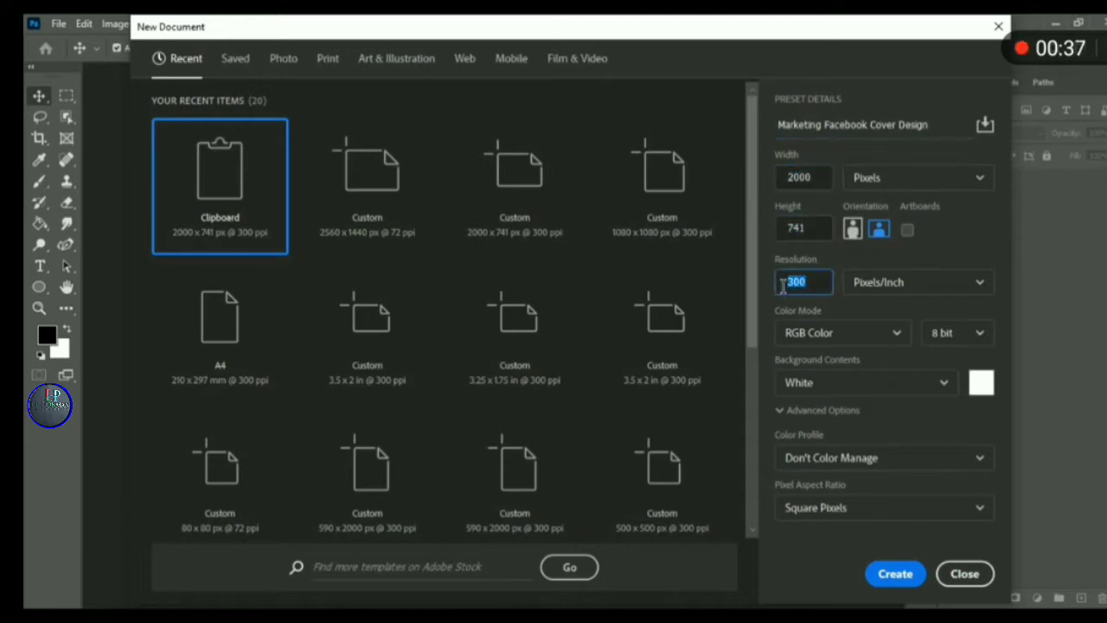
click(894, 573)
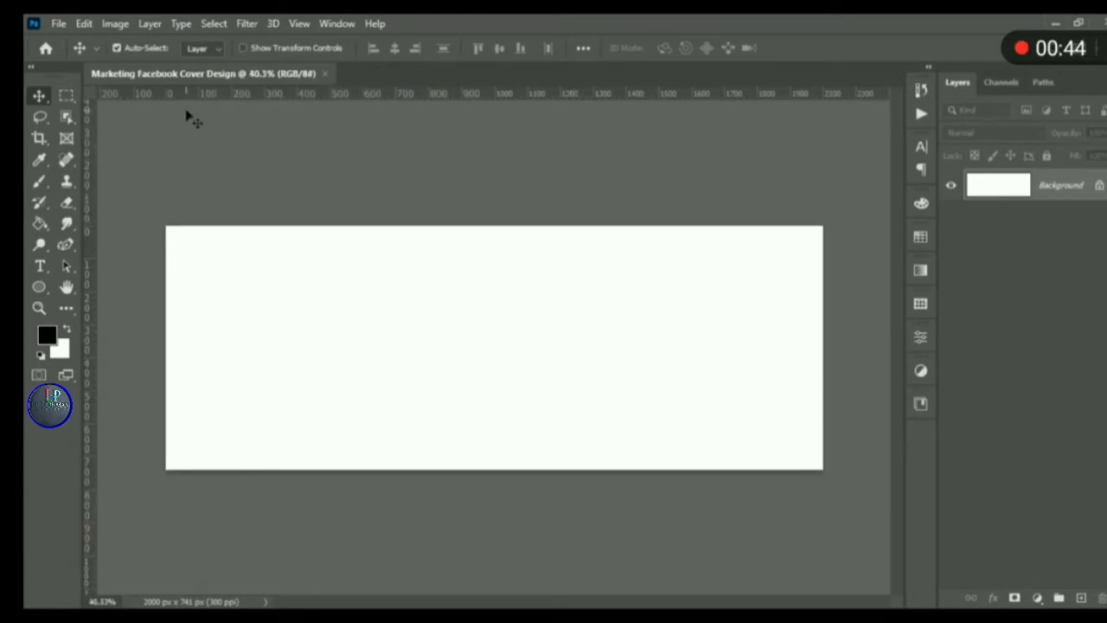
- Draw a black six-sided polygon about 1081 px wide and 936 px high, extending past the canvas's lower-right corner
click(40, 290)
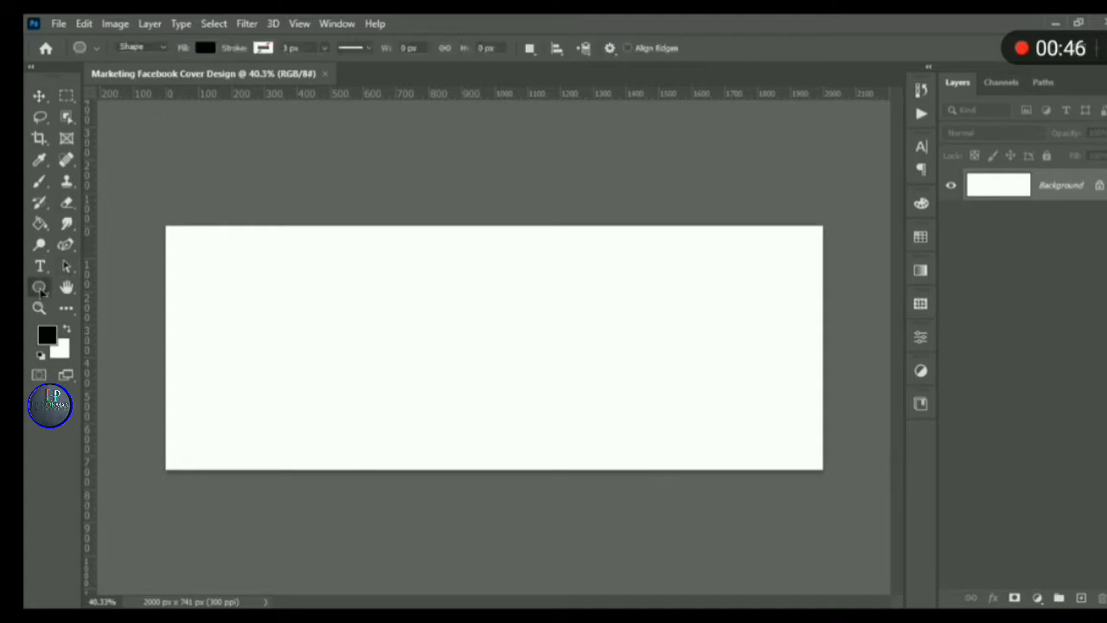
click(118, 353)
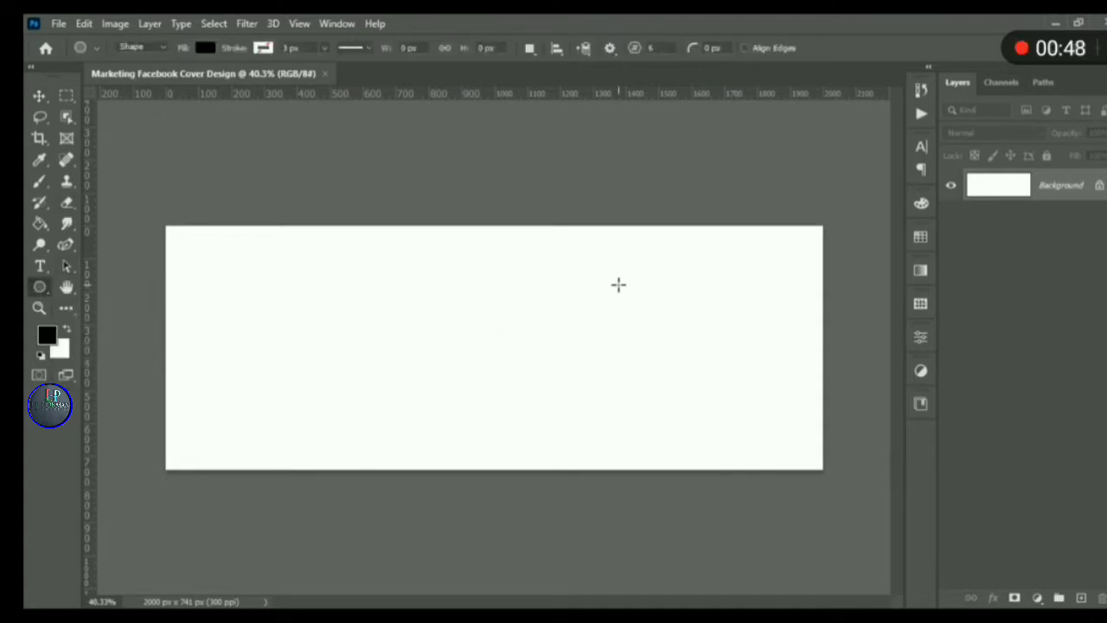
drag(619, 284, 1037, 592)
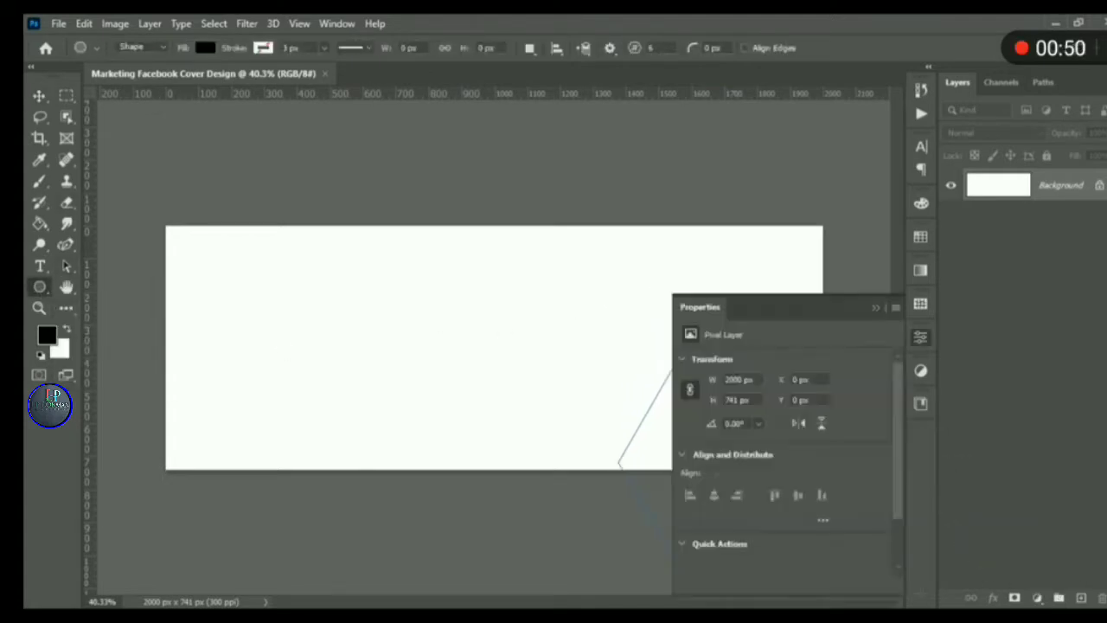
click(872, 309)
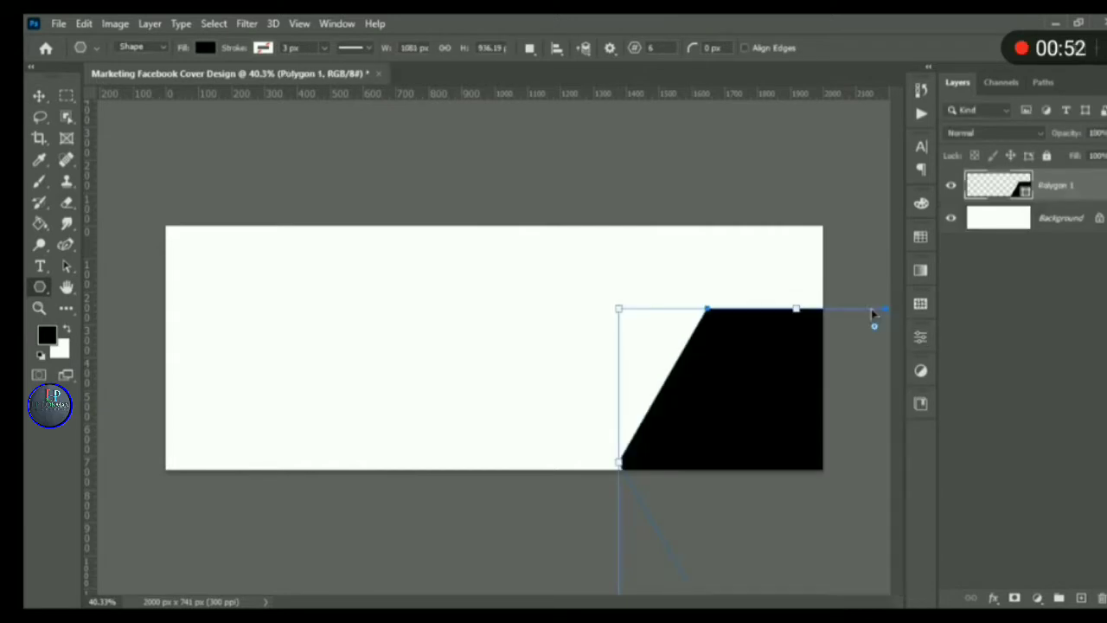
- Free-transform the black polygon, enlarging it to about 203% and shifting it over the lower-right part of the canvas
click(38, 96)
drag(730, 372, 749, 267)
scroll(657, 351, down, 3)
key(ctrl+t)
scroll(675, 375, up, 3)
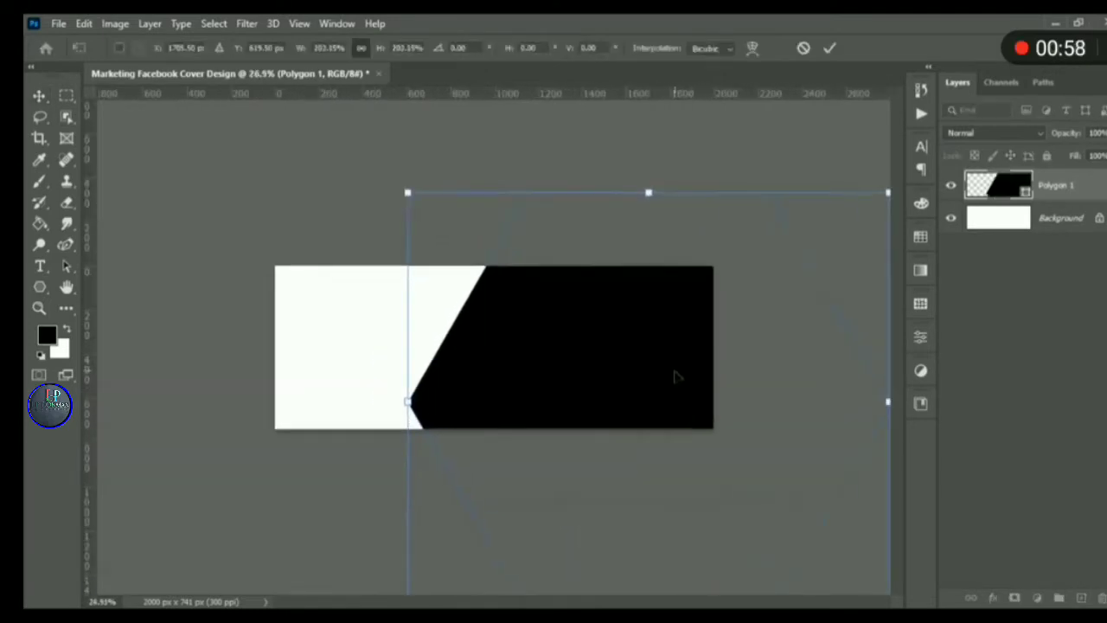
drag(675, 381, 689, 537)
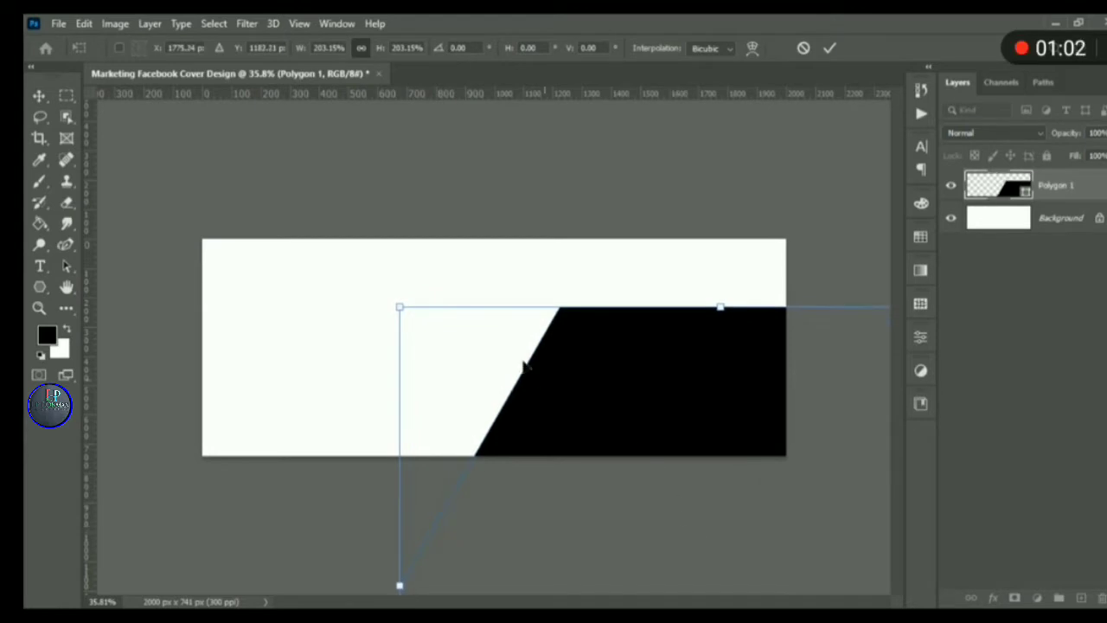
drag(388, 300, 457, 276)
drag(634, 419, 593, 451)
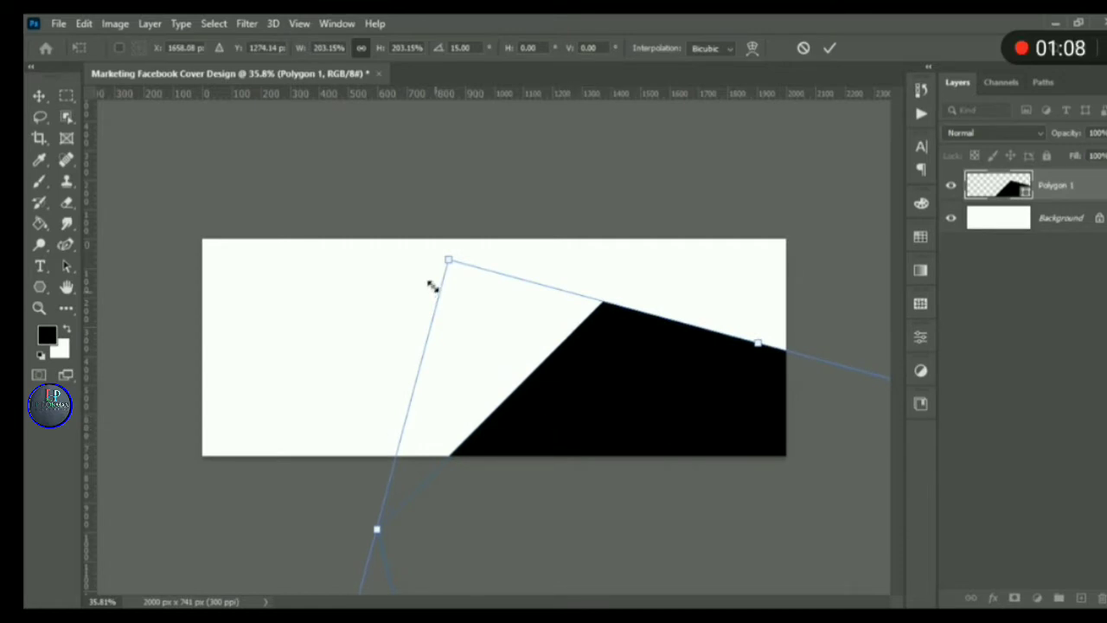
drag(434, 257, 386, 317)
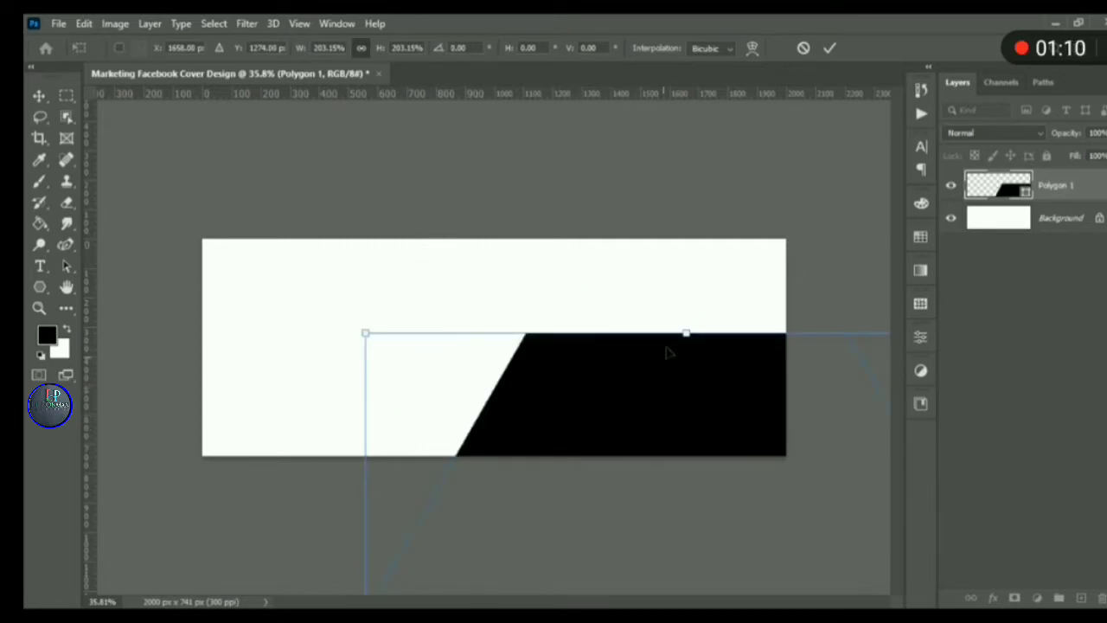
scroll(666, 353, down, 2)
scroll(704, 481, down, 2)
drag(695, 556, 622, 467)
key(ctrl+z)
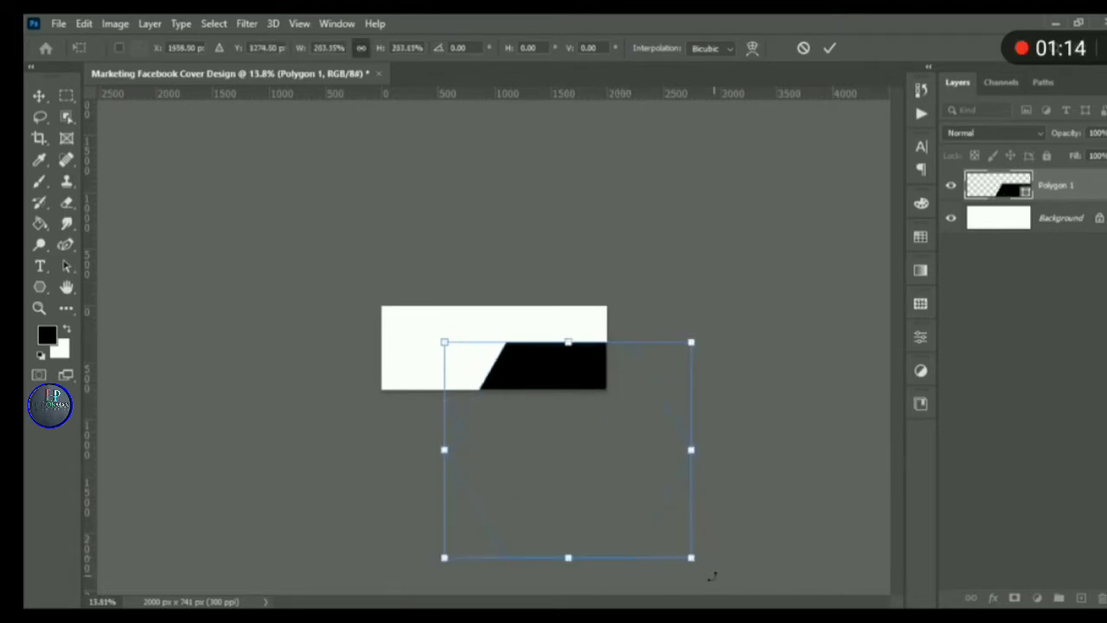
- Scale the polygon to about 141% width and 144% height and position it over the canvas's lower-right corner
drag(694, 560, 619, 498)
scroll(607, 486, up, 1)
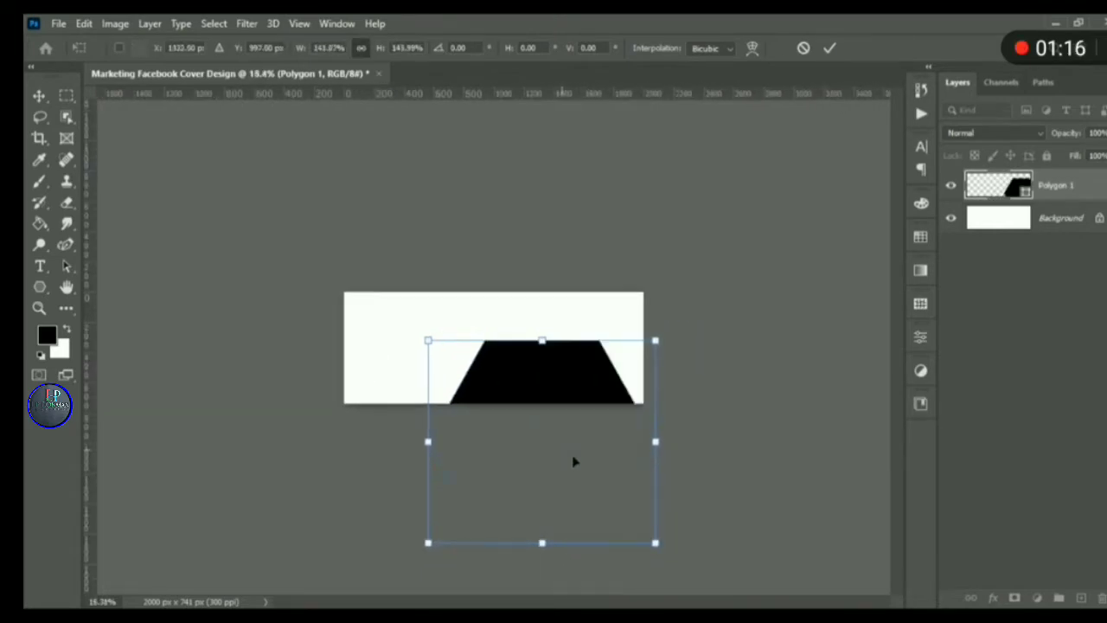
drag(586, 458, 632, 439)
scroll(632, 439, up, 3)
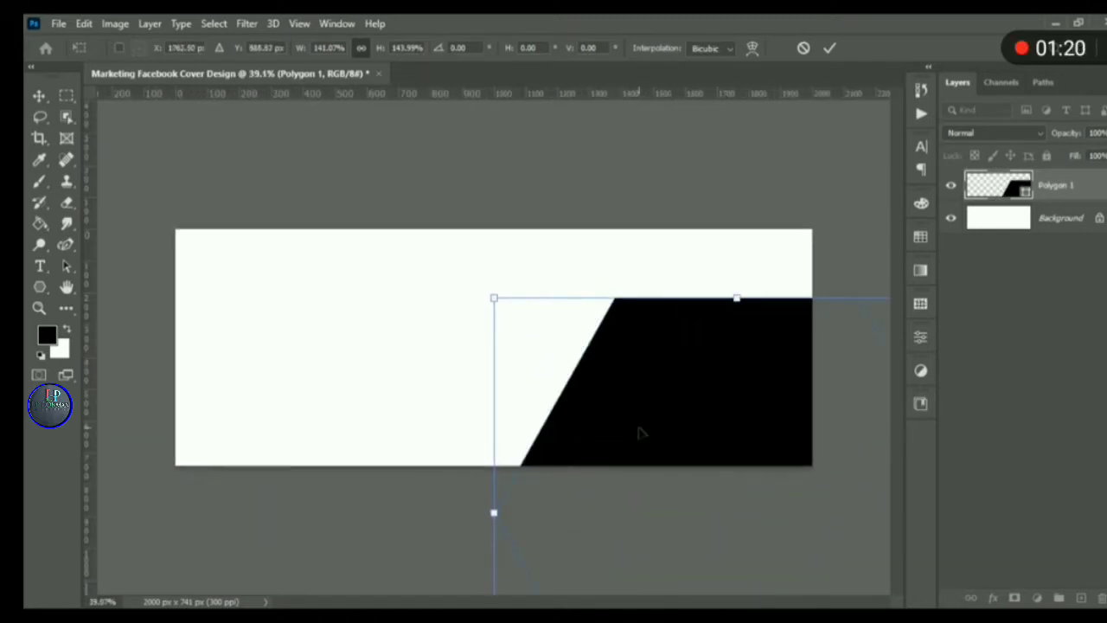
key(Return)
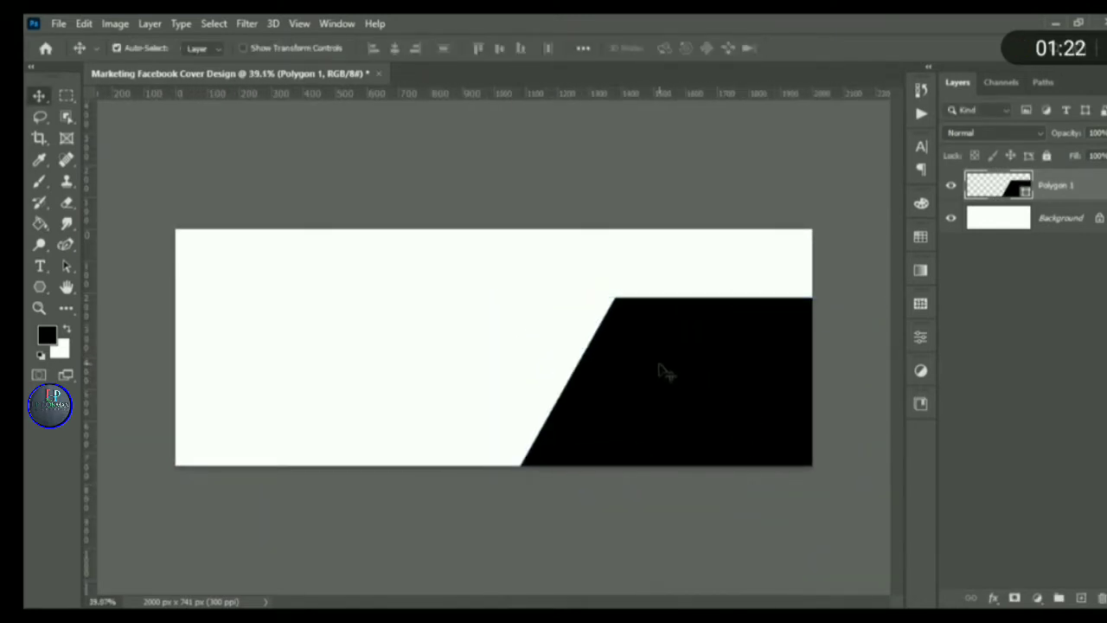
- Fill the polygon with the magenta-to-purple linear gradient at 90° and reverse the gradient direction
scroll(662, 371, up, 1)
click(42, 288)
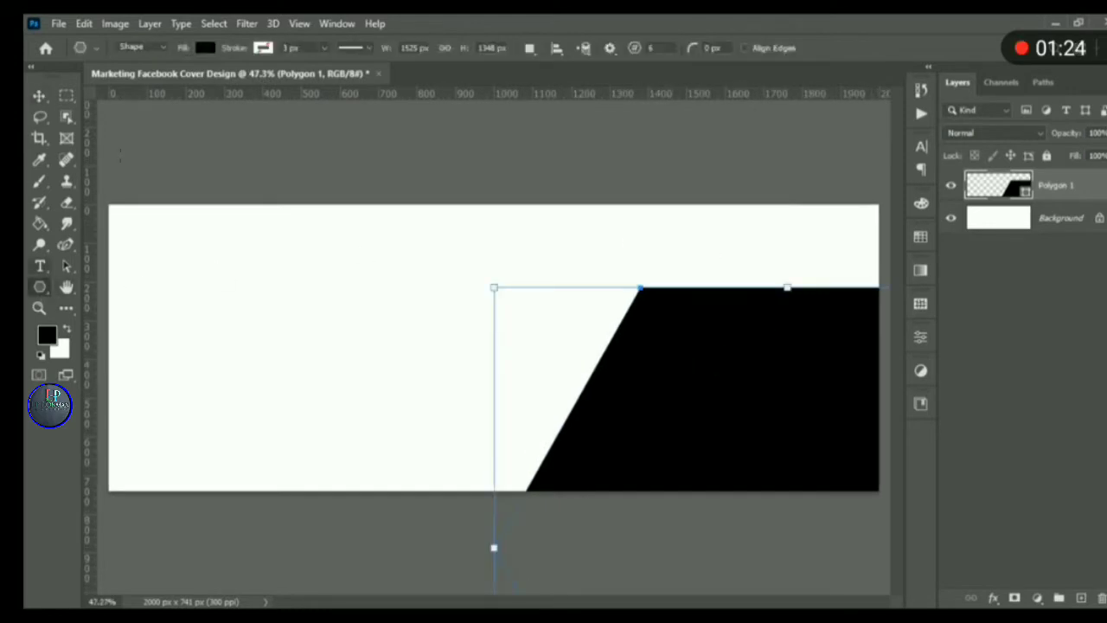
click(201, 49)
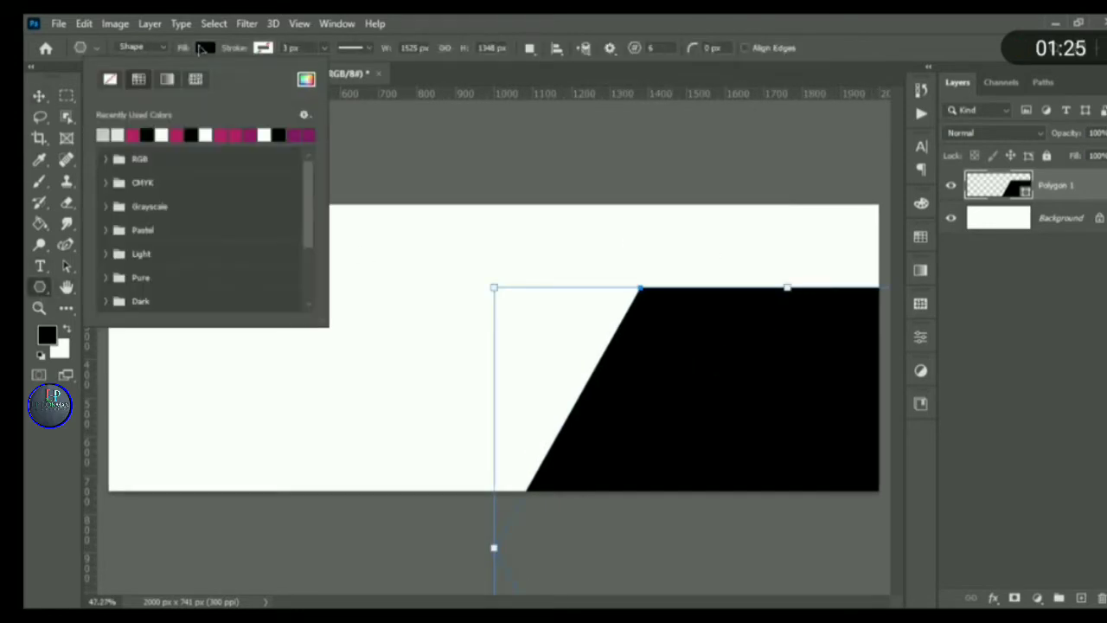
click(167, 79)
click(101, 137)
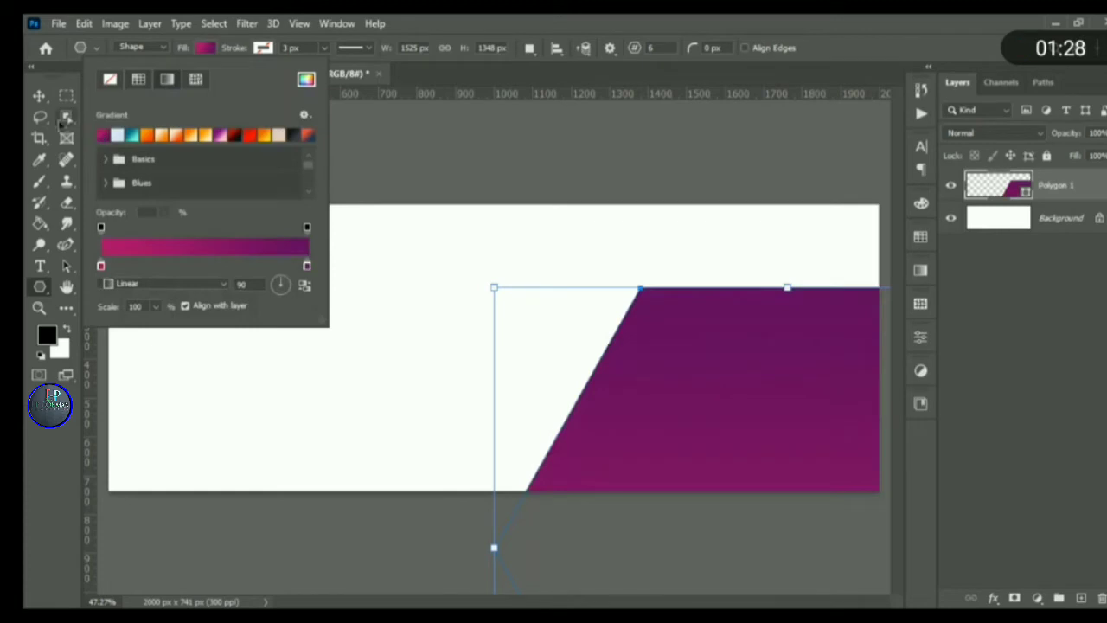
click(308, 285)
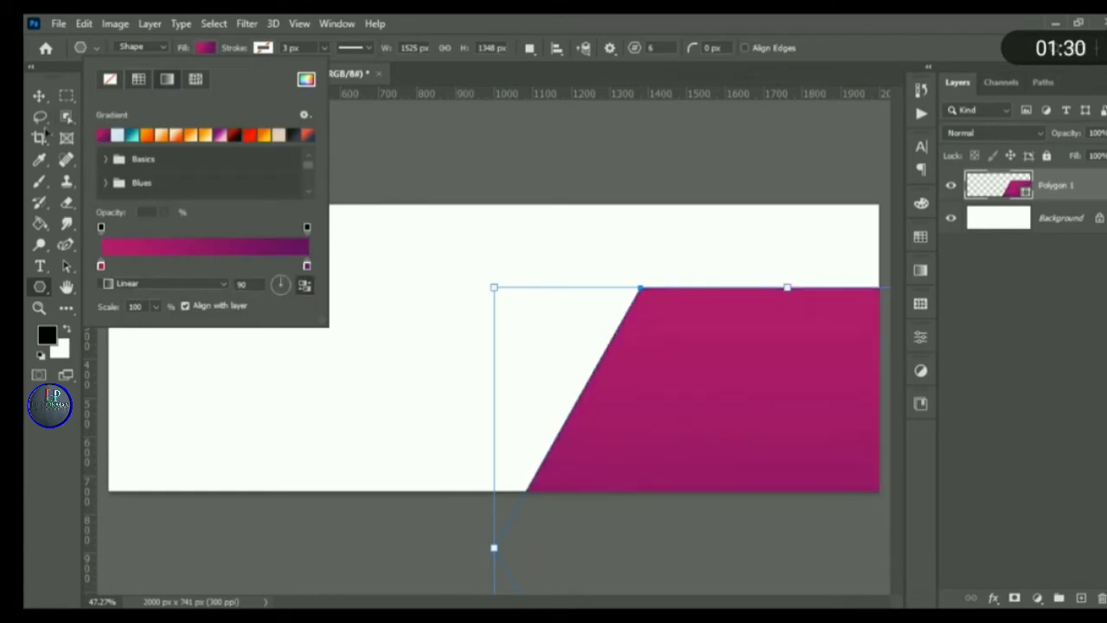
click(39, 95)
click(568, 141)
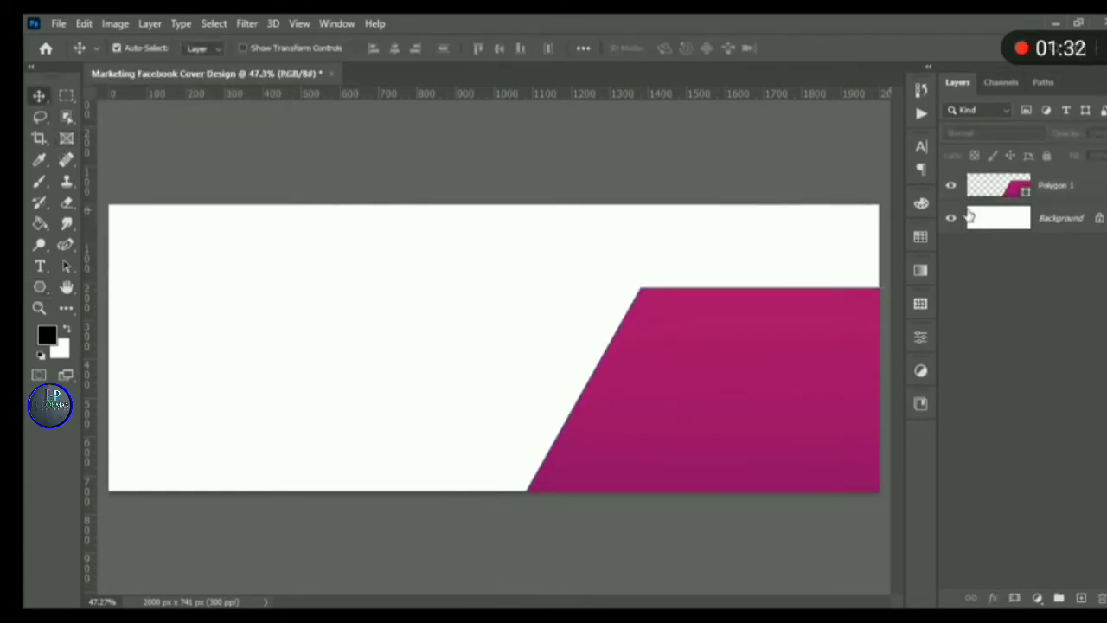
- Duplicate the Polygon 1 layer
right_click(1041, 195)
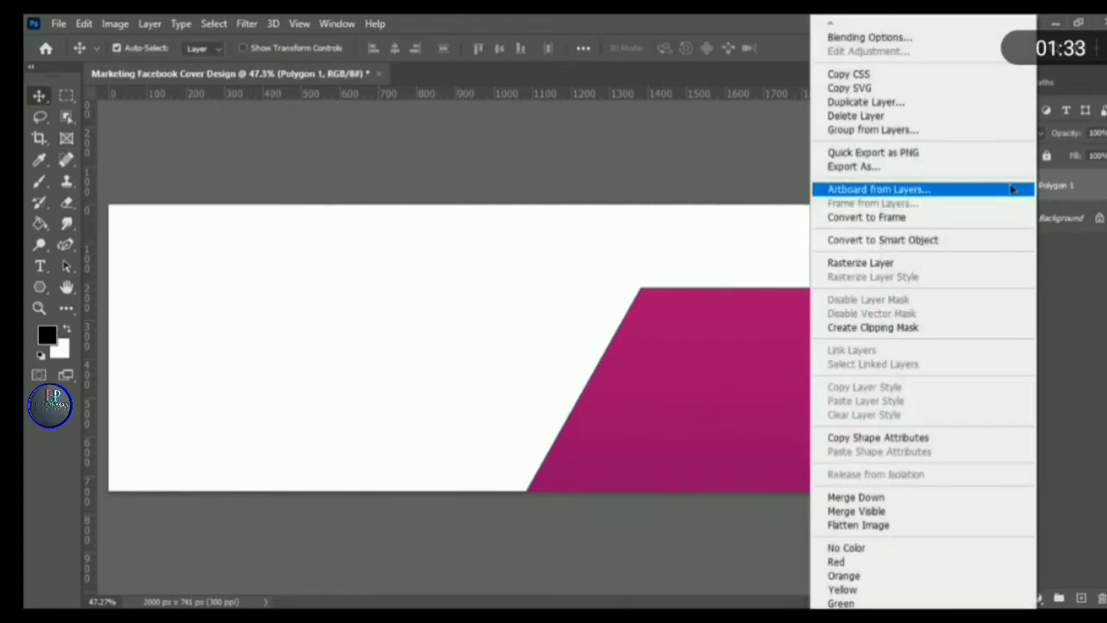
click(843, 102)
click(729, 170)
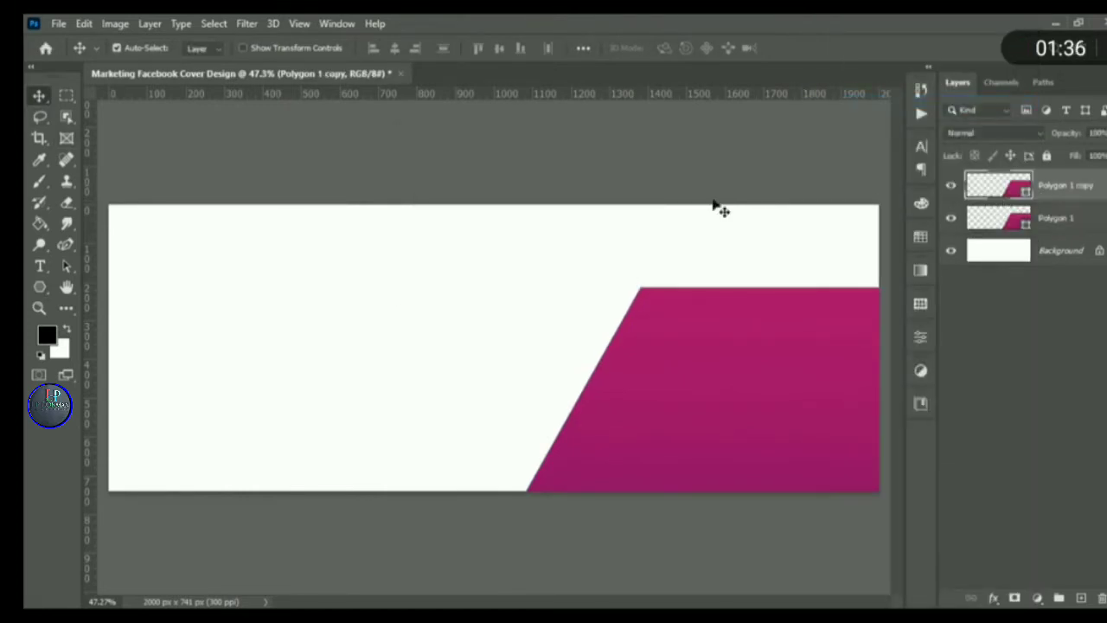
- Remove the polygon copy's fill and give it a magenta-to-purple gradient stroke about 29 px wide
click(38, 286)
click(205, 47)
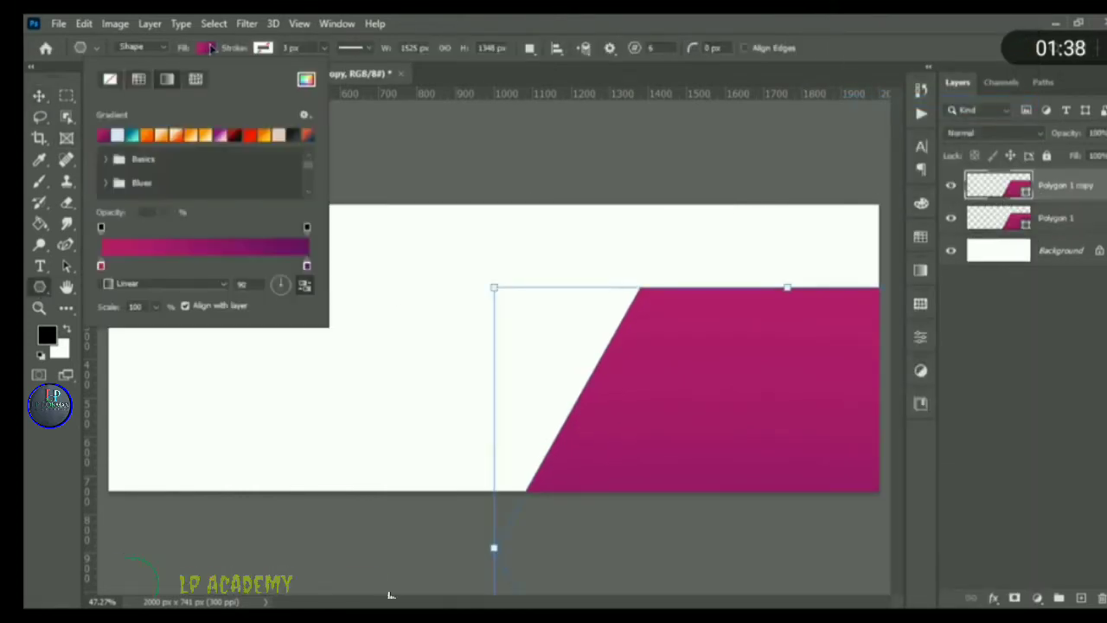
click(110, 79)
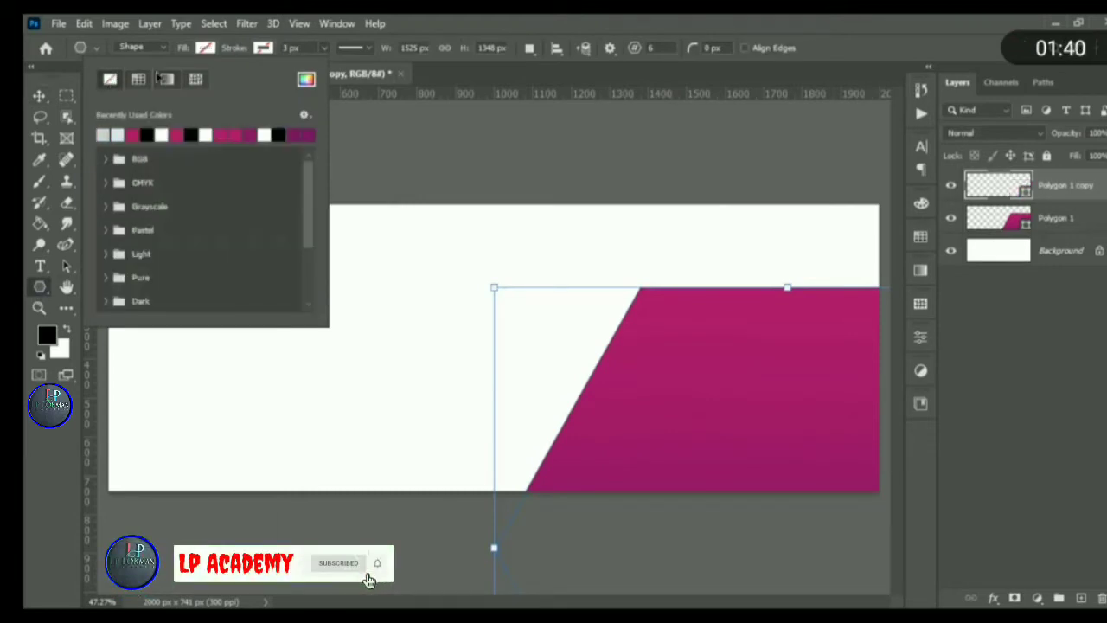
click(263, 50)
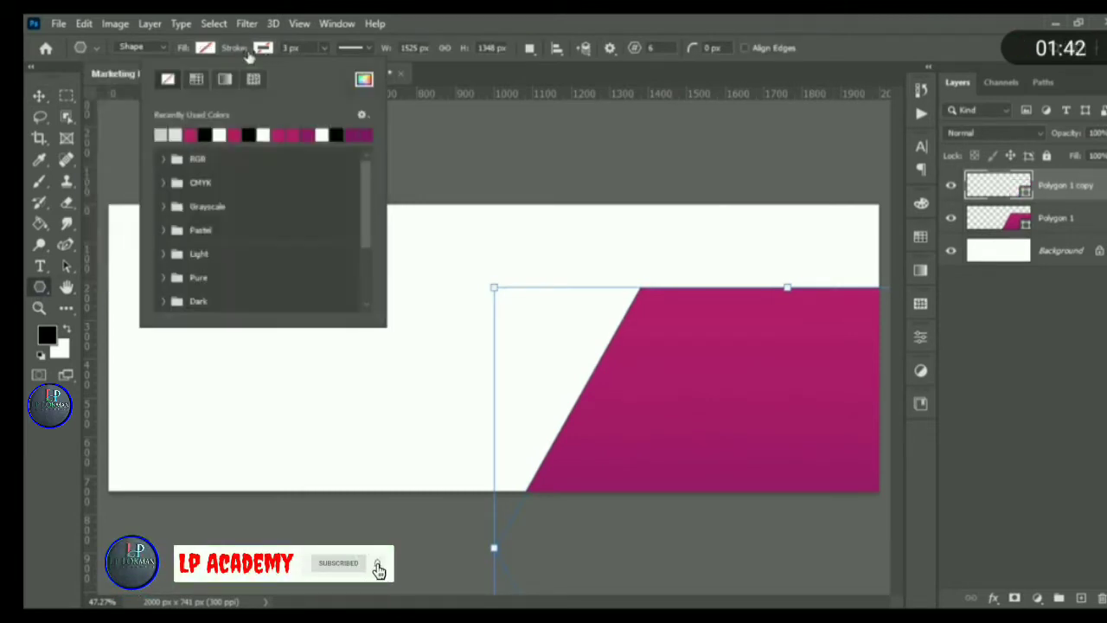
click(224, 79)
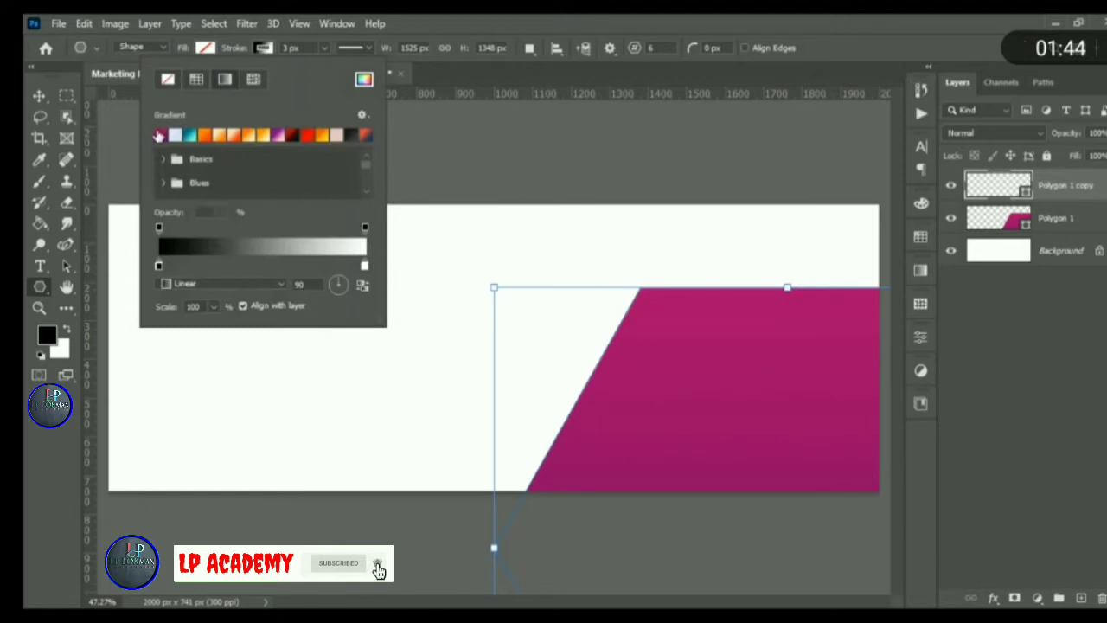
click(159, 135)
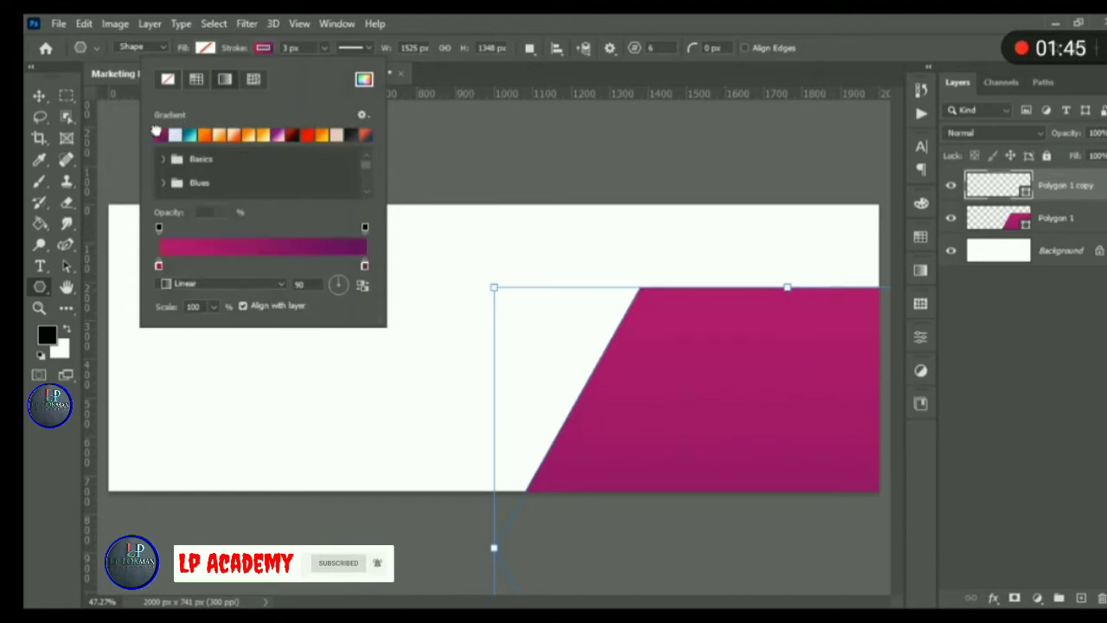
click(324, 48)
drag(329, 67, 333, 69)
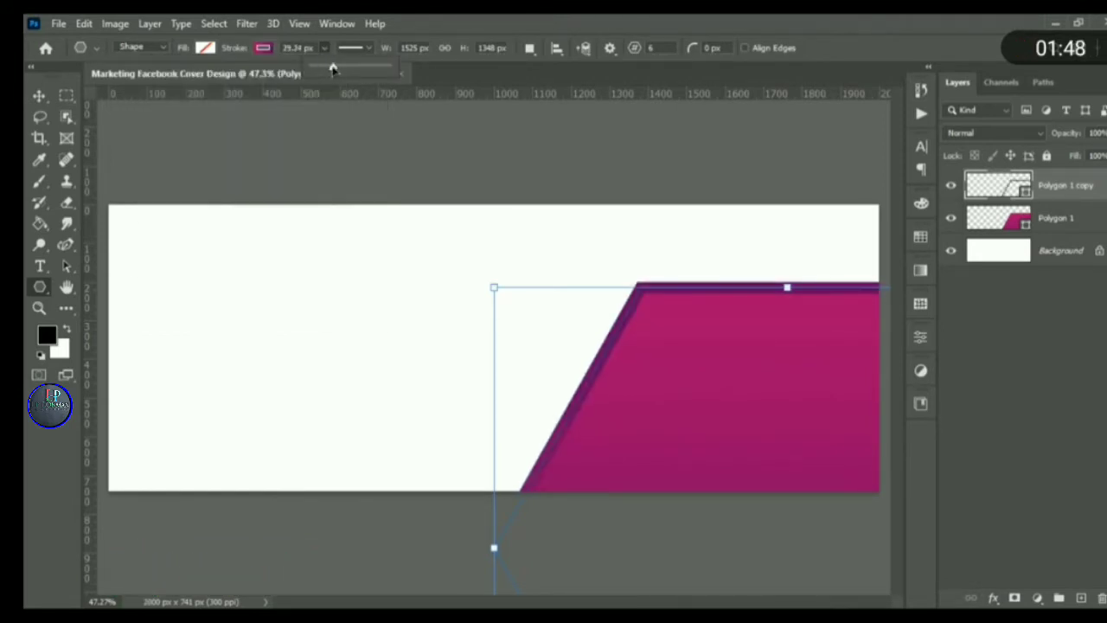
- Enlarge the outlined polygon copy slightly so it frames the magenta polygon with a narrow white gap
click(39, 95)
scroll(484, 277, down, 4)
key(ctrl+t)
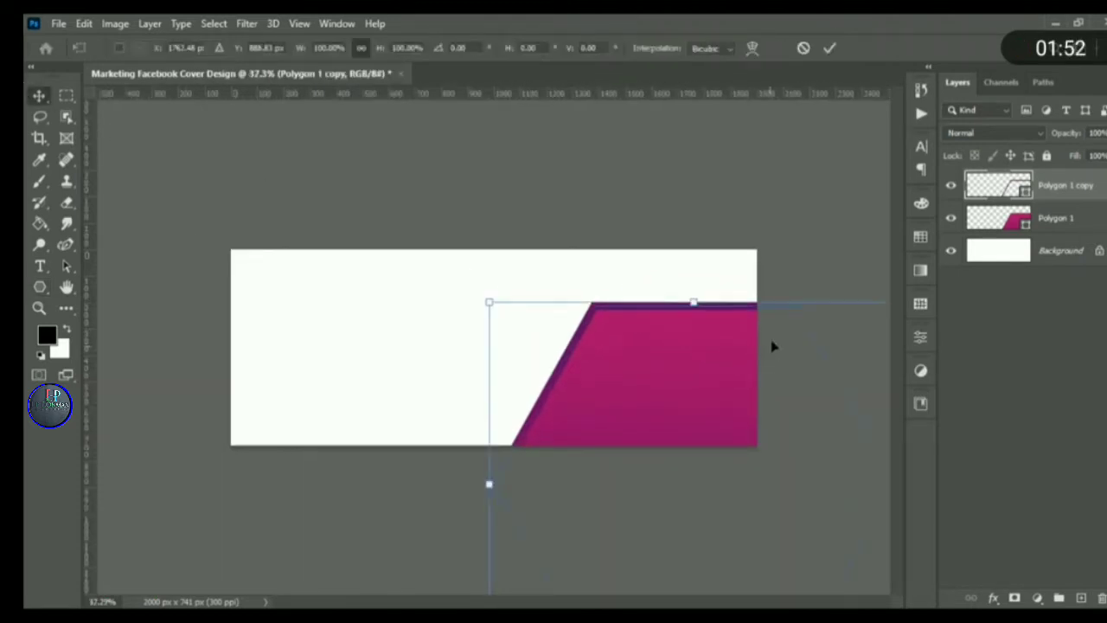
scroll(773, 347, up, 1)
scroll(731, 336, down, 2)
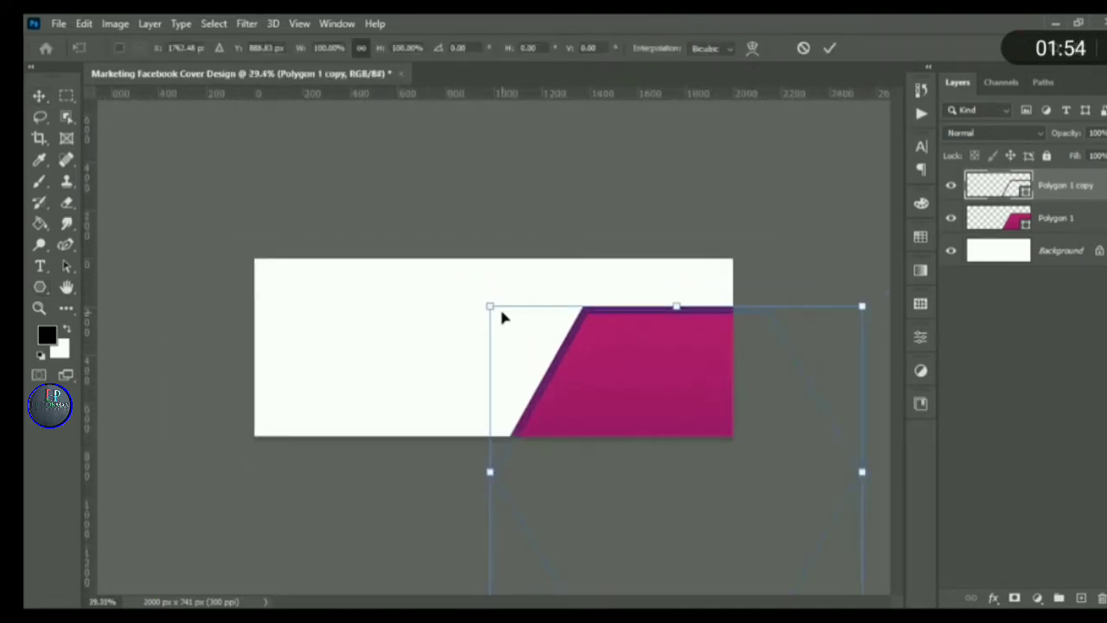
drag(489, 306, 472, 291)
key(Return)
scroll(550, 415, up, 1)
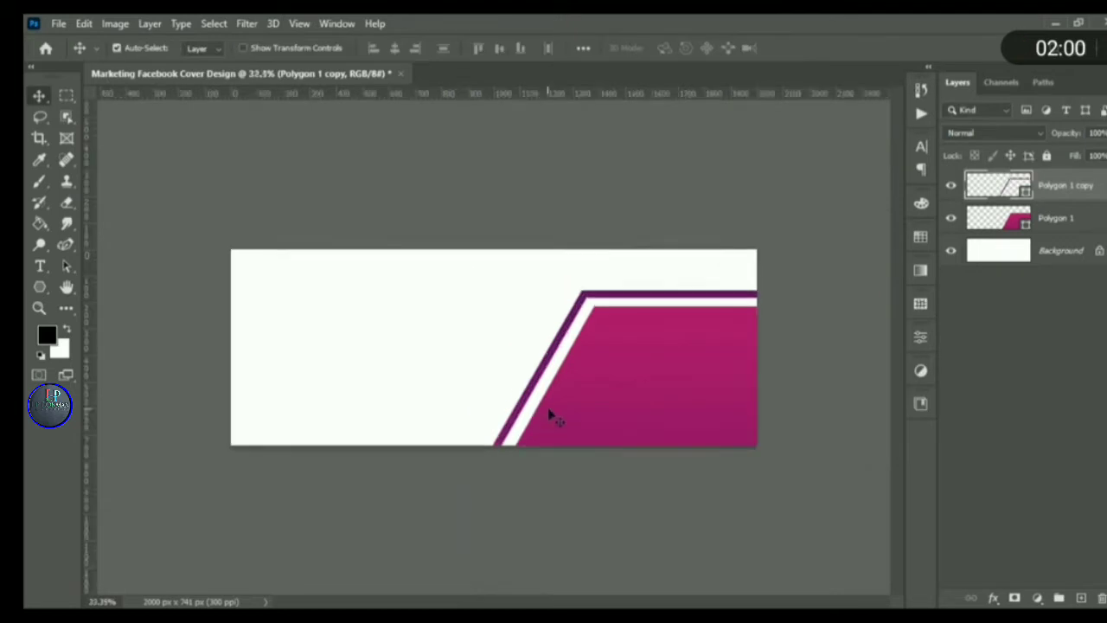
key(ctrl+plus)
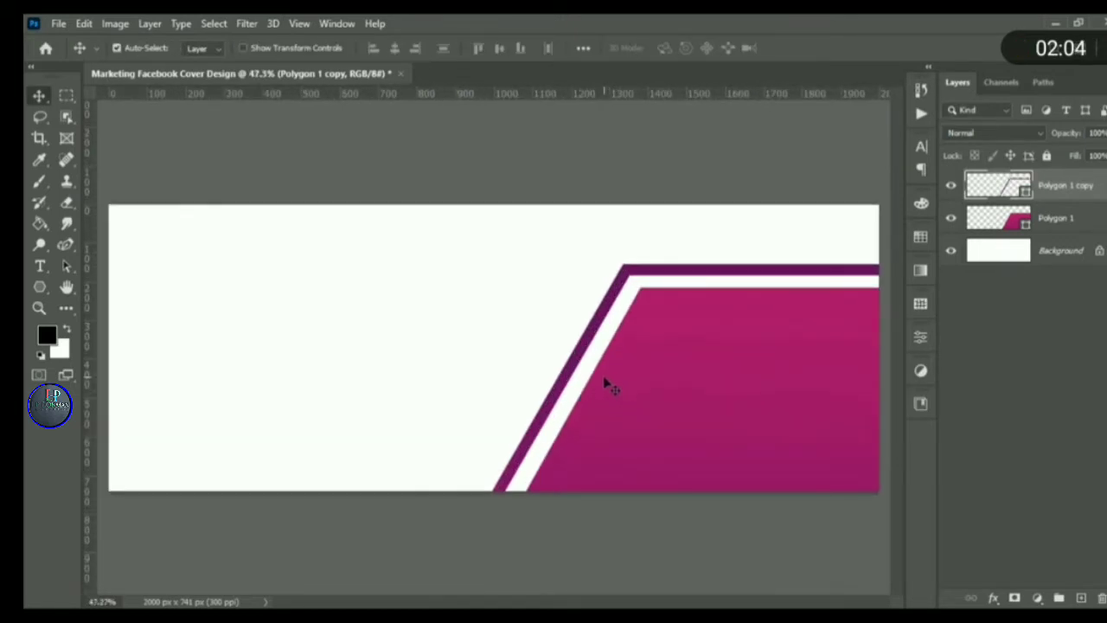
- Rotate both polygon layers together by 90° and centre them on the canvas's lower-right corner
shift+click(1077, 226)
scroll(836, 321, down, 8)
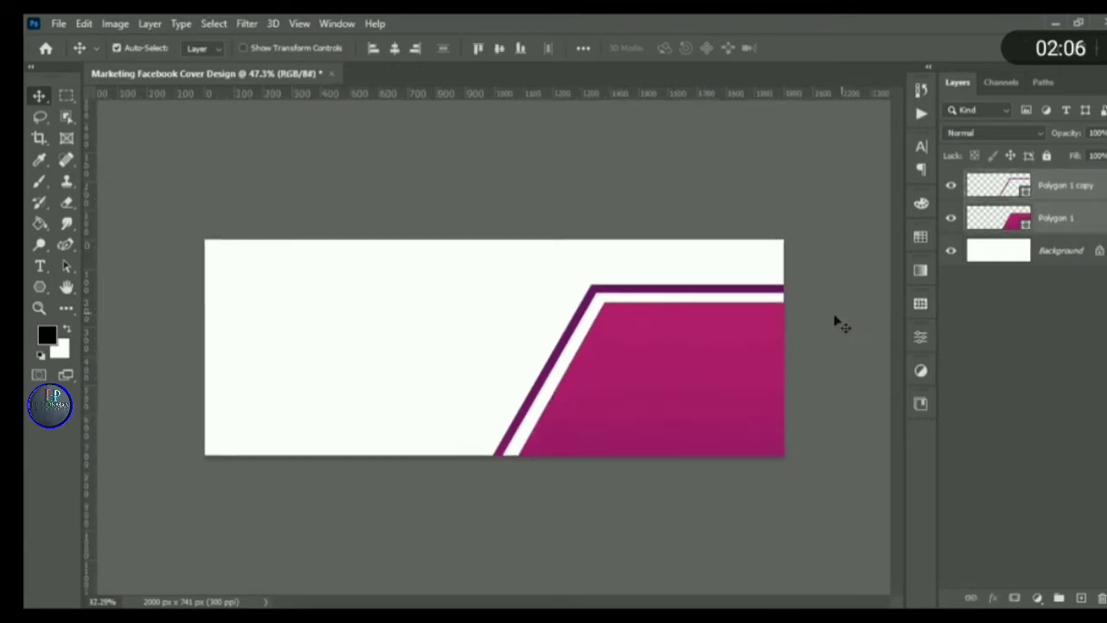
key(ctrl+t)
drag(814, 292, 692, 554)
drag(602, 415, 633, 362)
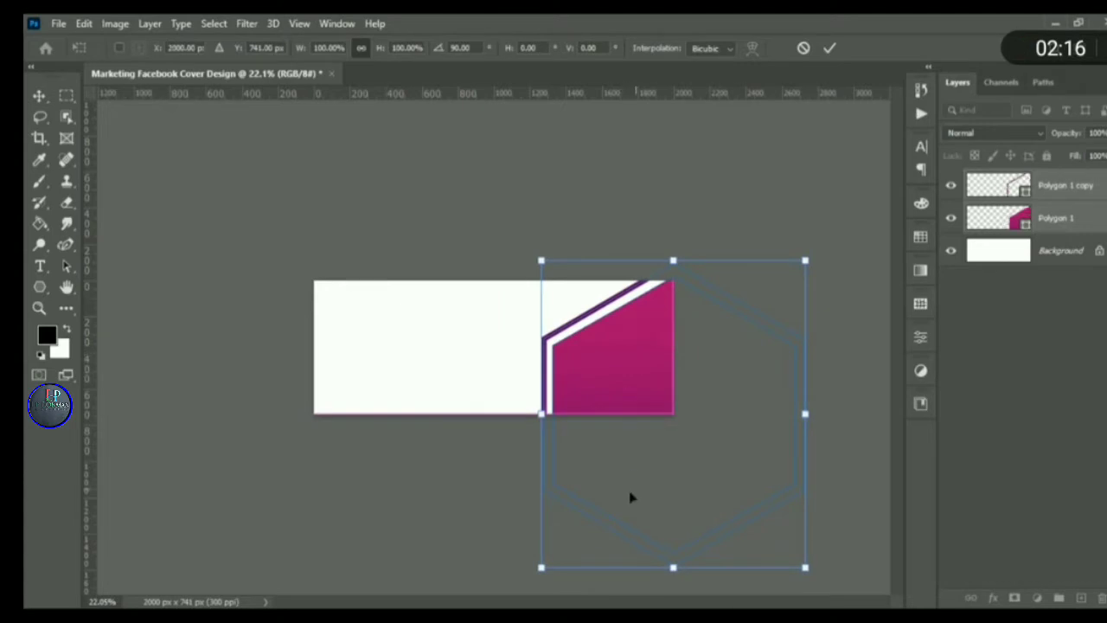
key(Return)
scroll(574, 452, up, 6)
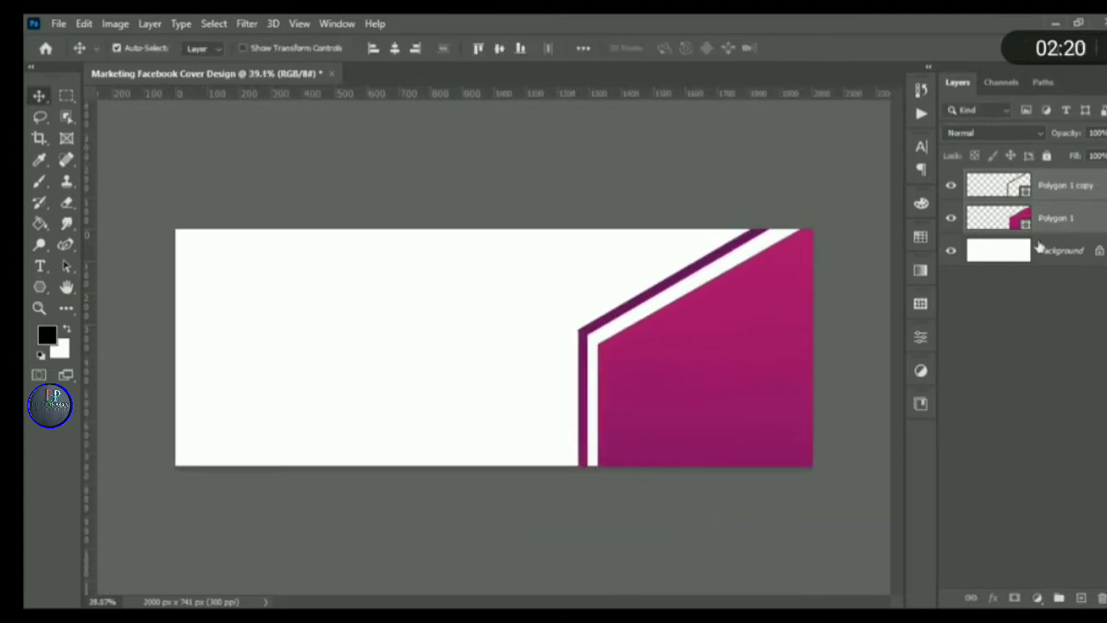
- Enlarge the two polygons slightly and shift them a little right and down, keeping them over the canvas's lower-right corner
key(ctrl+t)
scroll(801, 370, down, 5)
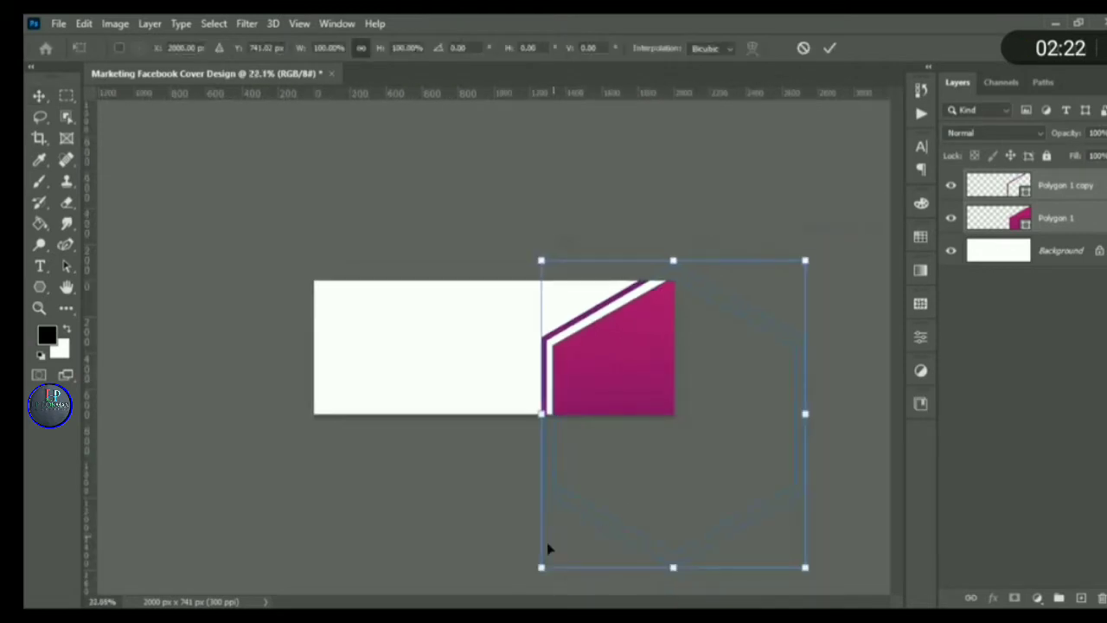
drag(535, 548, 508, 589)
drag(603, 497, 673, 418)
drag(826, 413, 853, 407)
drag(703, 438, 700, 454)
key(Return)
scroll(657, 485, up, 4)
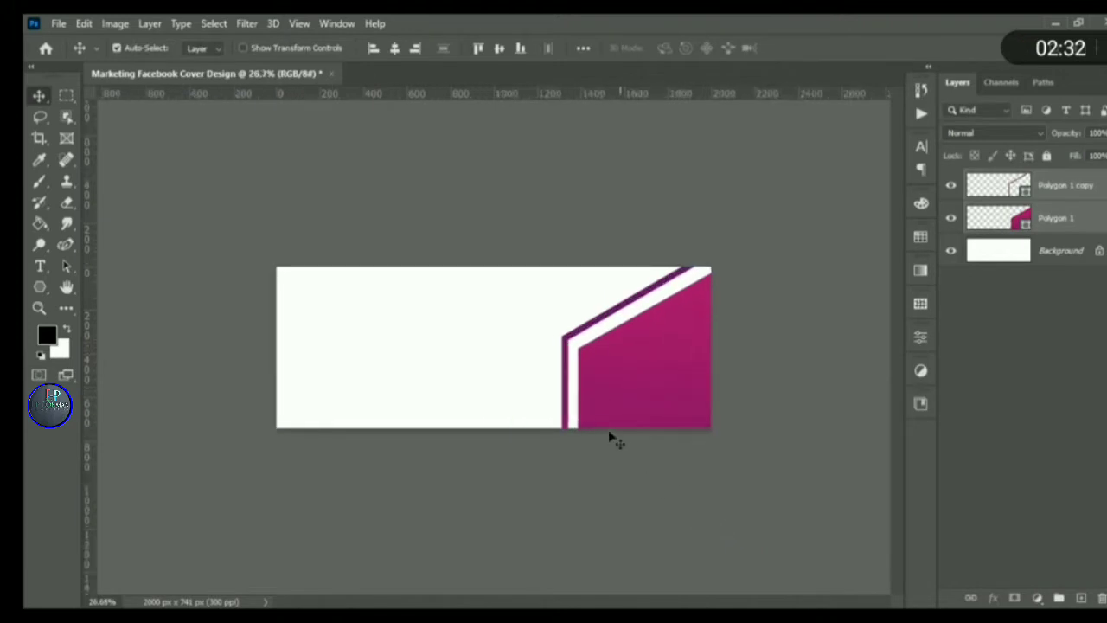
scroll(605, 427, up, 2)
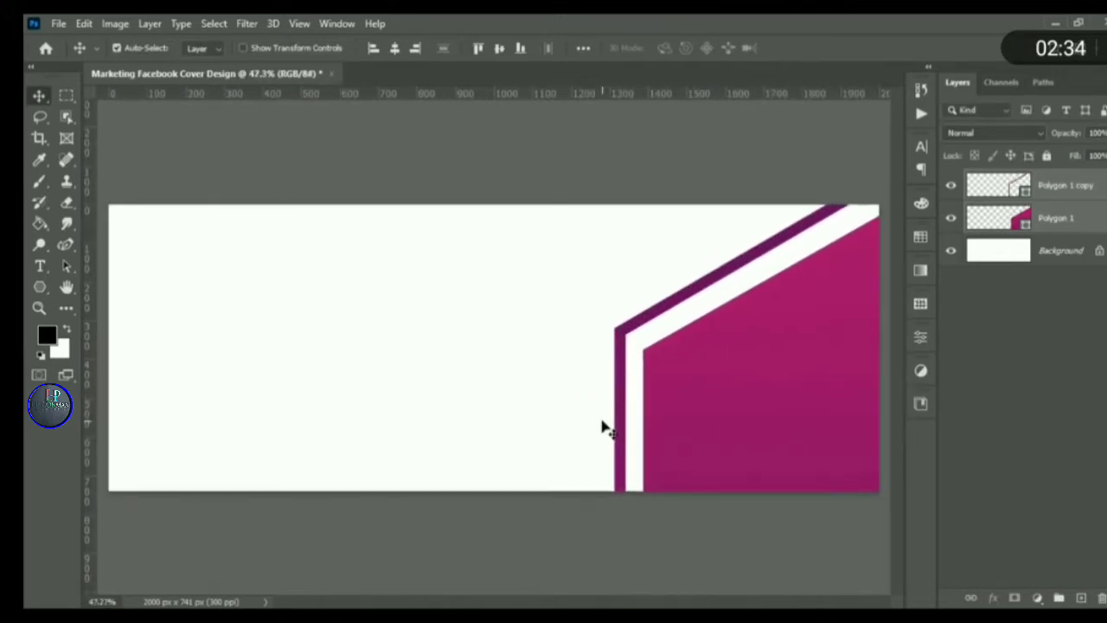
- Add a white (ffffff) Solid Color fill layer directly above the Background layer
click(1029, 256)
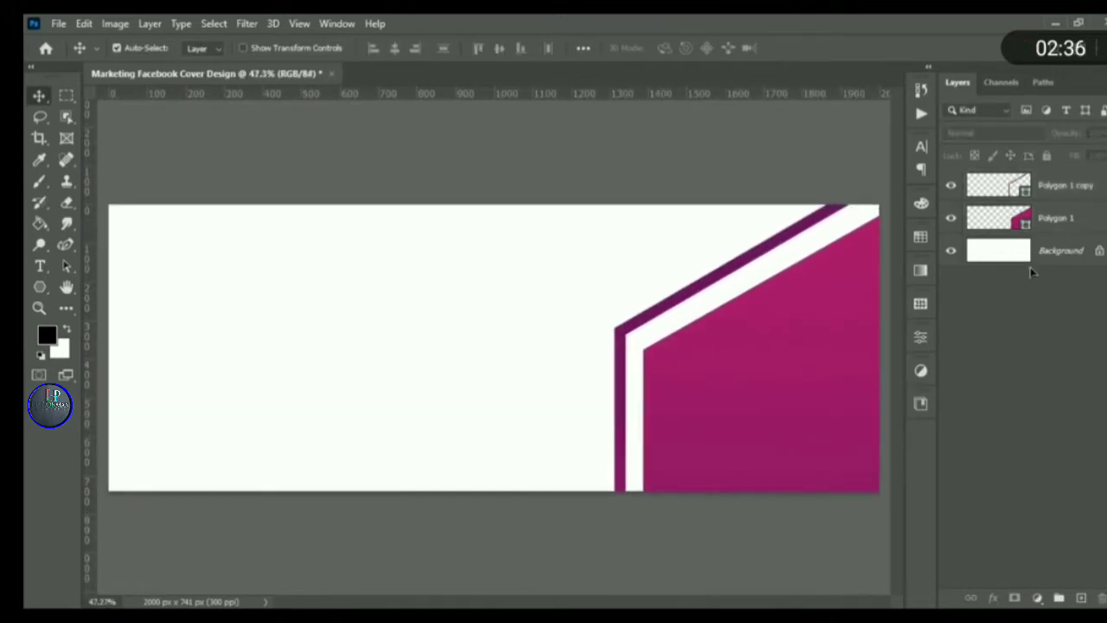
click(1035, 599)
click(1015, 312)
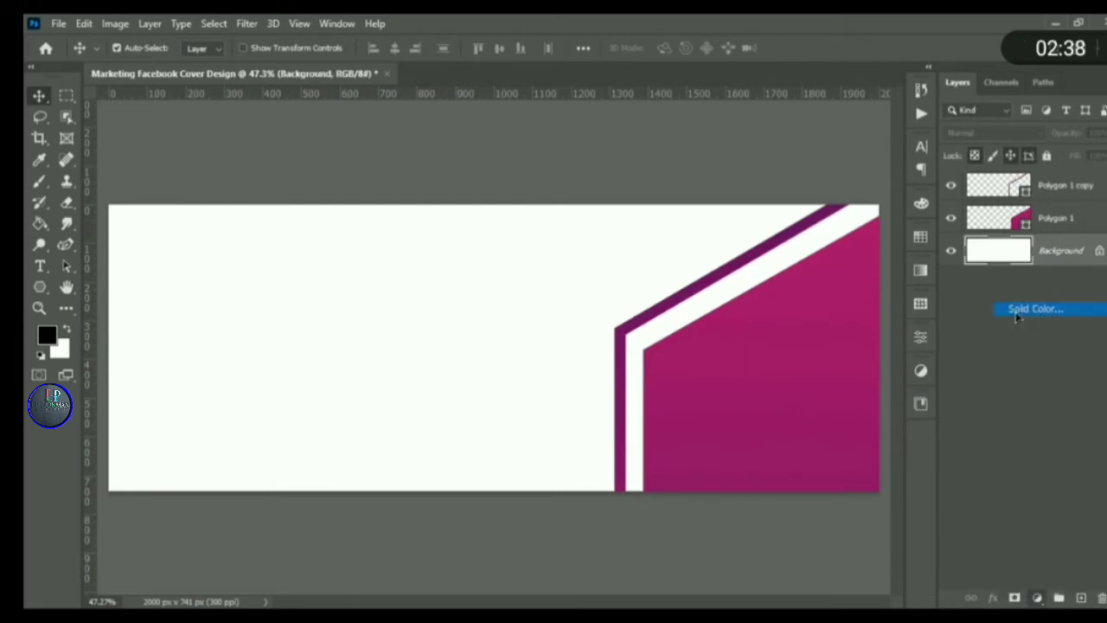
click(548, 286)
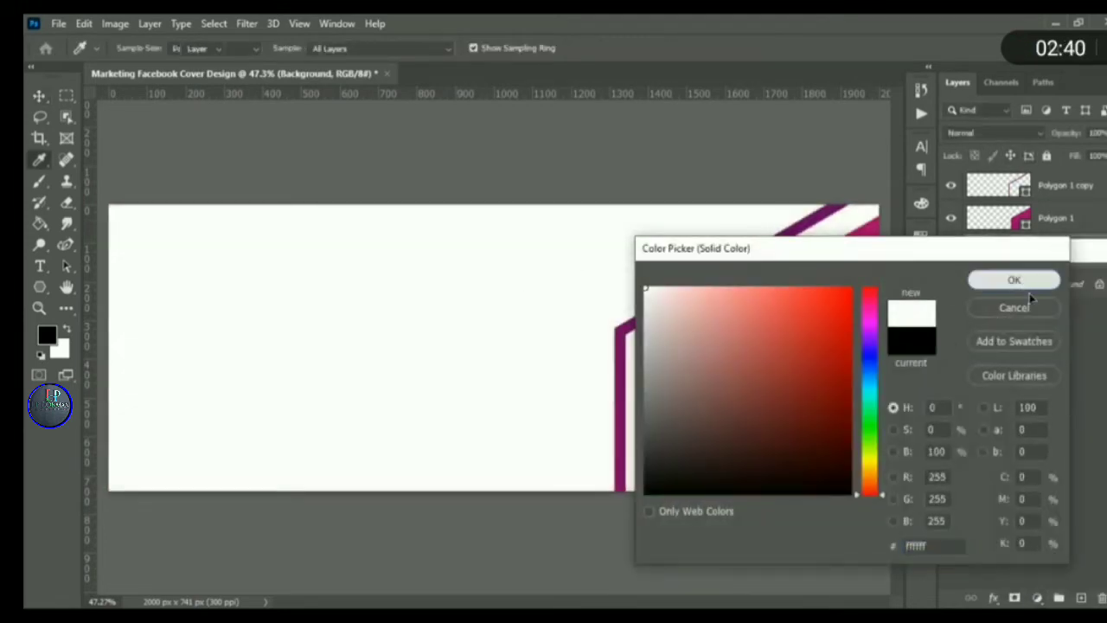
click(1012, 279)
- Place the austin-distel office meeting photo as an embedded image and scale it to about 8.97% to fill the canvas width
click(58, 23)
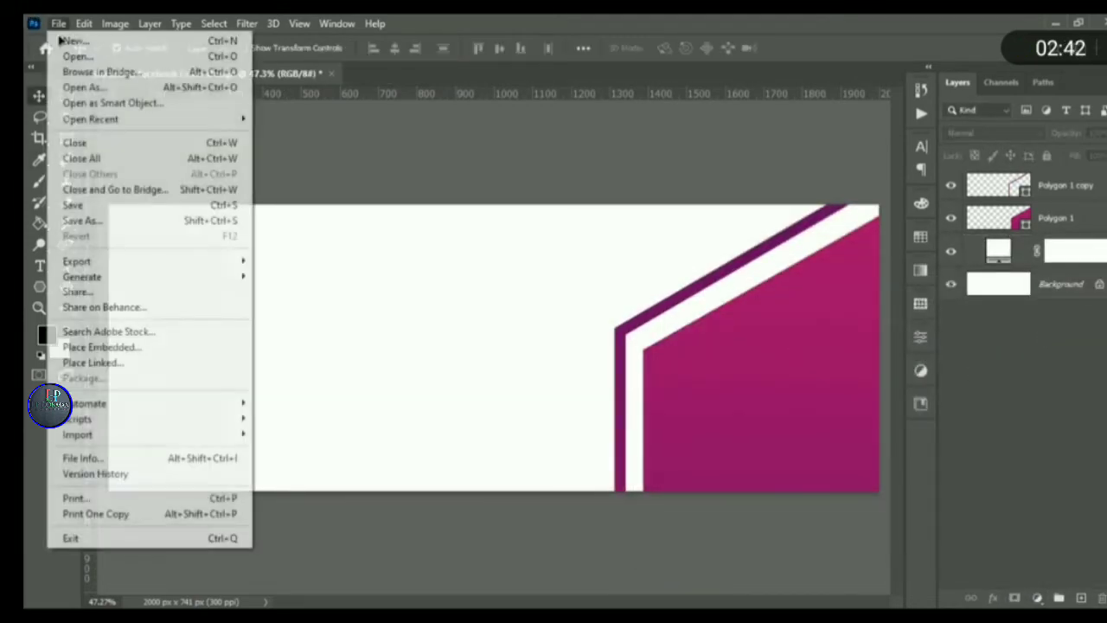
click(121, 350)
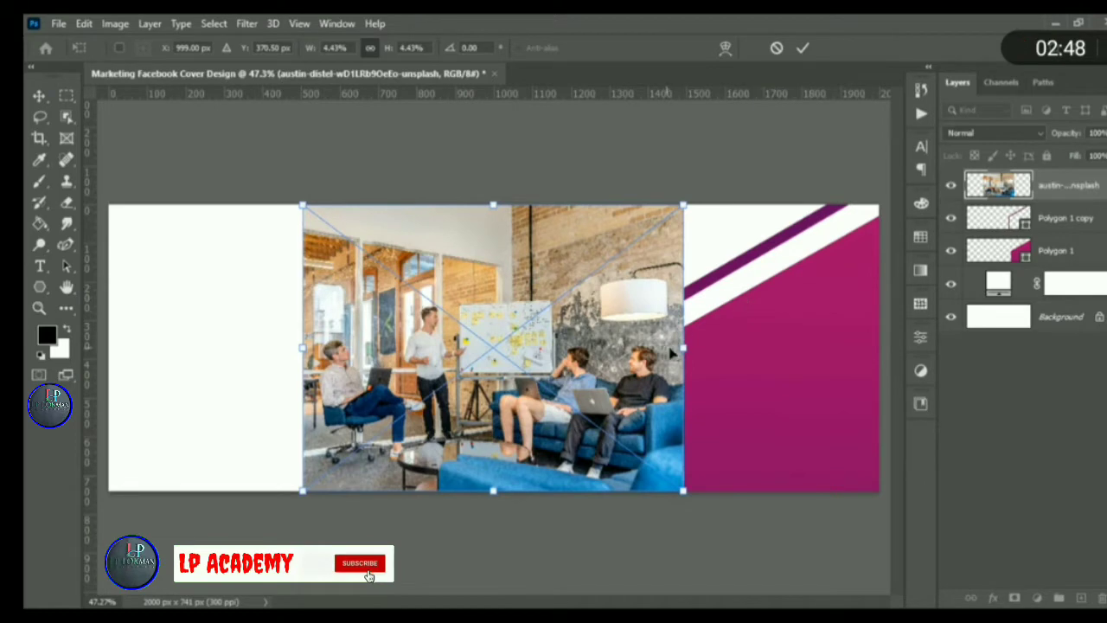
drag(683, 348, 877, 334)
key(Return)
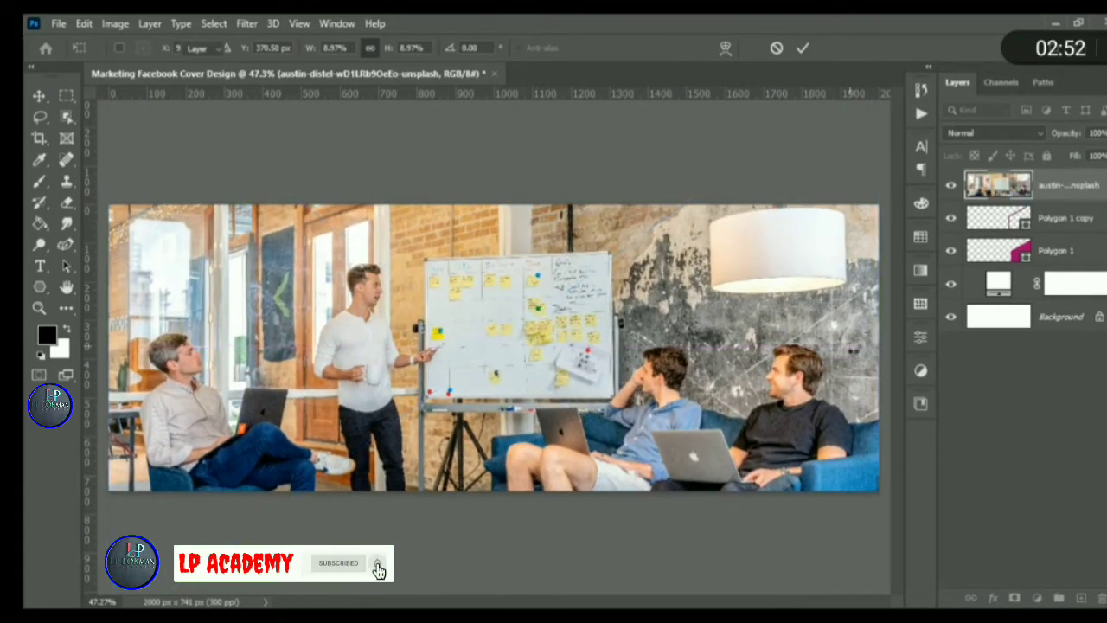
- Move the office photo layer below Polygon 1 and set its opacity to 20%
drag(1063, 186, 1051, 266)
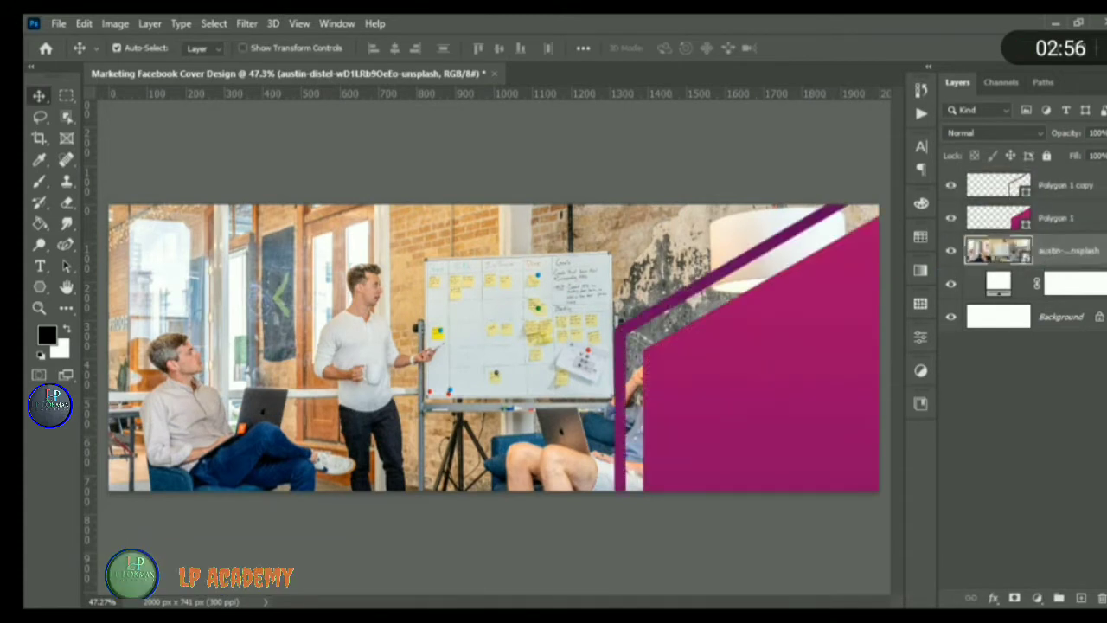
click(1100, 134)
drag(1098, 156, 1054, 157)
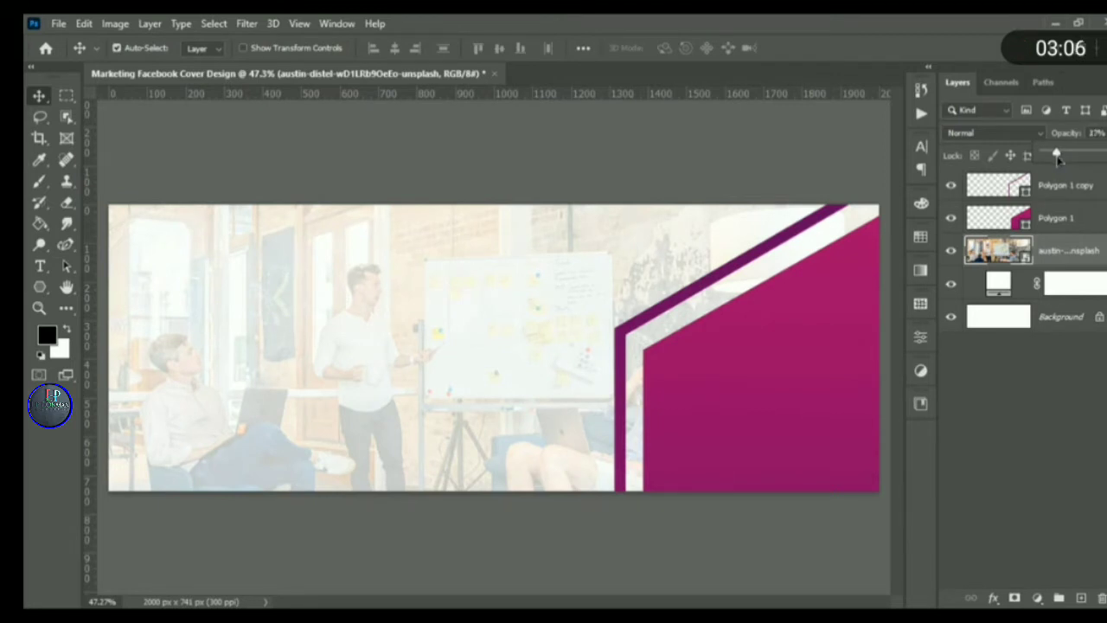
drag(1064, 159, 1060, 160)
click(1095, 133)
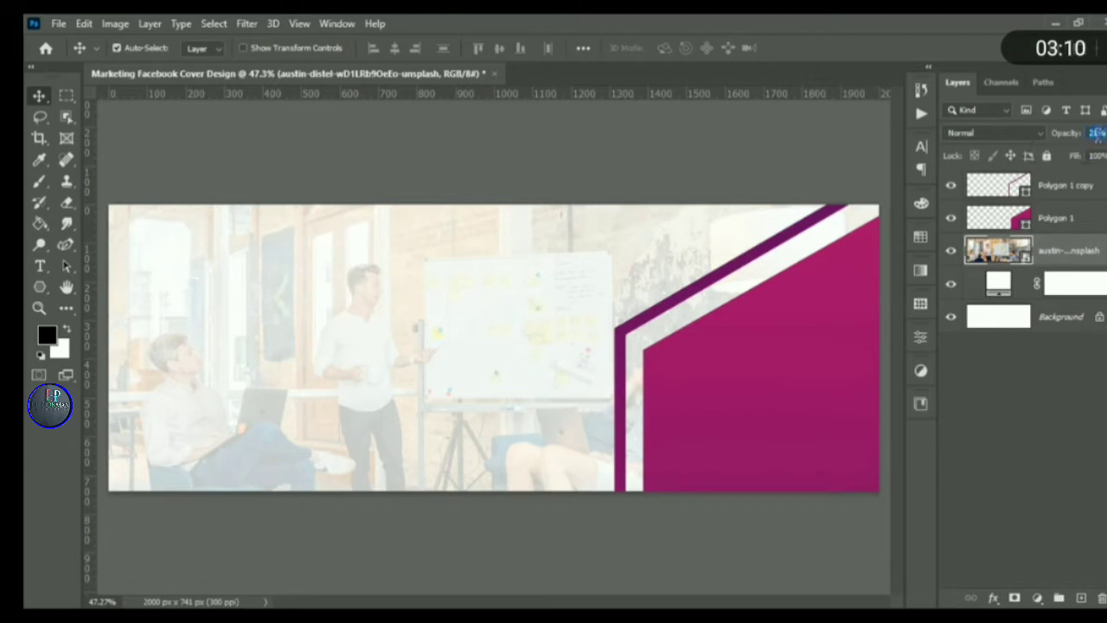
text(20)
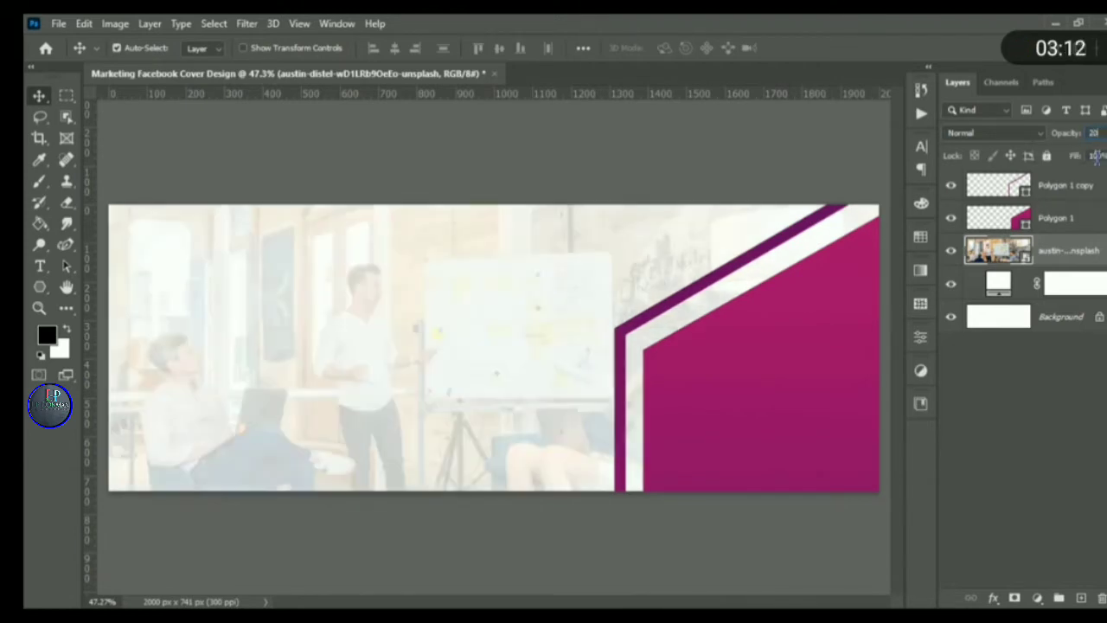
click(1026, 370)
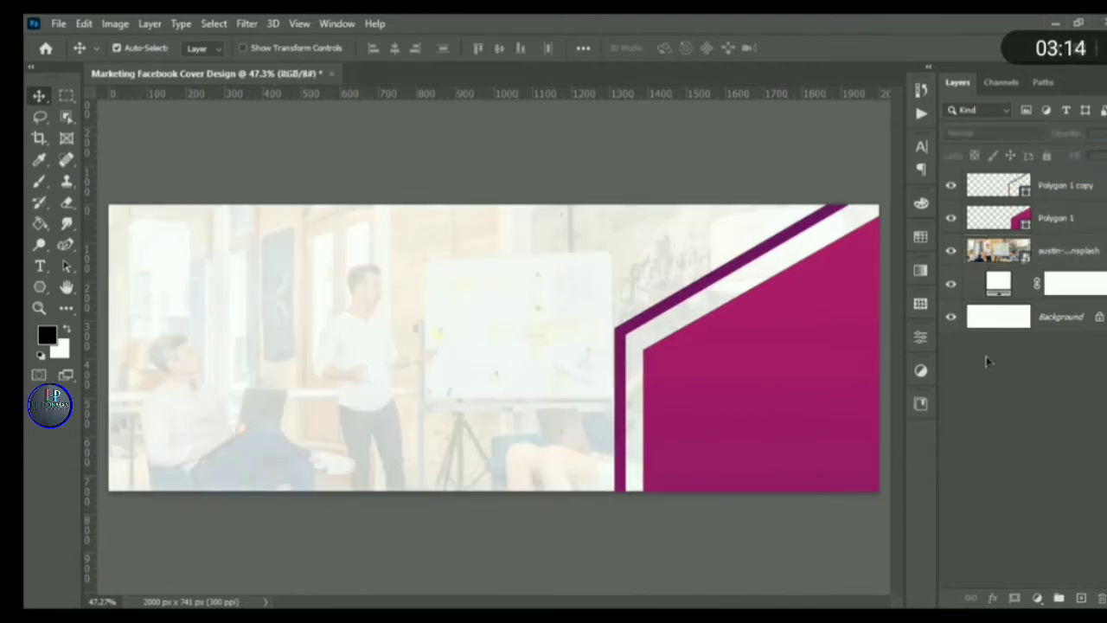
- Draw a six-sided polygon about 372 × 322 px at the lower-left corner, mostly below the canvas edge
scroll(461, 253, down, 2)
scroll(461, 253, up, 2)
scroll(194, 386, down, 1)
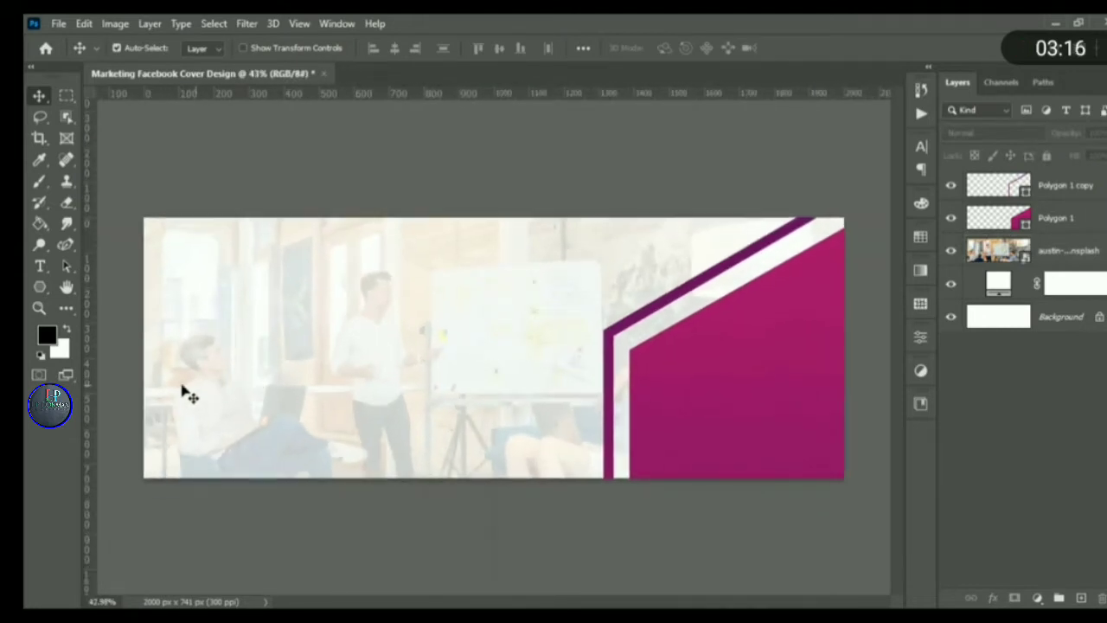
click(41, 287)
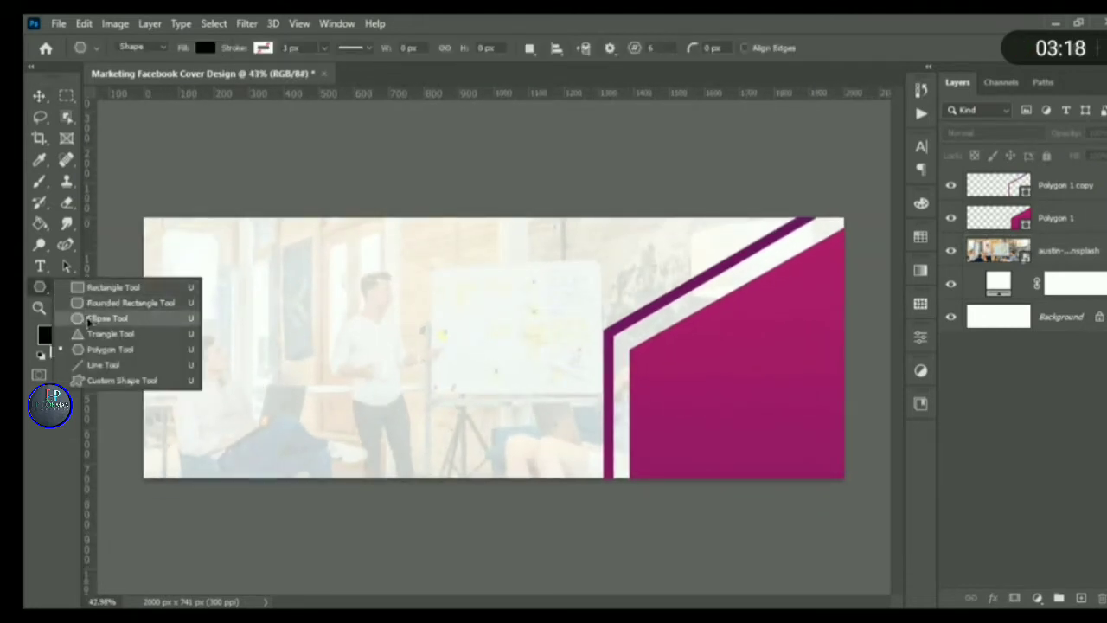
click(110, 349)
drag(113, 461, 294, 590)
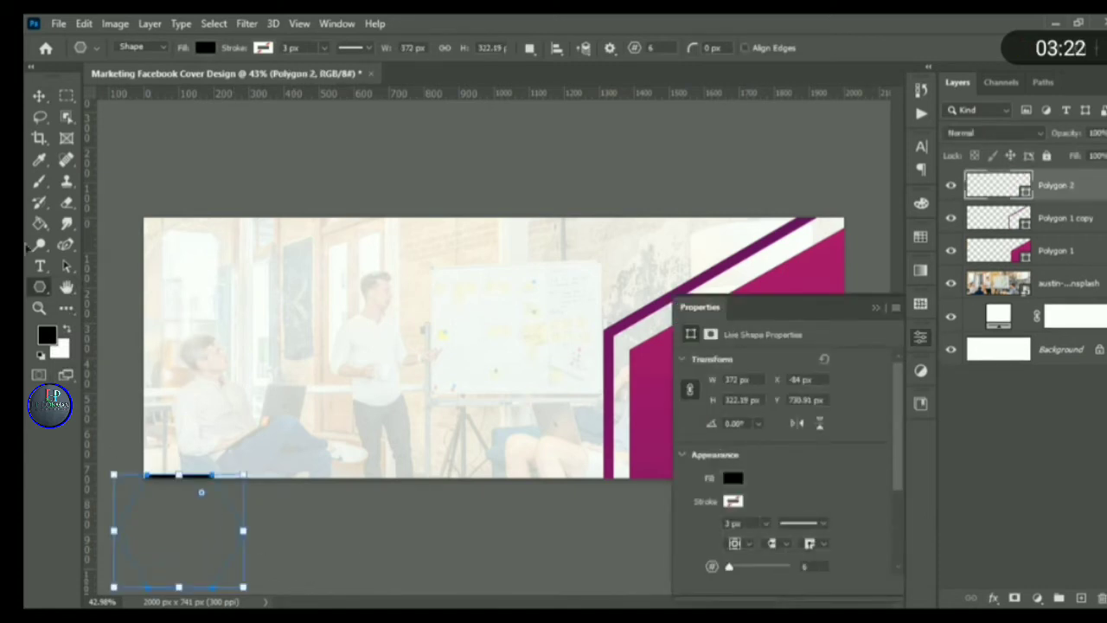
- Fill the new polygon with the magenta-to-purple linear gradient at 90°
click(733, 478)
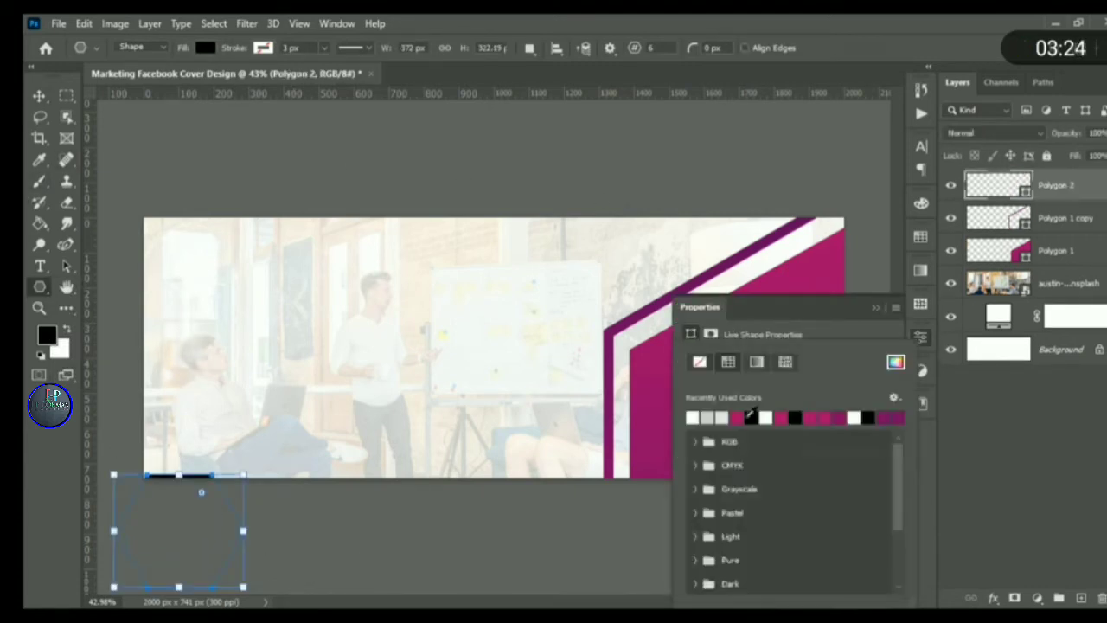
click(756, 362)
click(691, 418)
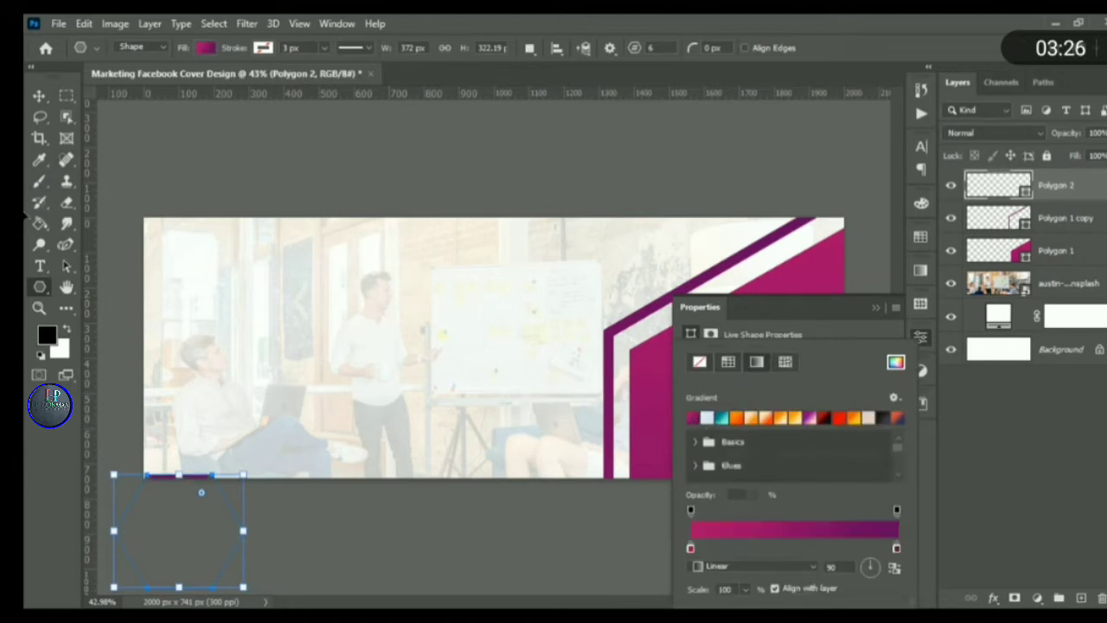
- Enlarge the new polygon to about 760 × 658 px and position its slanted upper part in the canvas's lower-left corner
click(39, 95)
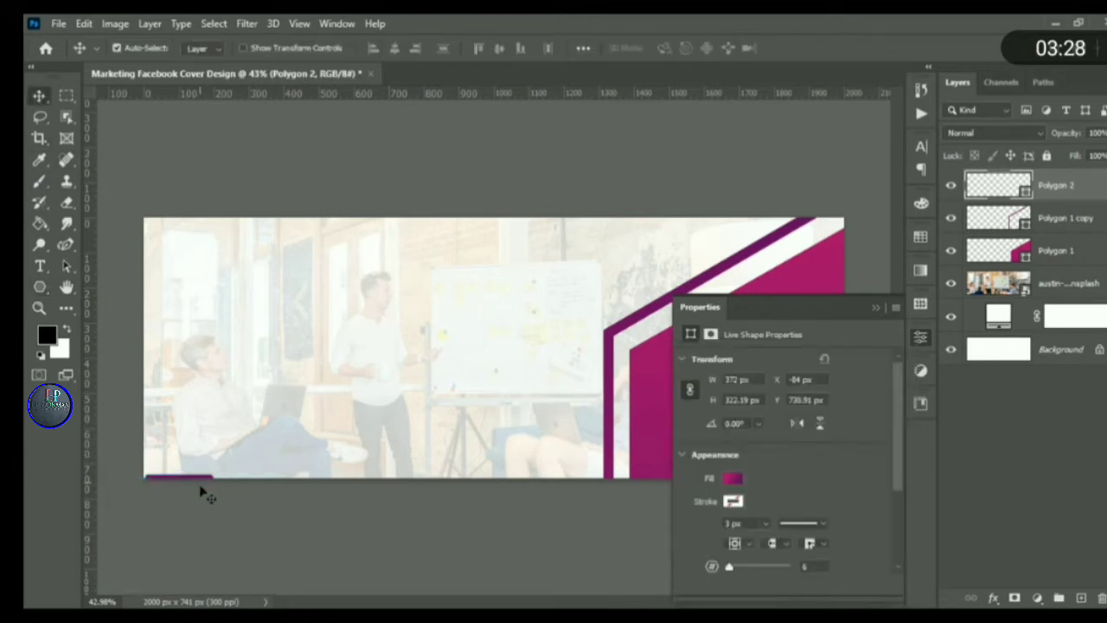
scroll(260, 484, up, 2)
key(ctrl+t)
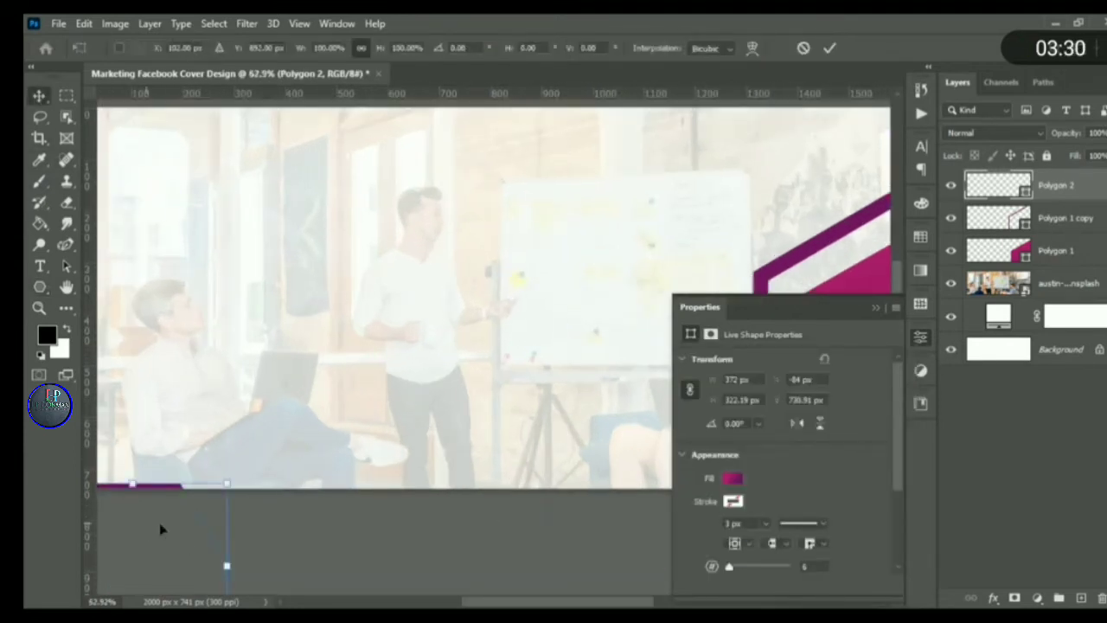
drag(177, 531, 135, 473)
drag(183, 480, 391, 558)
key(Return)
scroll(364, 388, down, 2)
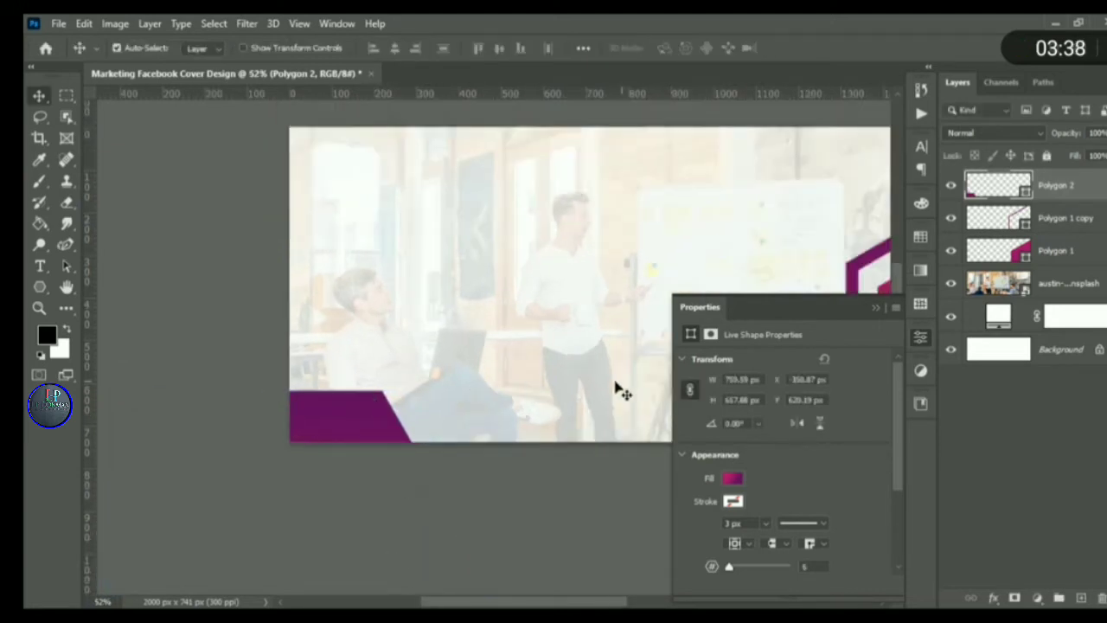
scroll(848, 489, down, 3)
key(ctrl+0)
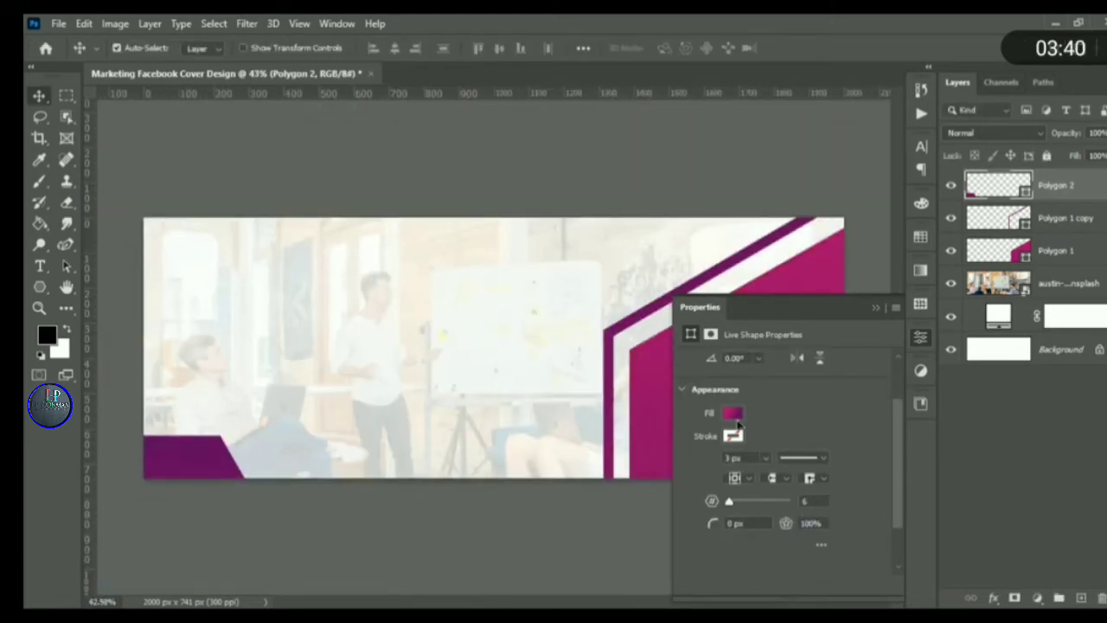
- Reverse the gradient fill of the lower-left polygon so its upper part is magenta
scroll(756, 467, down, 4)
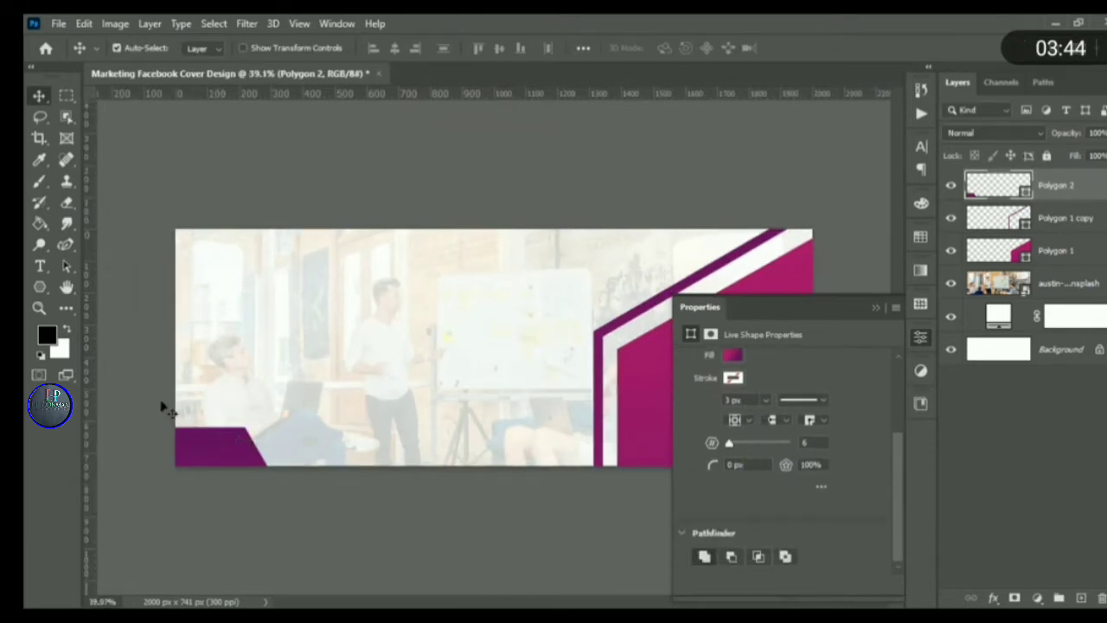
click(40, 287)
click(206, 48)
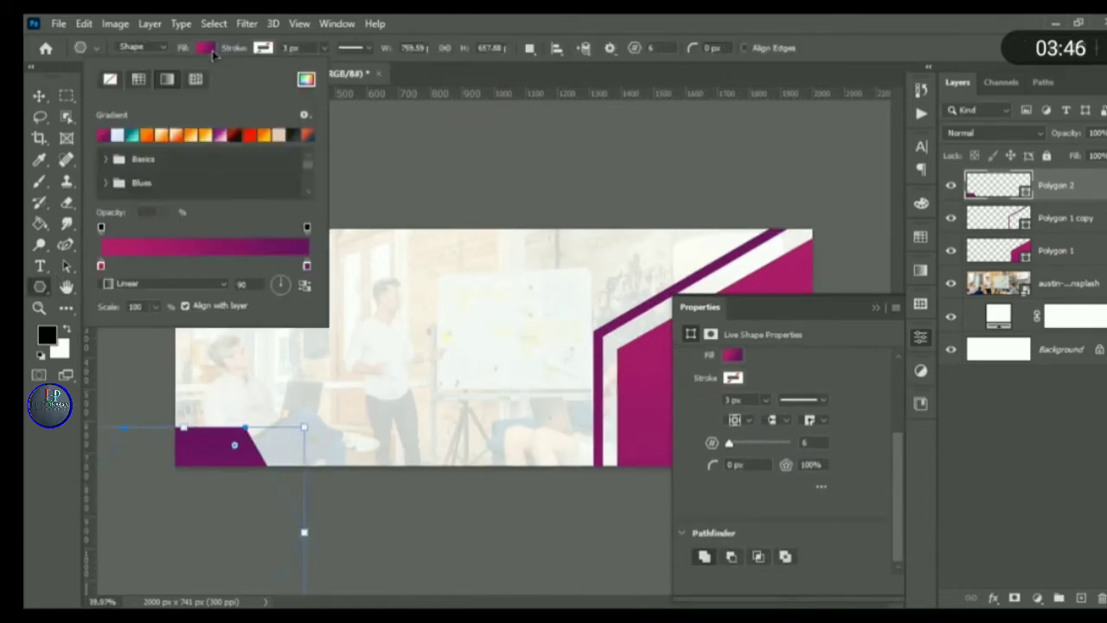
click(305, 291)
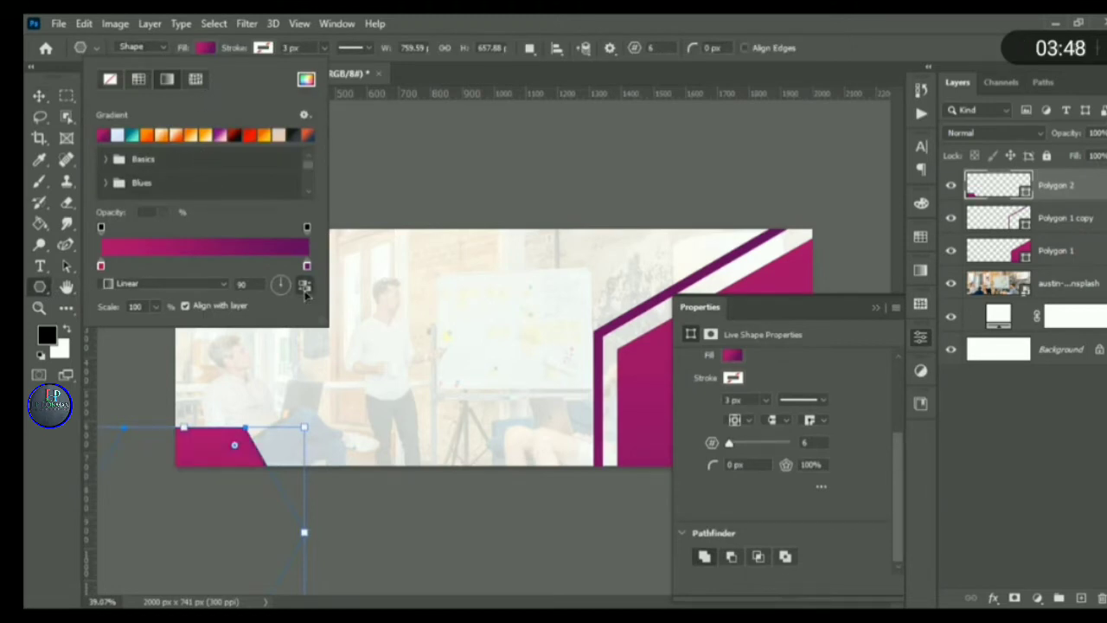
click(40, 97)
scroll(134, 324, up, 3)
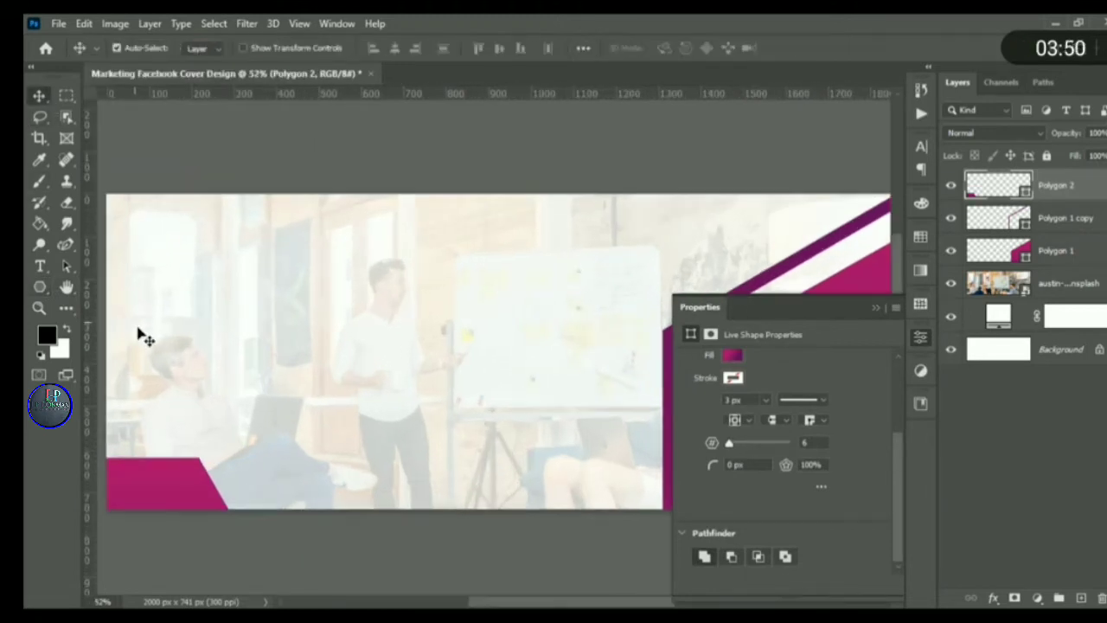
click(881, 309)
scroll(632, 327, down, 2)
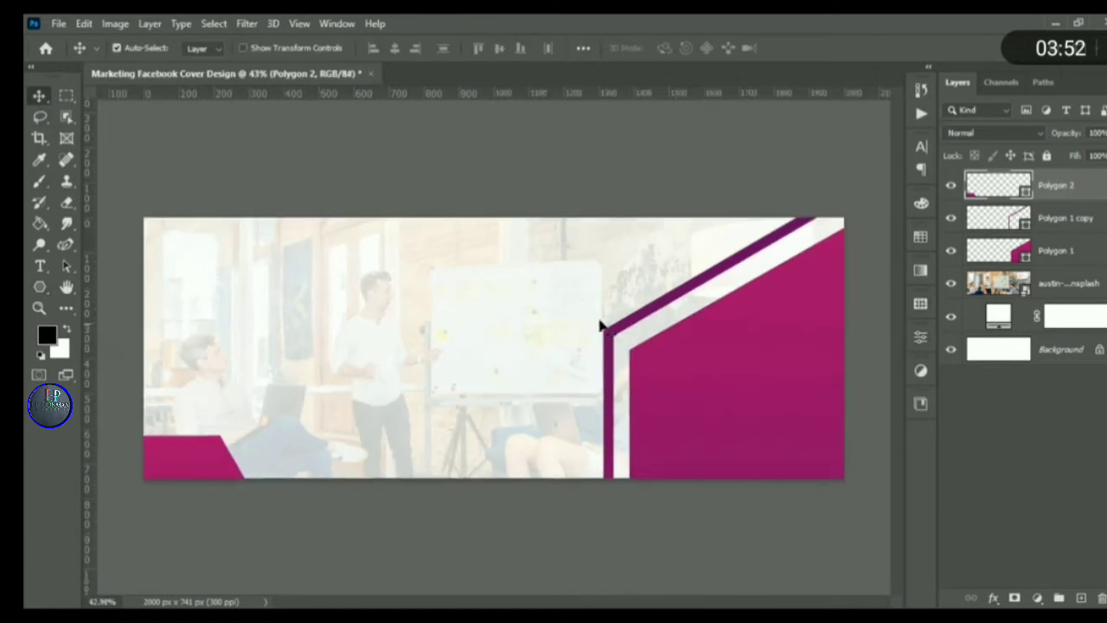
- Place the embedded image SeekPng.com_laughing-man-png_1536364 (1) on the canvas and flip it horizontally
scroll(456, 316, up, 1)
scroll(450, 320, up, 1)
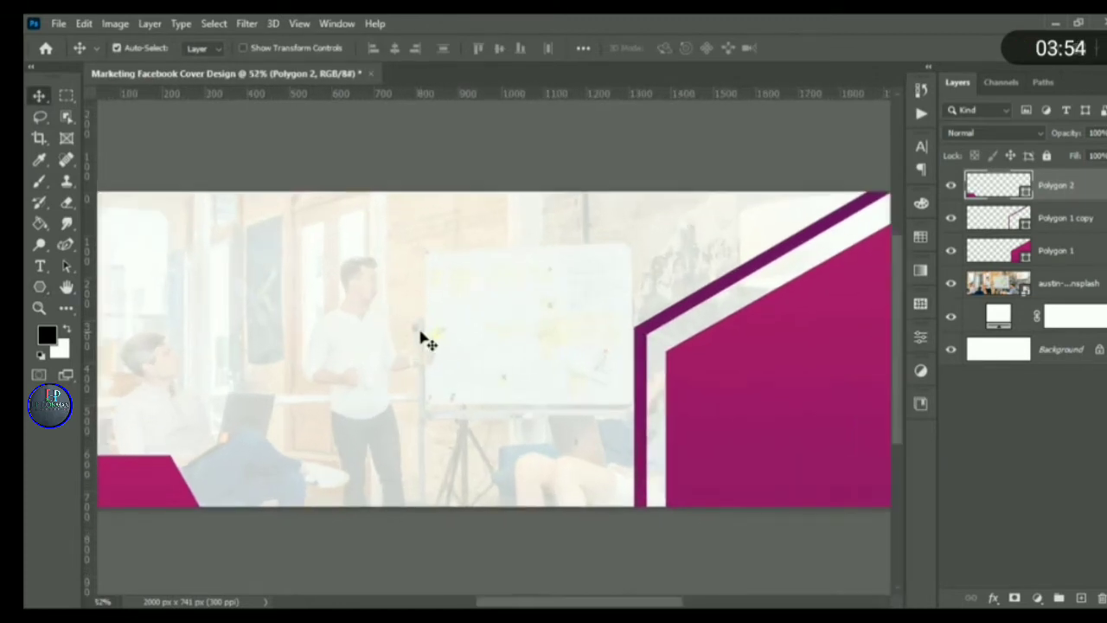
drag(449, 336, 444, 345)
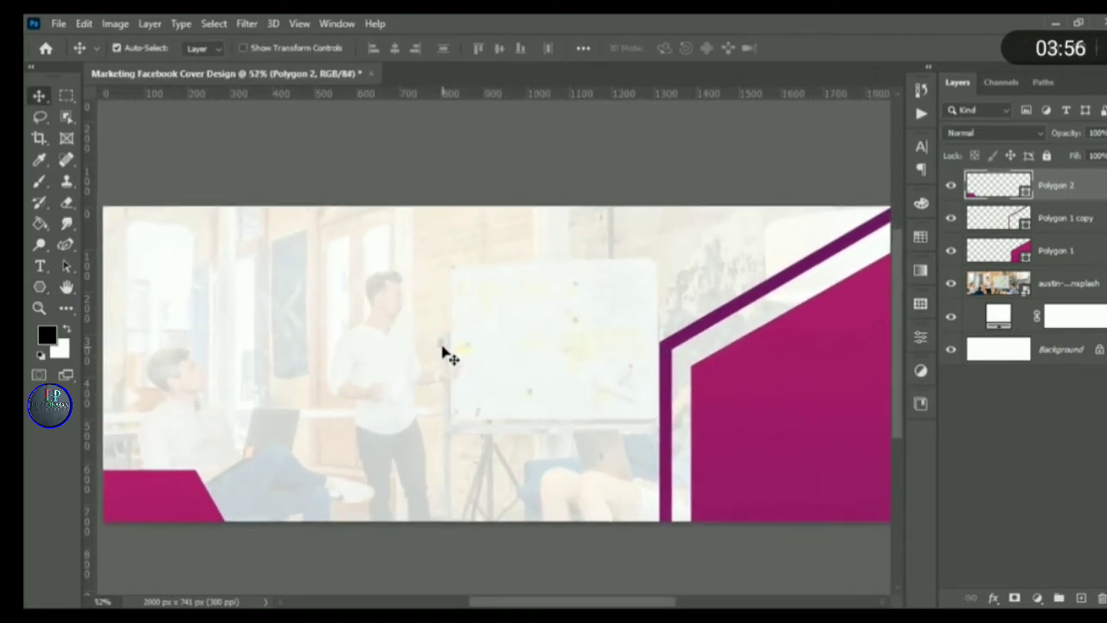
scroll(433, 353, down, 1)
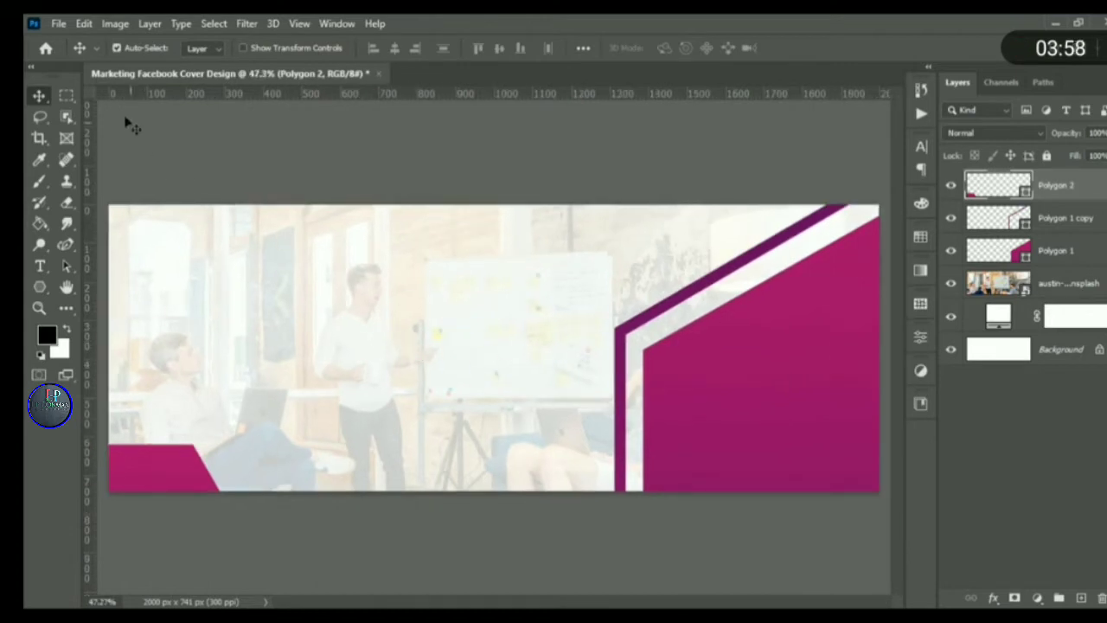
click(58, 23)
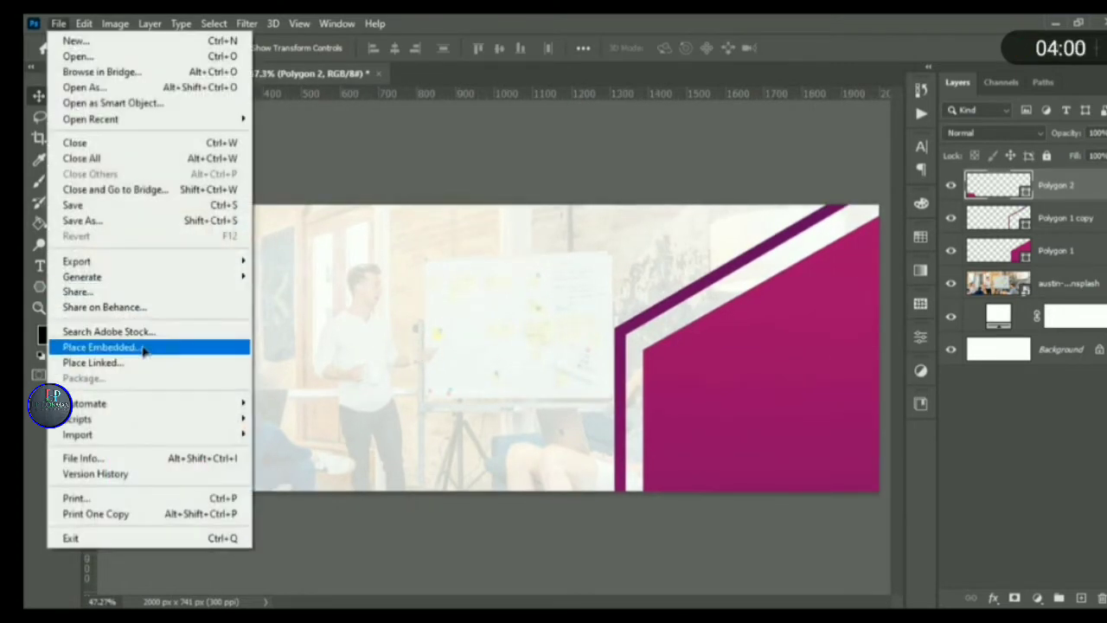
click(144, 346)
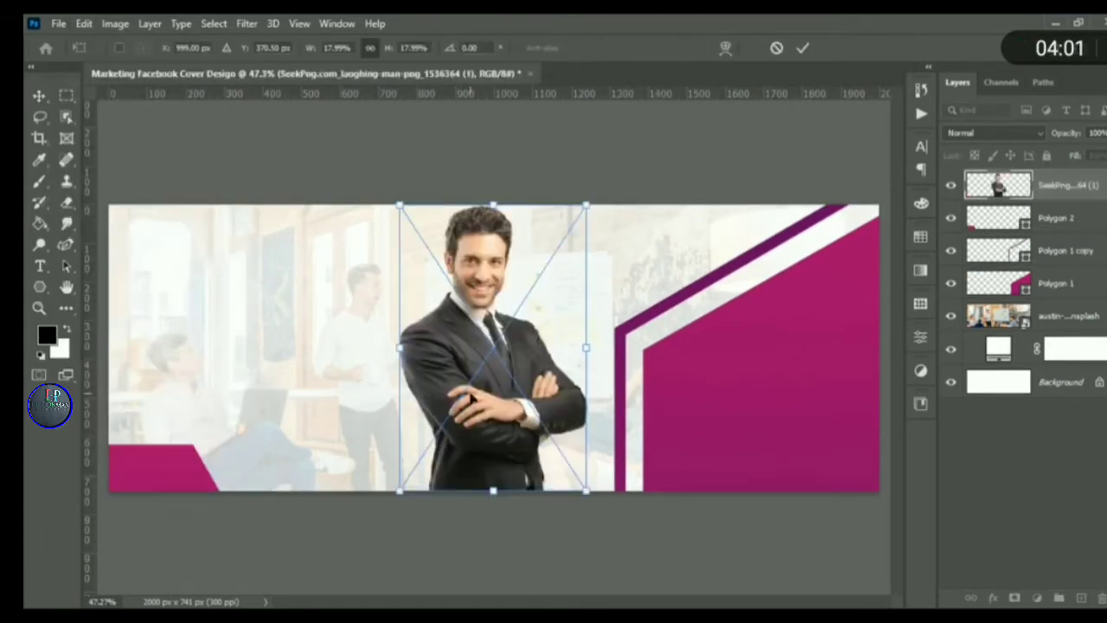
right_click(471, 398)
click(511, 435)
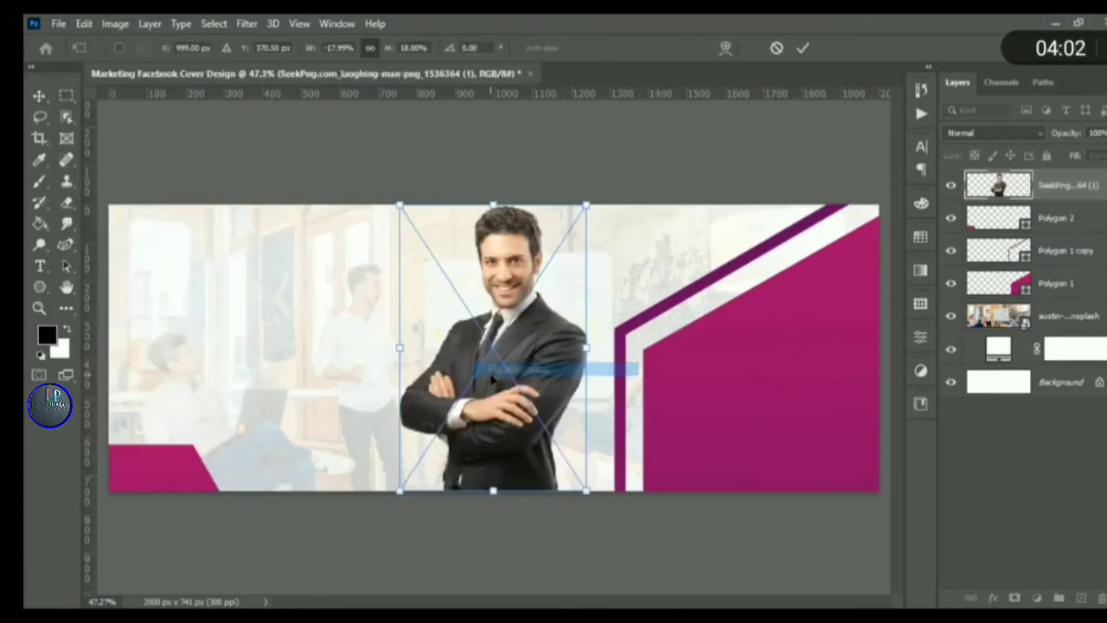
- Scale the man's image to about 17.22% and position him over the large magenta polygon, with his lower edge on the canvas edge
drag(492, 392, 721, 392)
drag(723, 216, 733, 217)
drag(732, 308, 768, 350)
scroll(519, 361, down, 2)
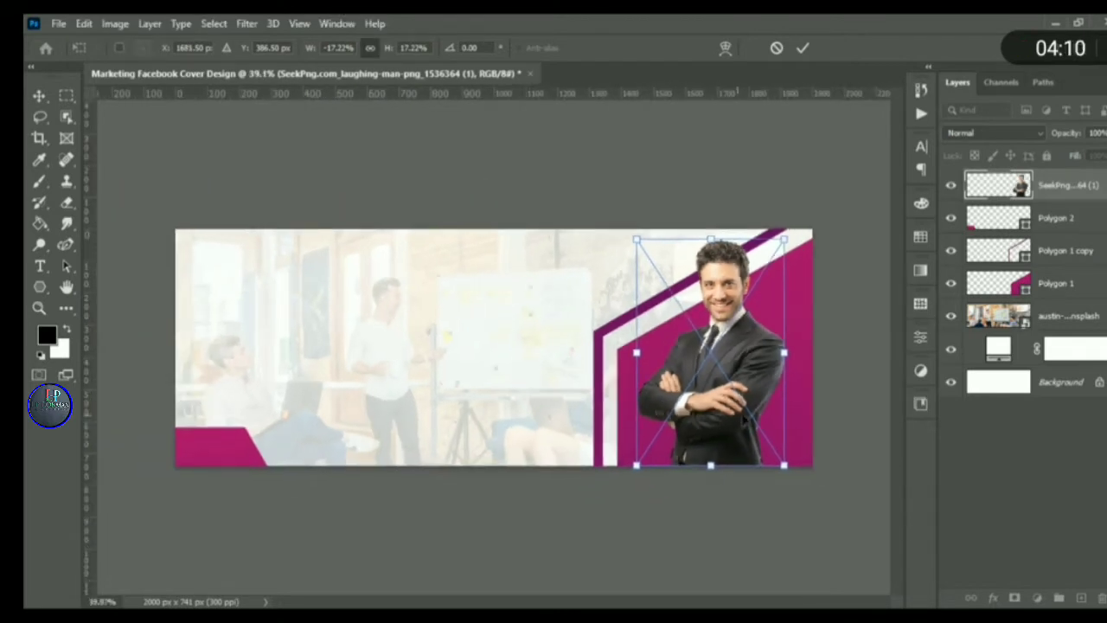
scroll(729, 405, up, 1)
key(Return)
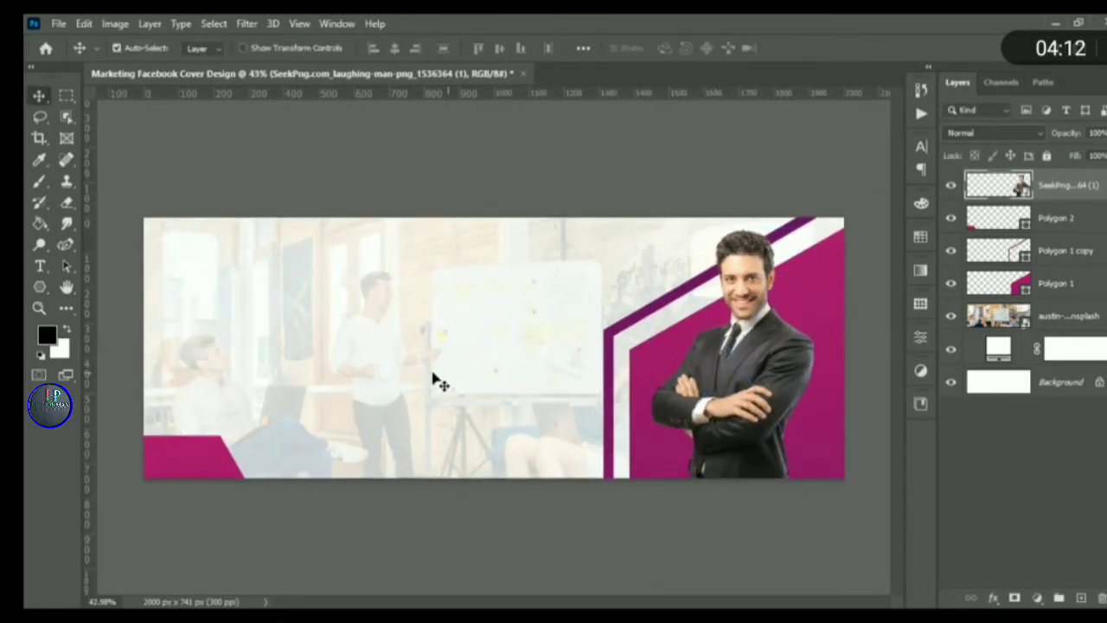
- Add a three-line text layer reading DIGITAL / MARKETING / AGENCY over the left part of the office photo
scroll(346, 393, up, 2)
scroll(251, 407, up, 1)
drag(254, 410, 299, 430)
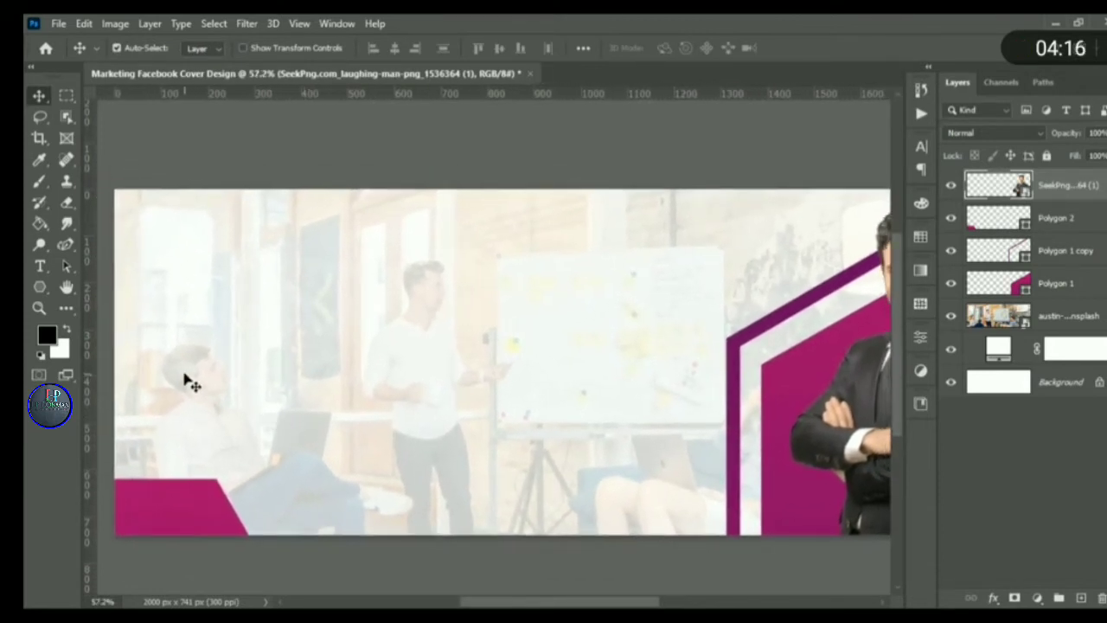
key(t)
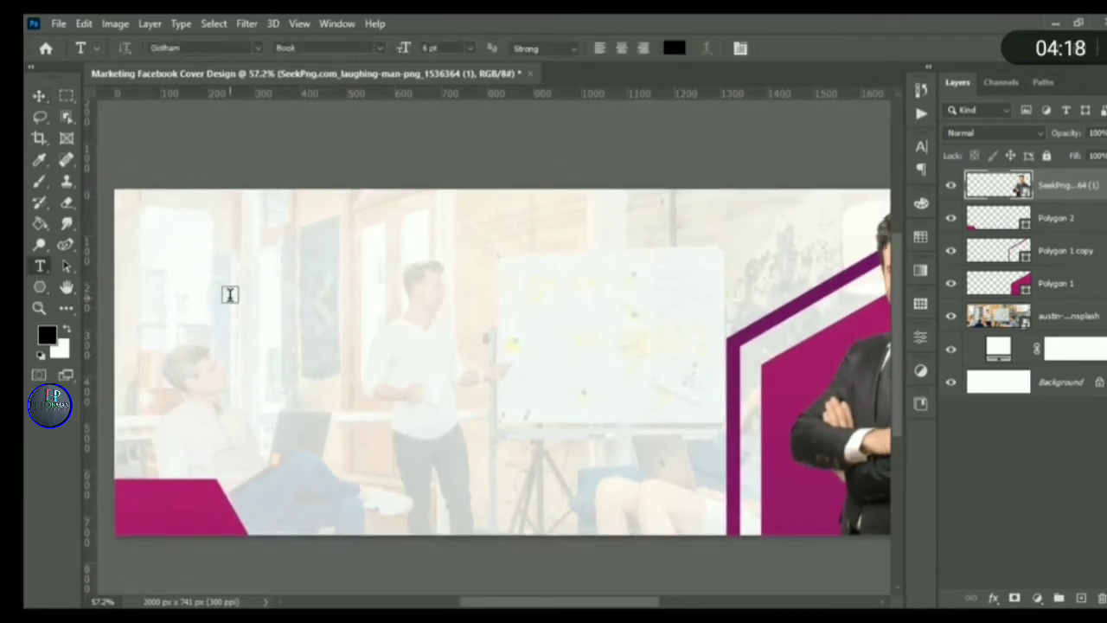
click(230, 295)
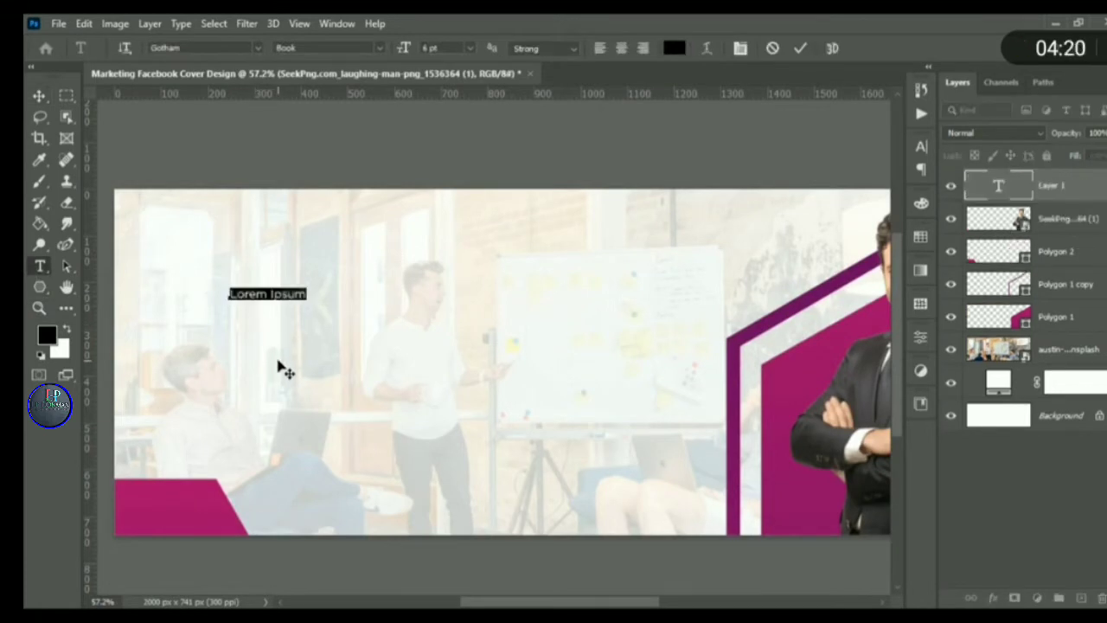
text(DIGITAL)
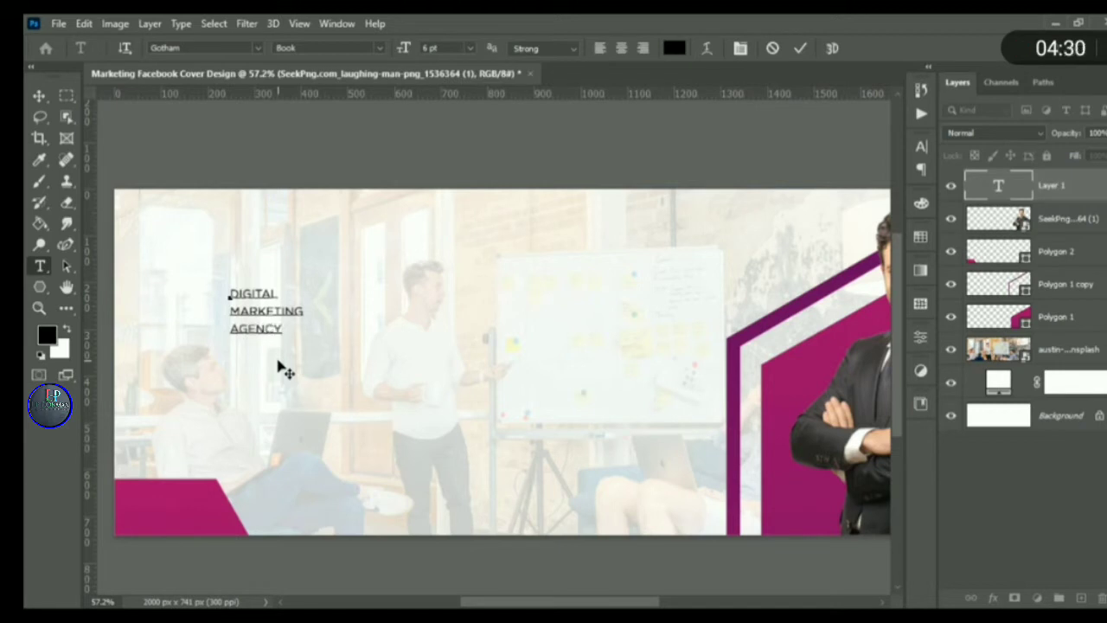
- Set the font style of the whole three-line heading to Gotham Bold
key(ctrl+a)
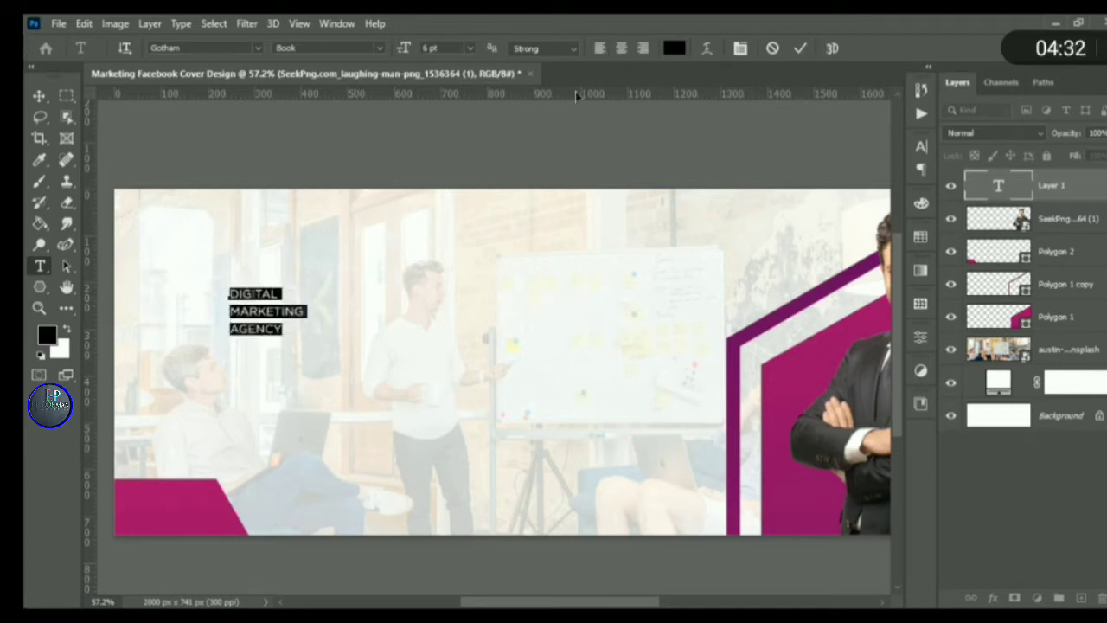
click(741, 50)
click(902, 177)
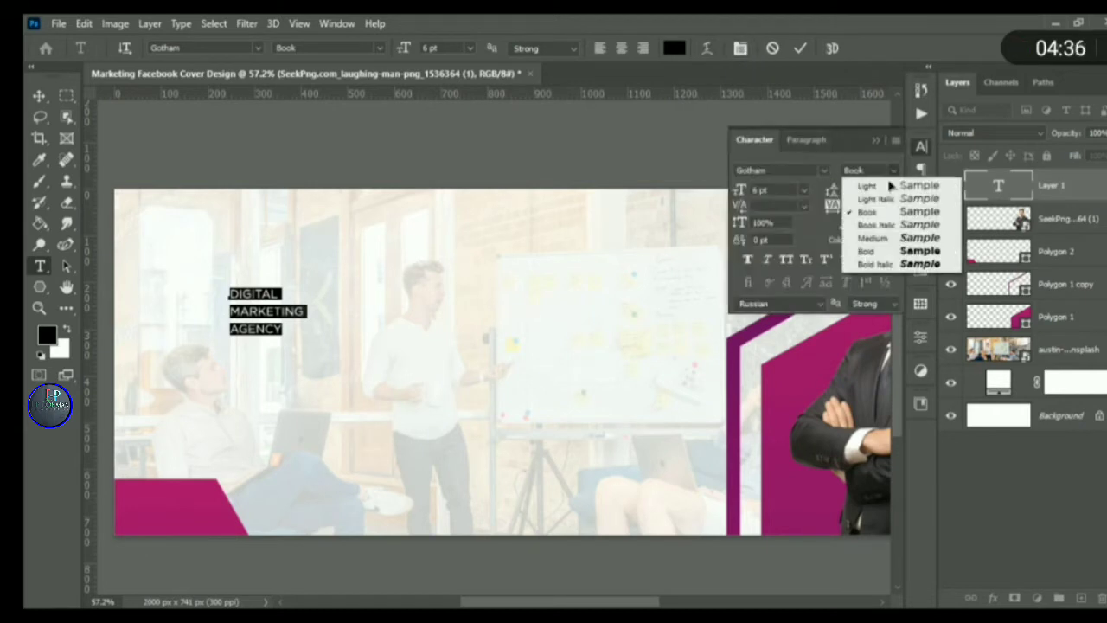
click(916, 250)
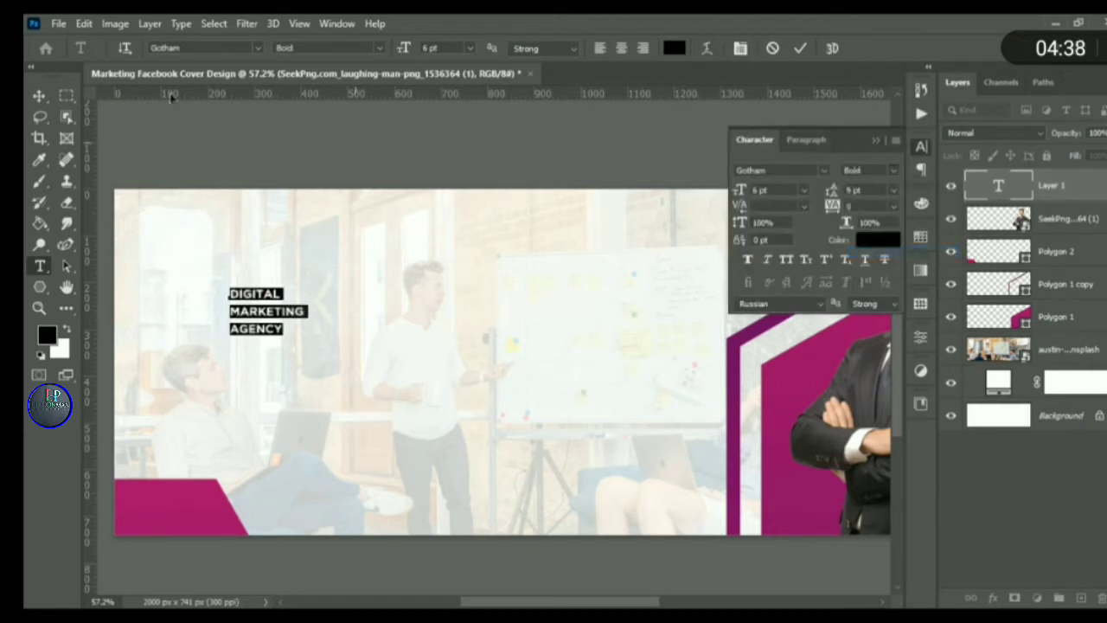
- Scale up the three-line heading to a text size of about 20 pt
click(38, 97)
key(ctrl+t)
drag(311, 312, 474, 309)
key(Return)
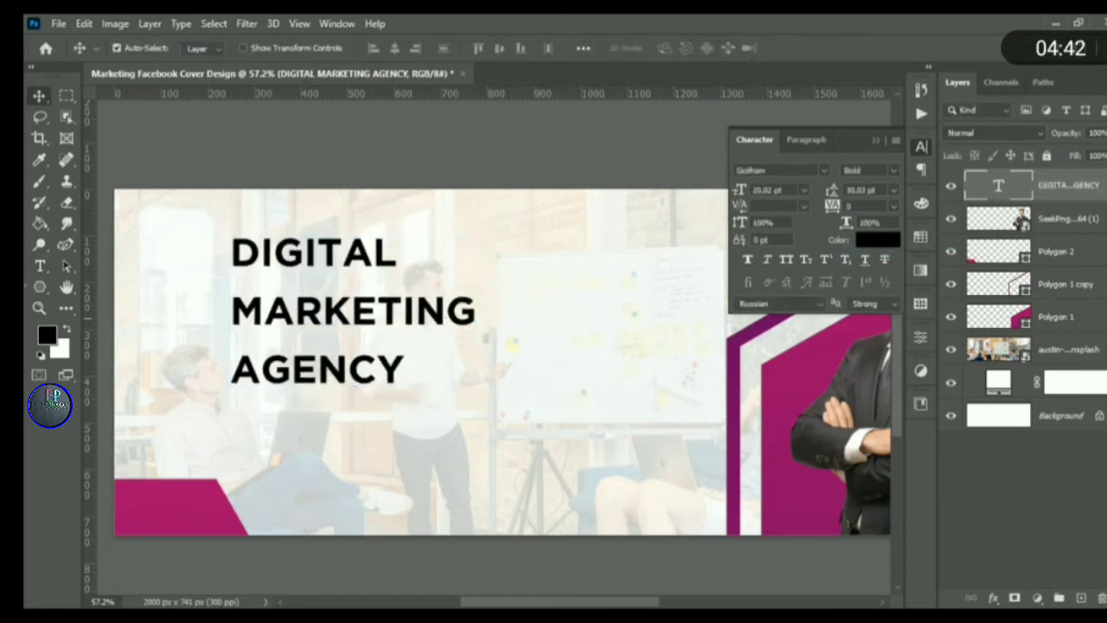
- Change the font of all the heading text to Gotham Black Regular
click(40, 265)
click(307, 238)
key(ctrl+a)
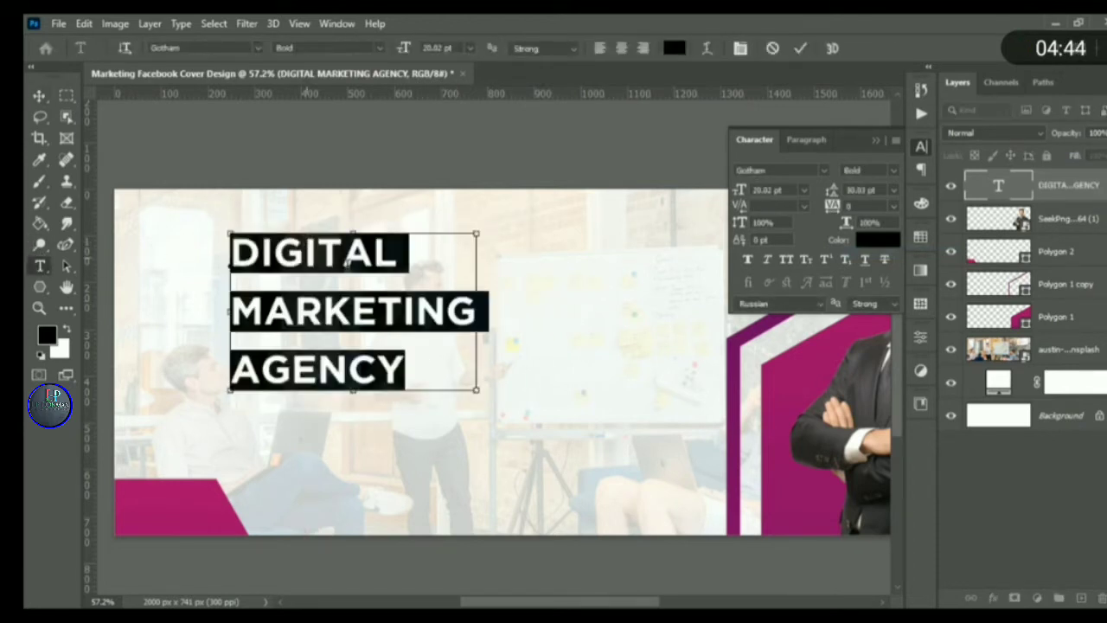
text(G)
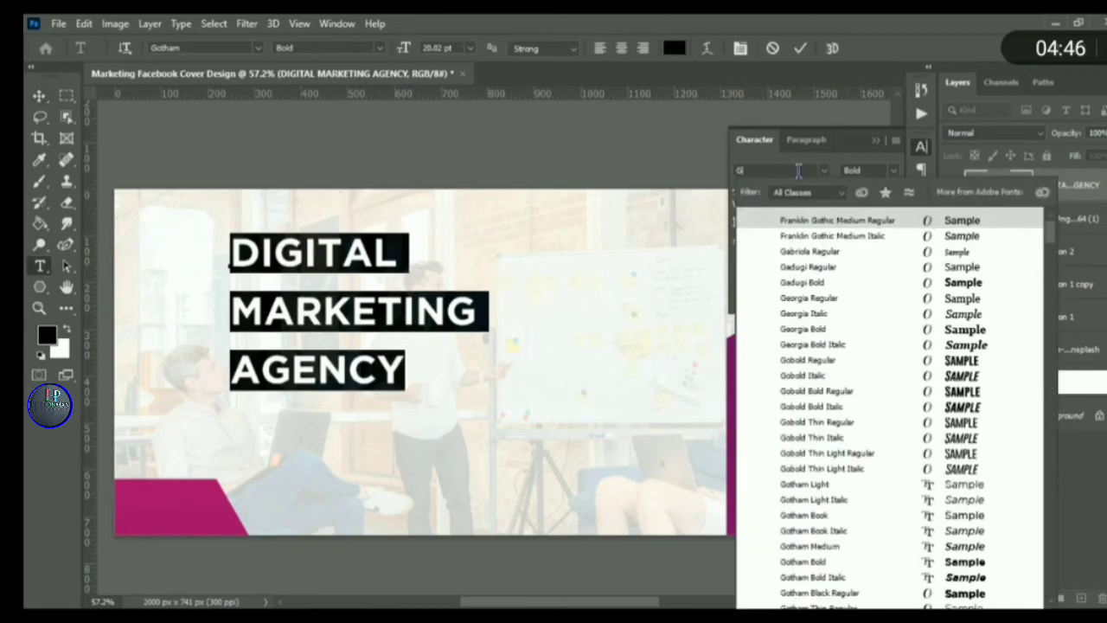
text(otham Black)
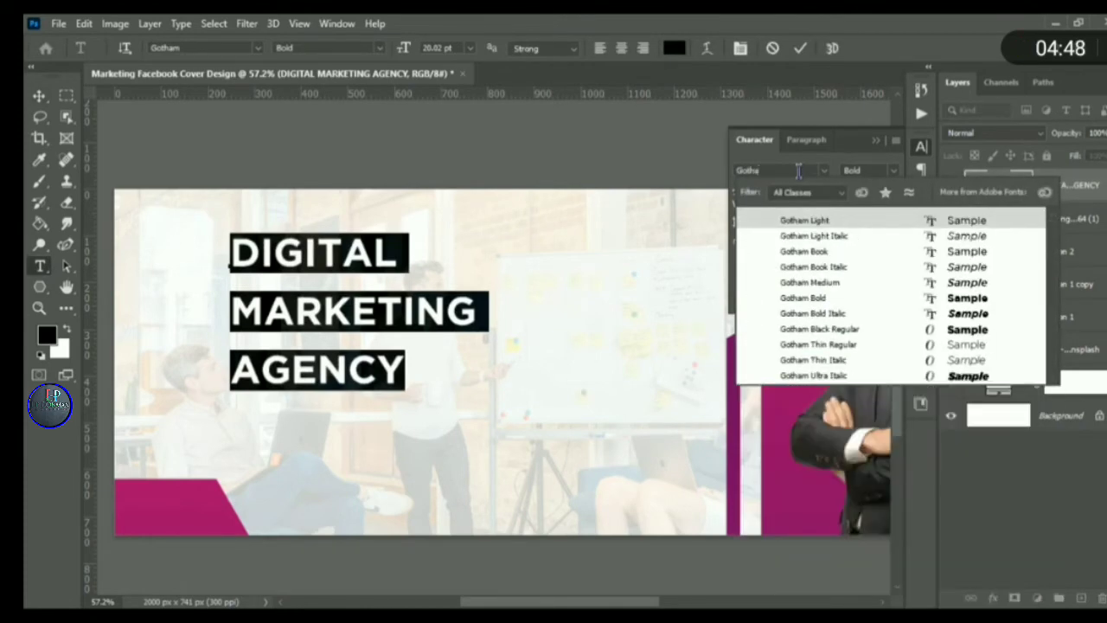
click(895, 333)
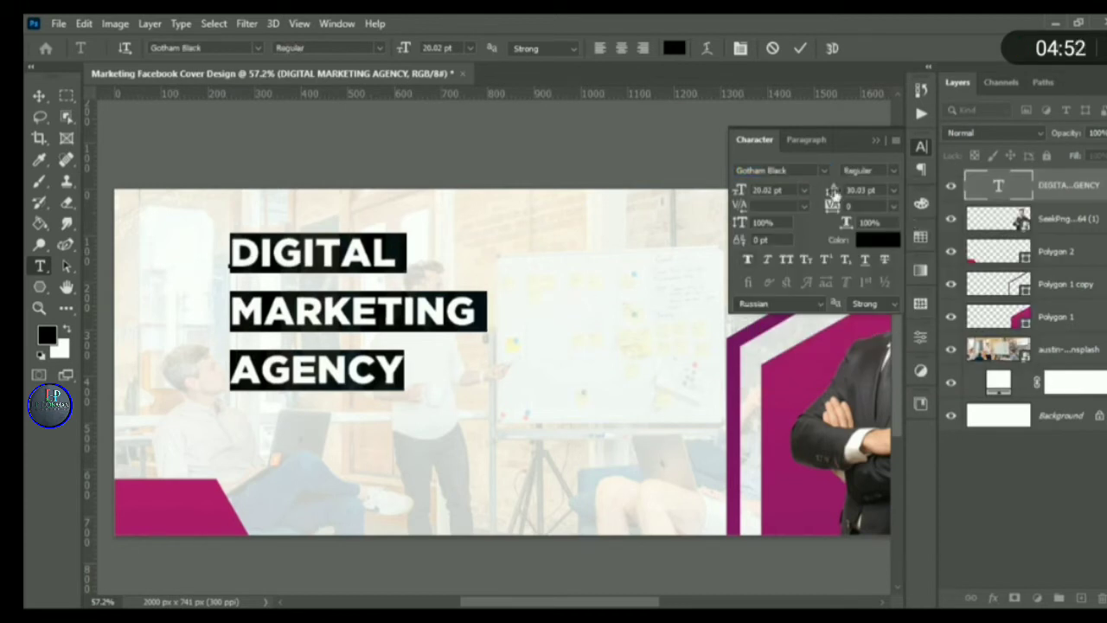
- Tighten the heading's line spacing by setting the leading to 19 pt
drag(834, 195, 831, 195)
click(38, 95)
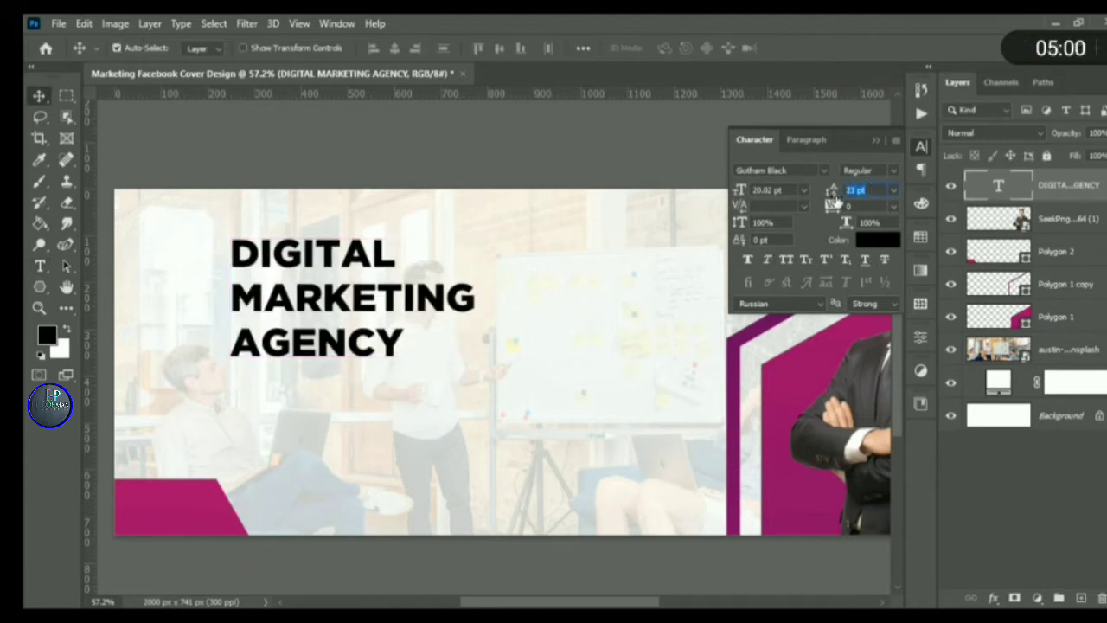
drag(828, 191, 834, 190)
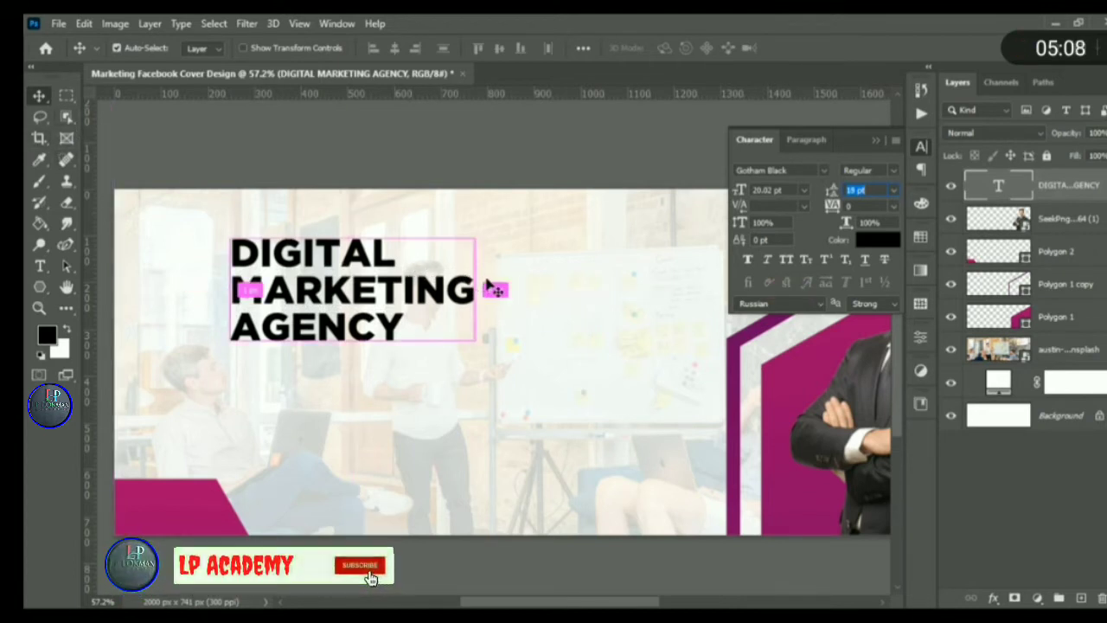
click(40, 266)
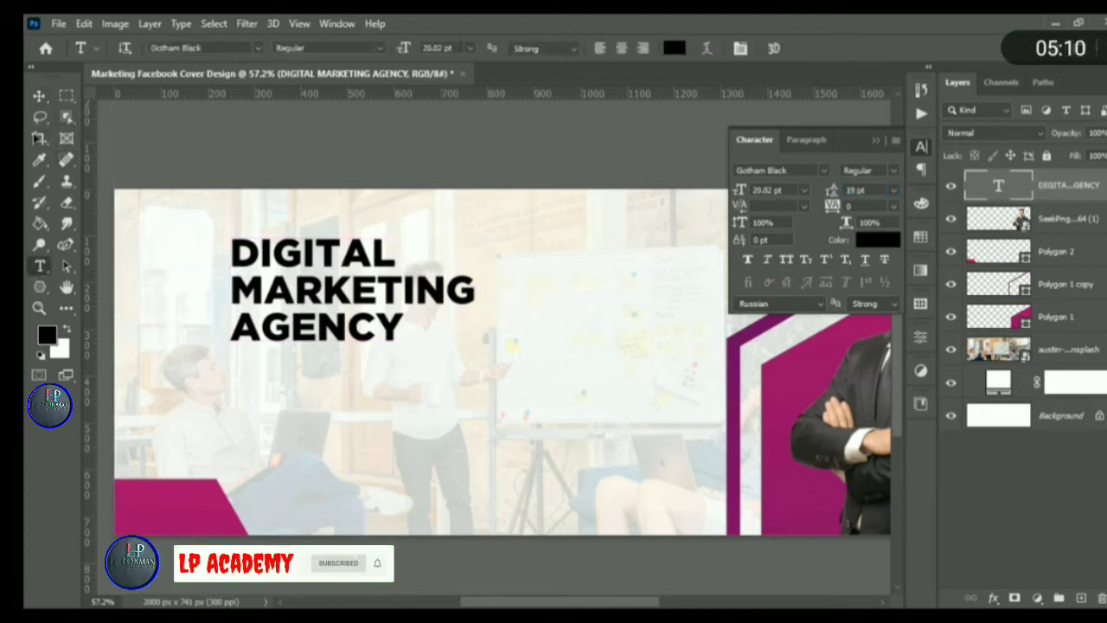
- Enlarge the heading to about 142% (28.52 pt) and shift it slightly down on the canvas
click(39, 96)
key(ctrl+t)
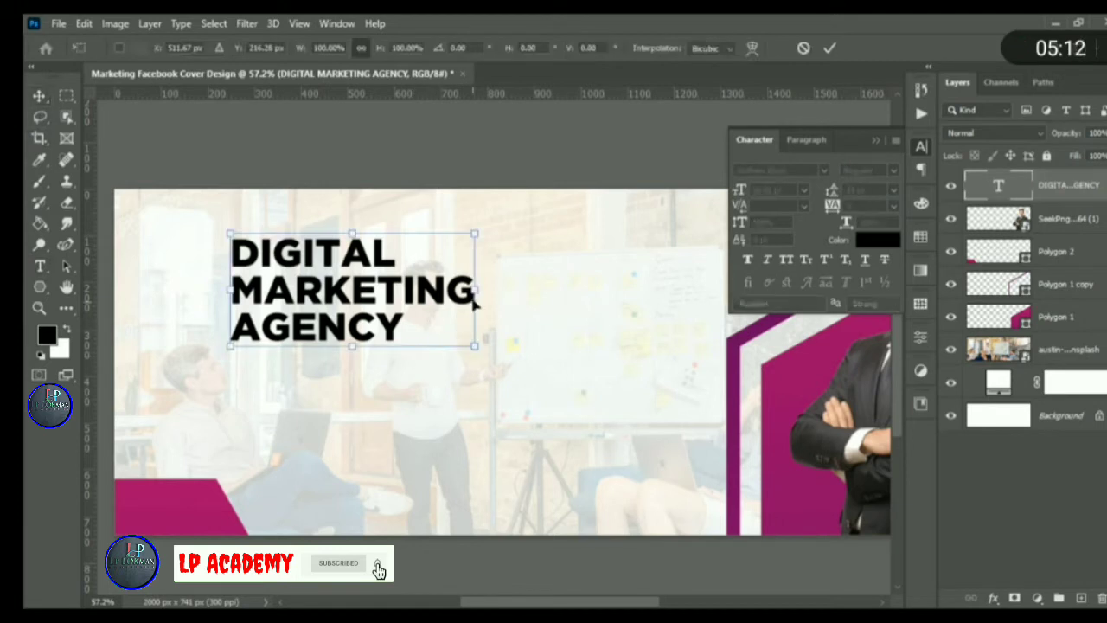
drag(476, 289, 578, 293)
drag(413, 315, 412, 349)
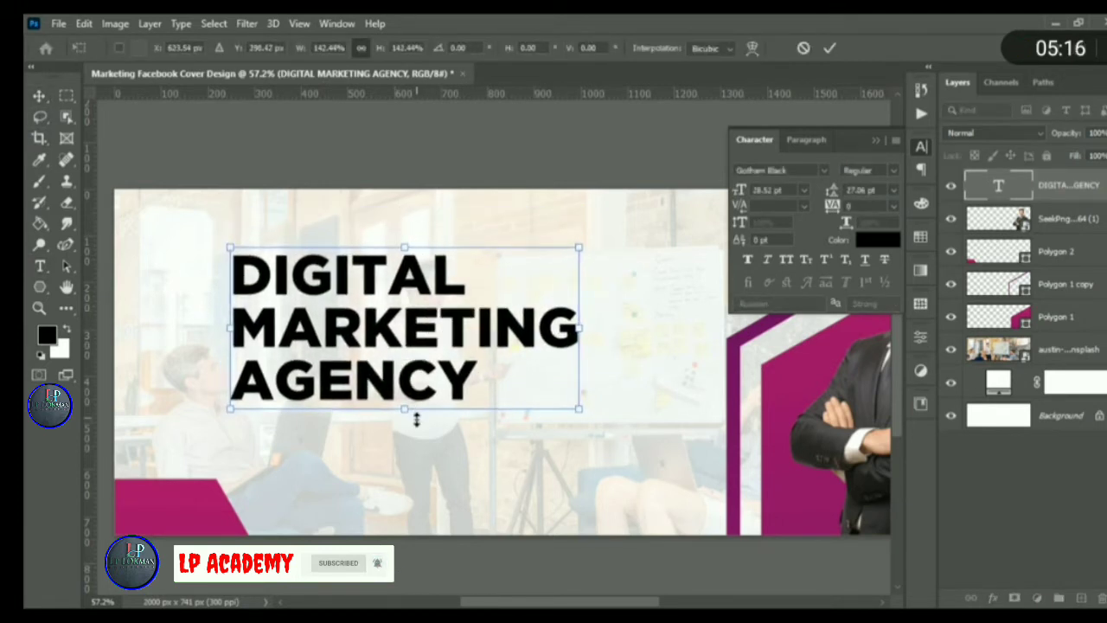
key(Return)
- Recolor the word MARKETING with magenta #a9076a sampled from the lower-left polygon
key(t)
click(216, 308)
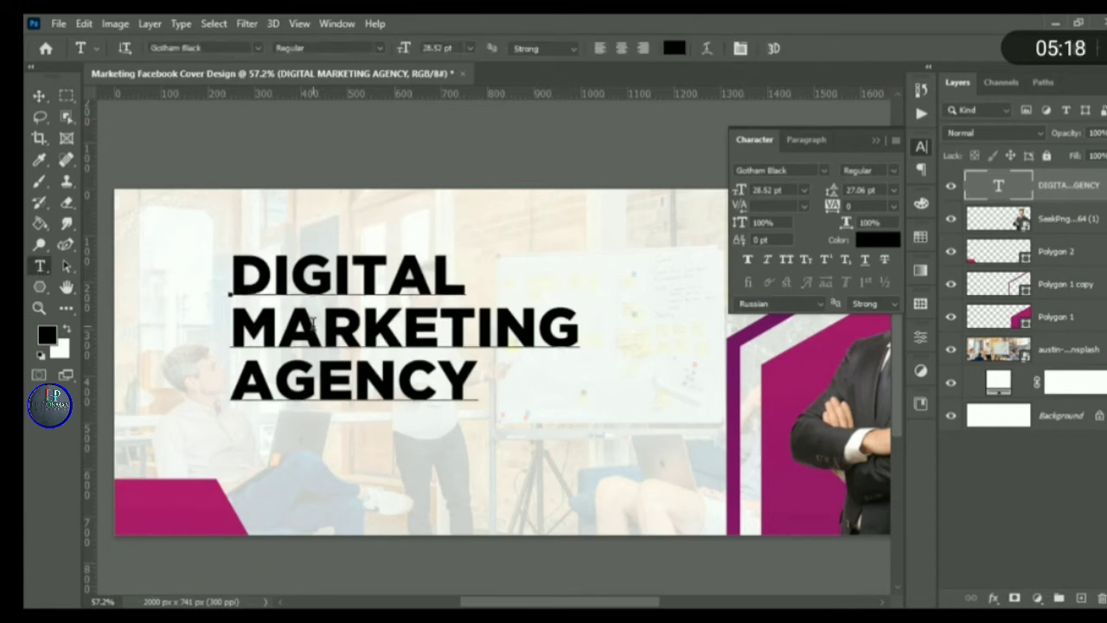
double_click(307, 333)
click(676, 51)
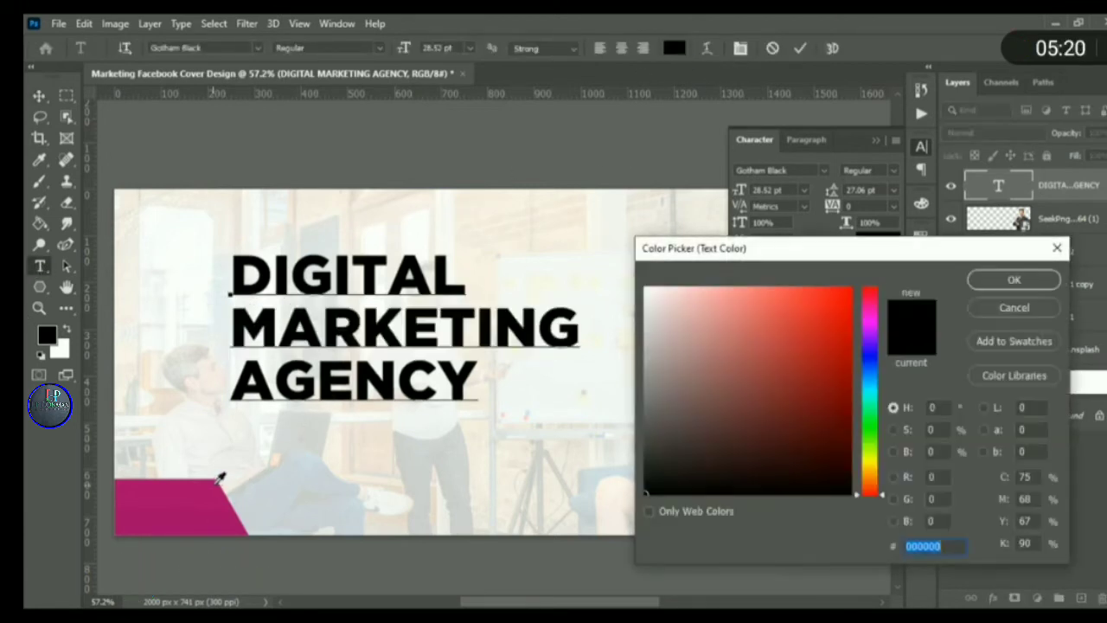
click(216, 482)
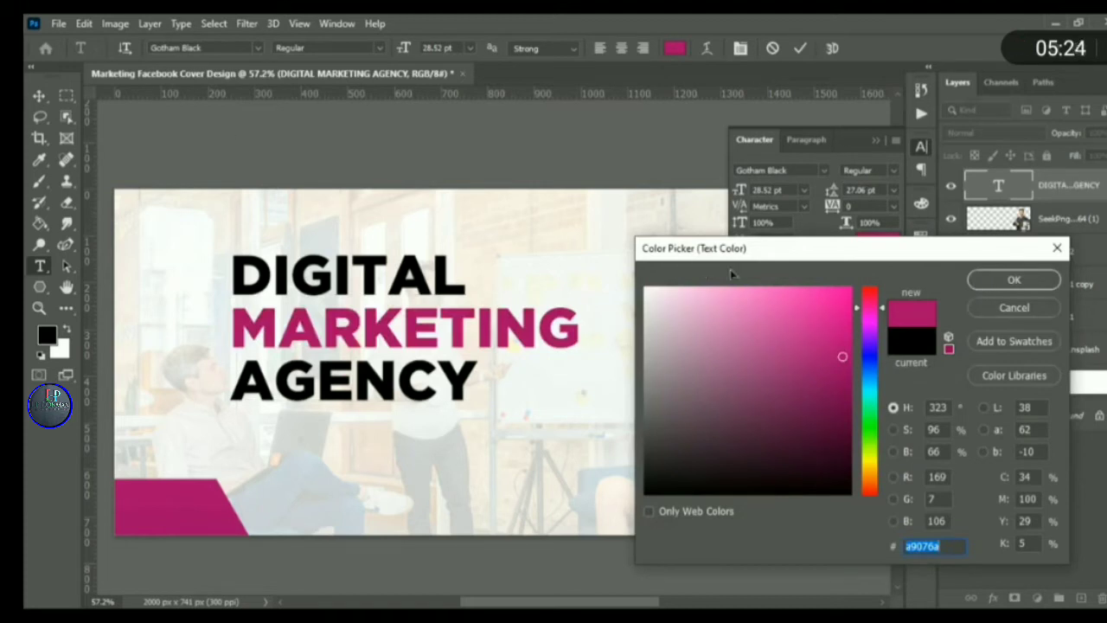
click(1005, 278)
click(39, 96)
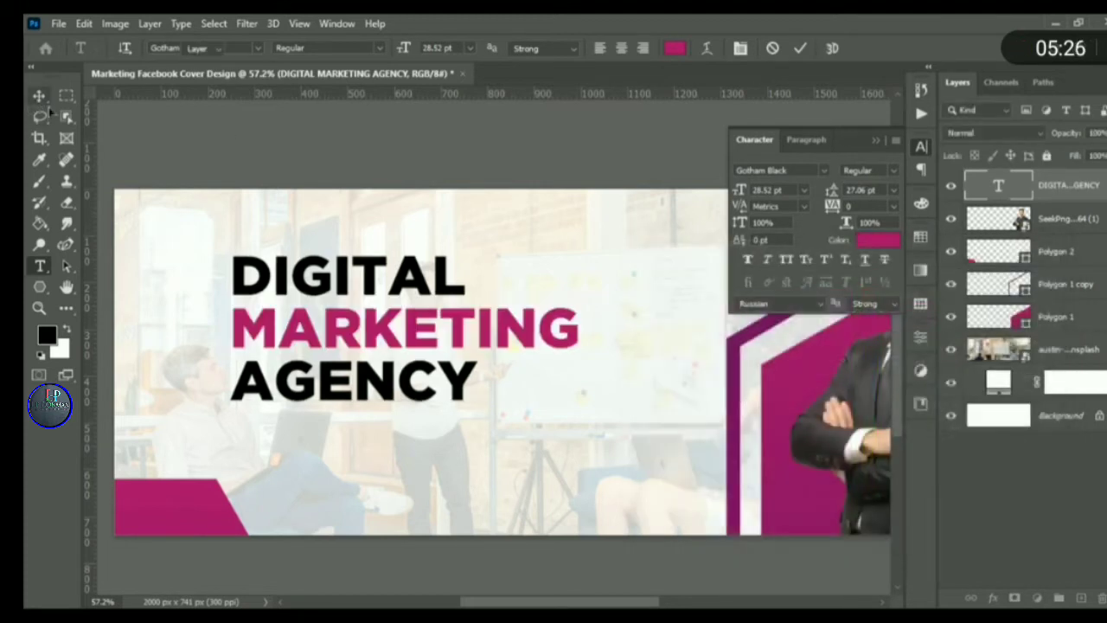
- Place the two-line Lorem ipsum paragraph from Project File.psd directly below AGENCY, aligned with the heading's left edge
mouse_move(312, 345)
mouse_down()
mouse_move(367, 343)
mouse_move(306, 340)
mouse_move(304, 353)
mouse_up()
scroll(249, 296, up, 2)
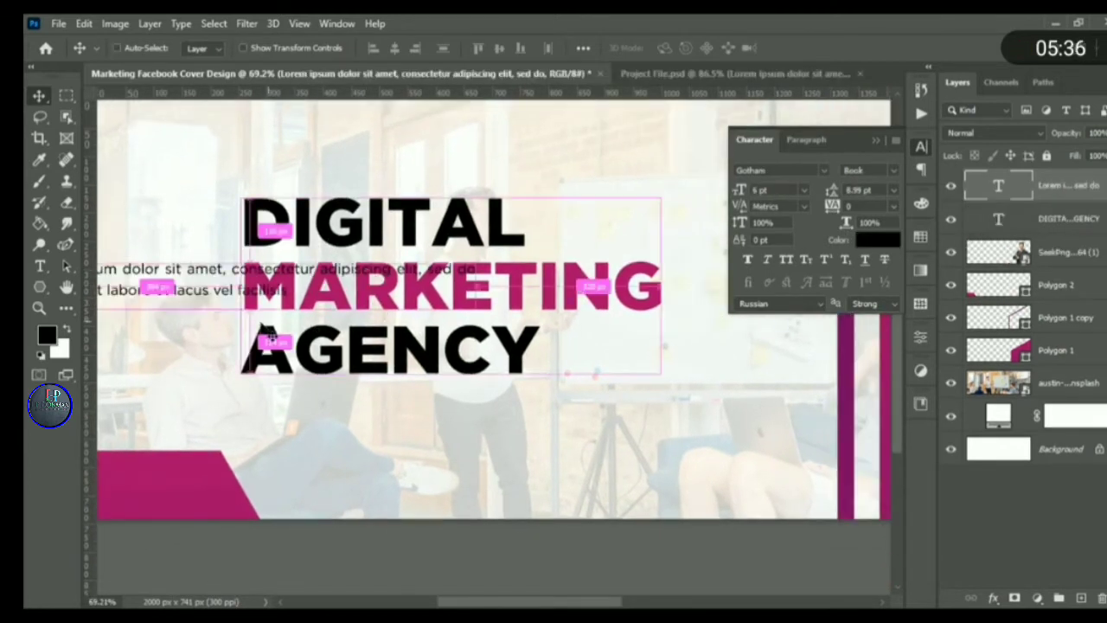
key(ctrl+t)
drag(311, 353, 439, 422)
key(Return)
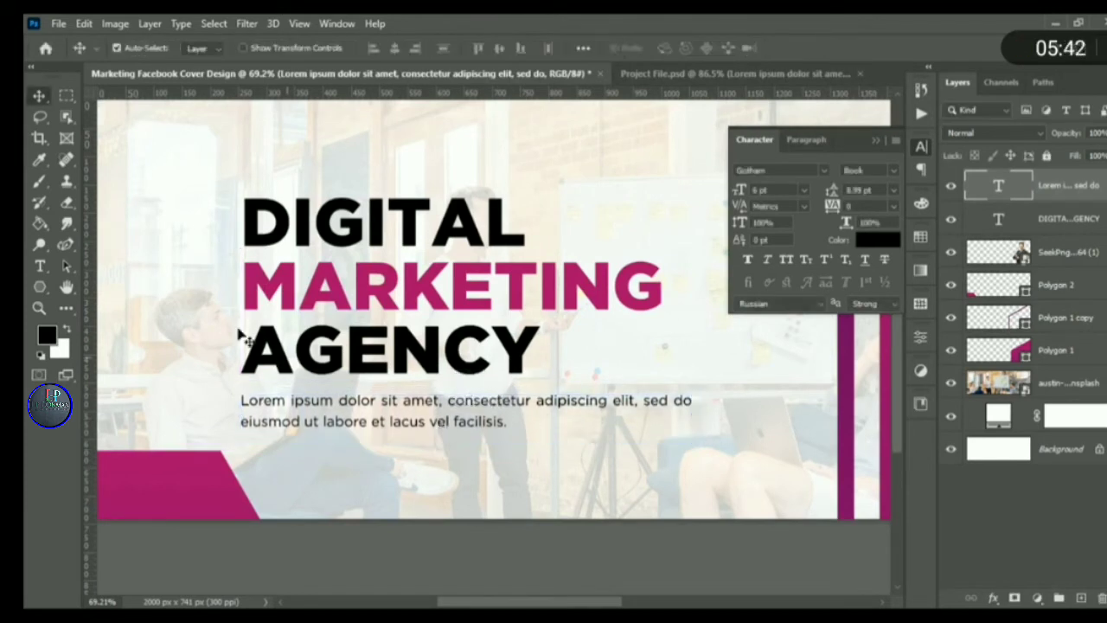
click(40, 266)
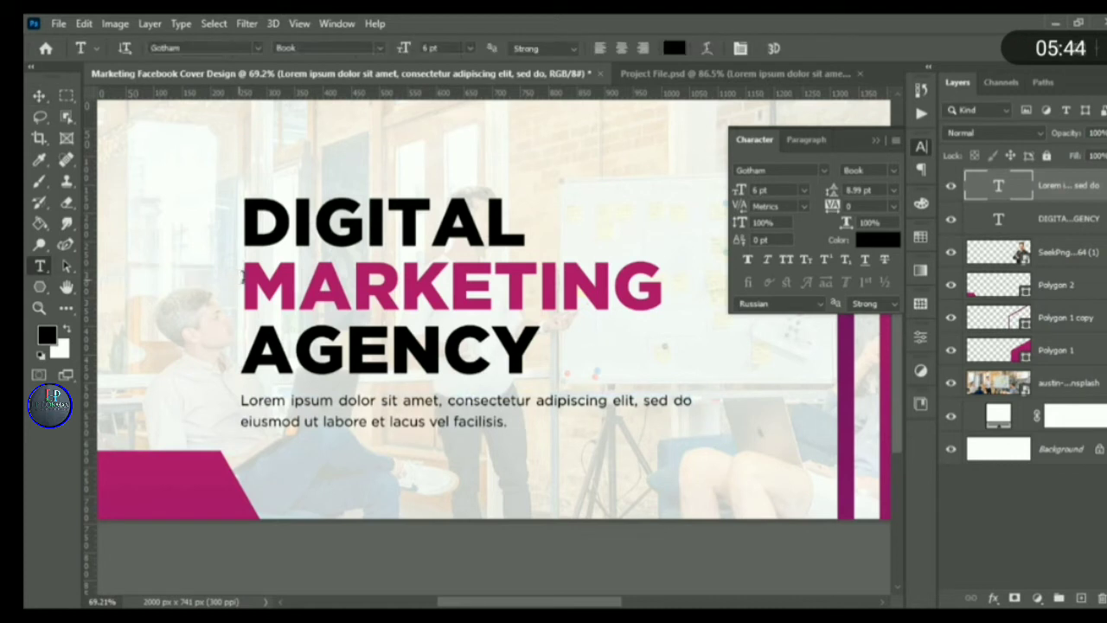
triple_click(246, 284)
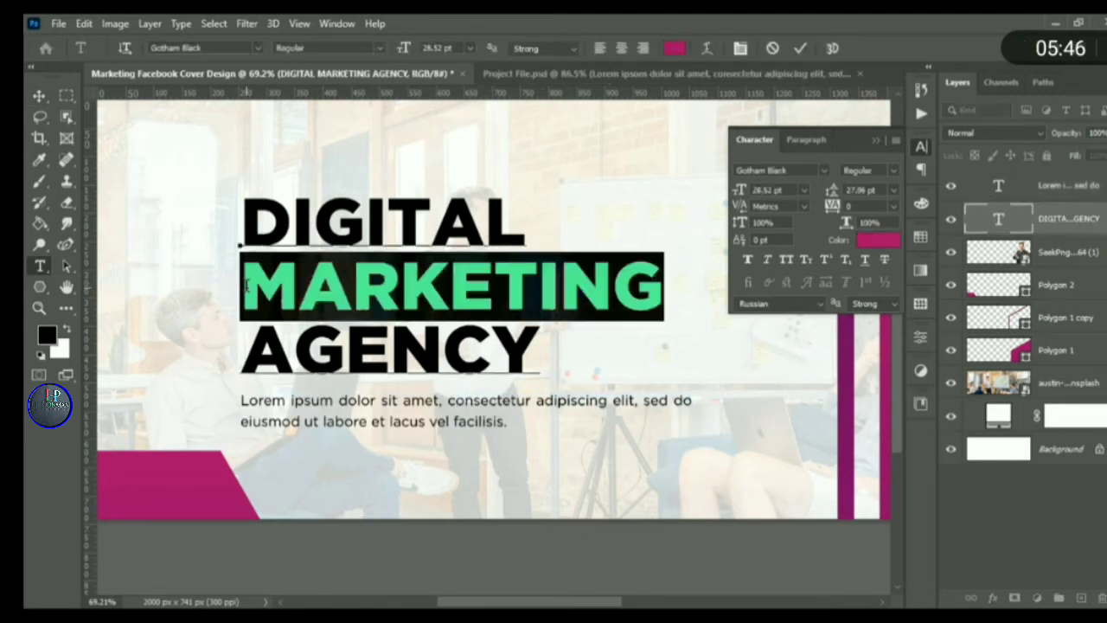
click(247, 281)
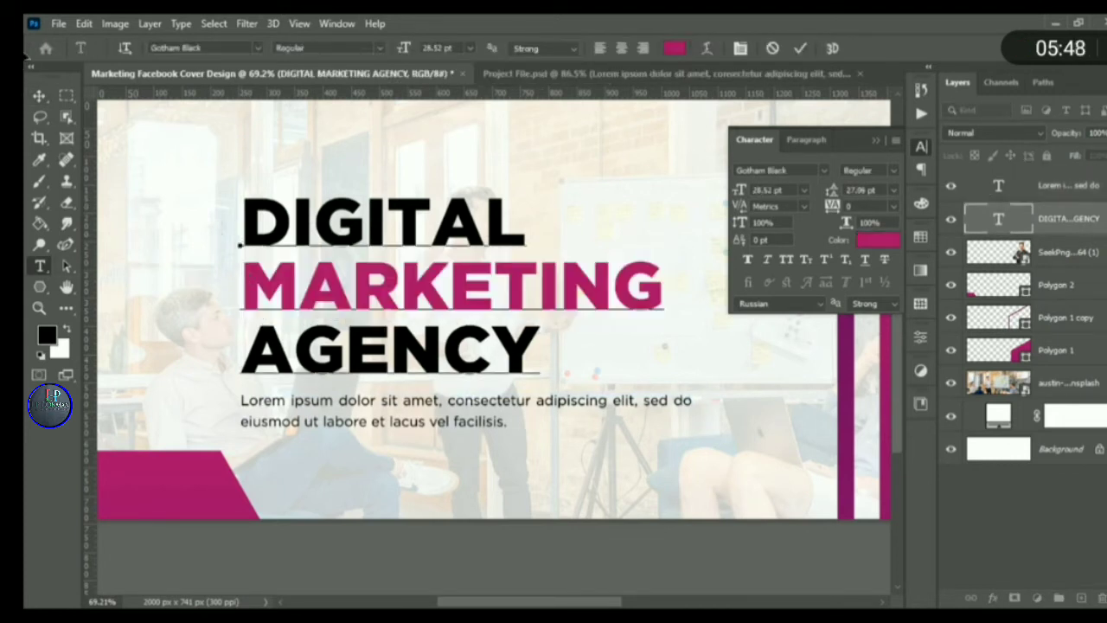
click(38, 95)
scroll(597, 302, down, 3)
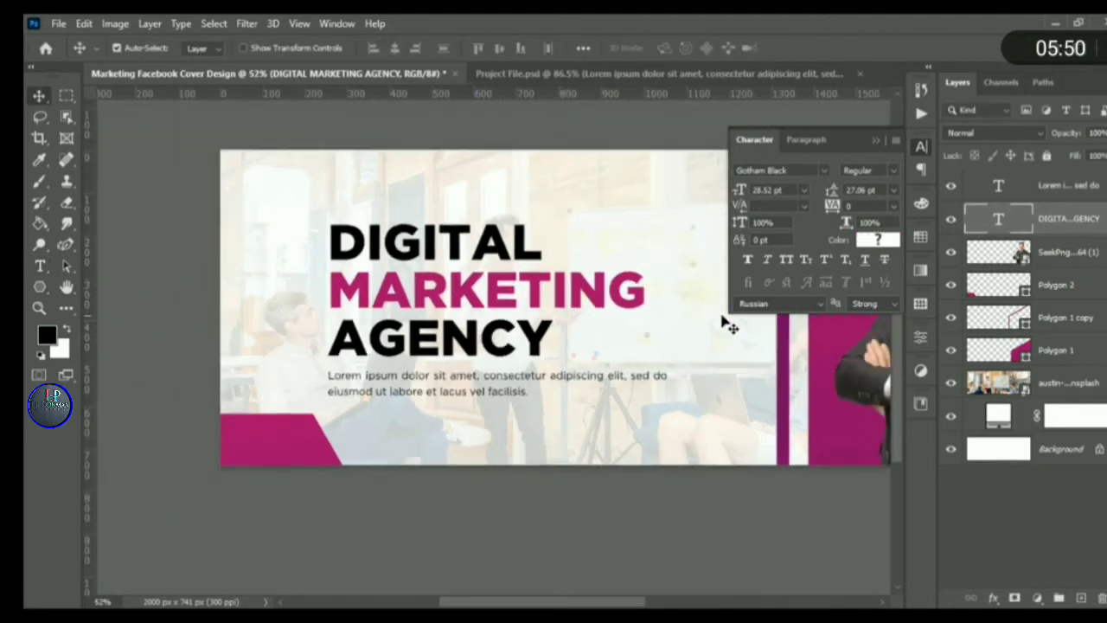
- Move the heading and the Lorem ipsum paragraph together slightly upward on the canvas
shift+click(1062, 192)
scroll(620, 261, up, 2)
key(ctrl+t)
drag(459, 321, 458, 294)
key(Return)
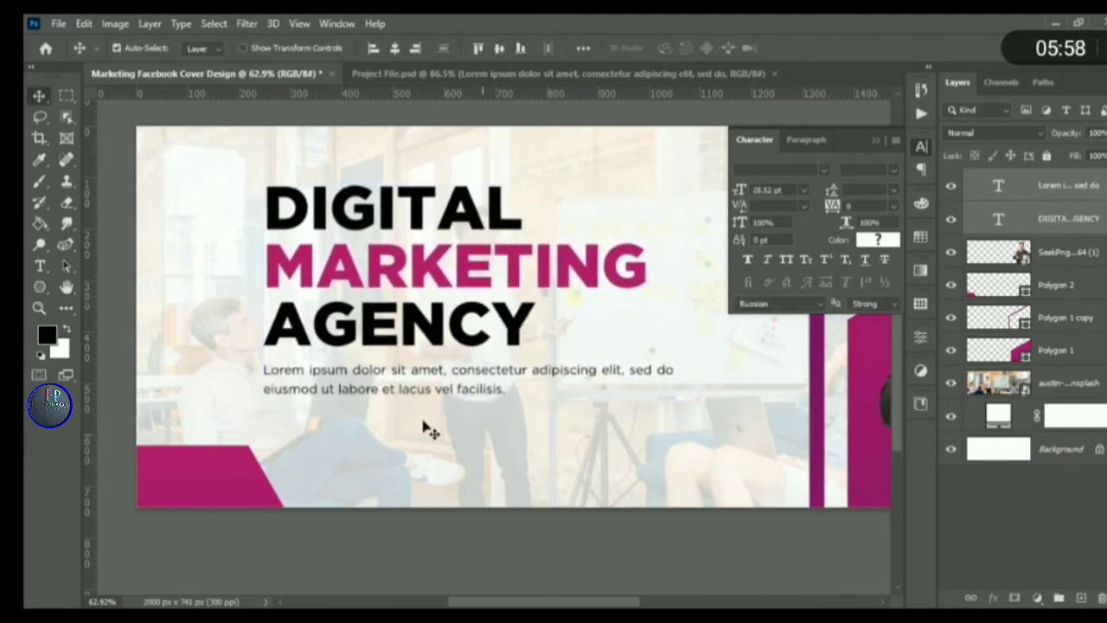
- Narrow the lower-left magenta polygon by transforming its right side inward
click(210, 470)
key(ctrl+t)
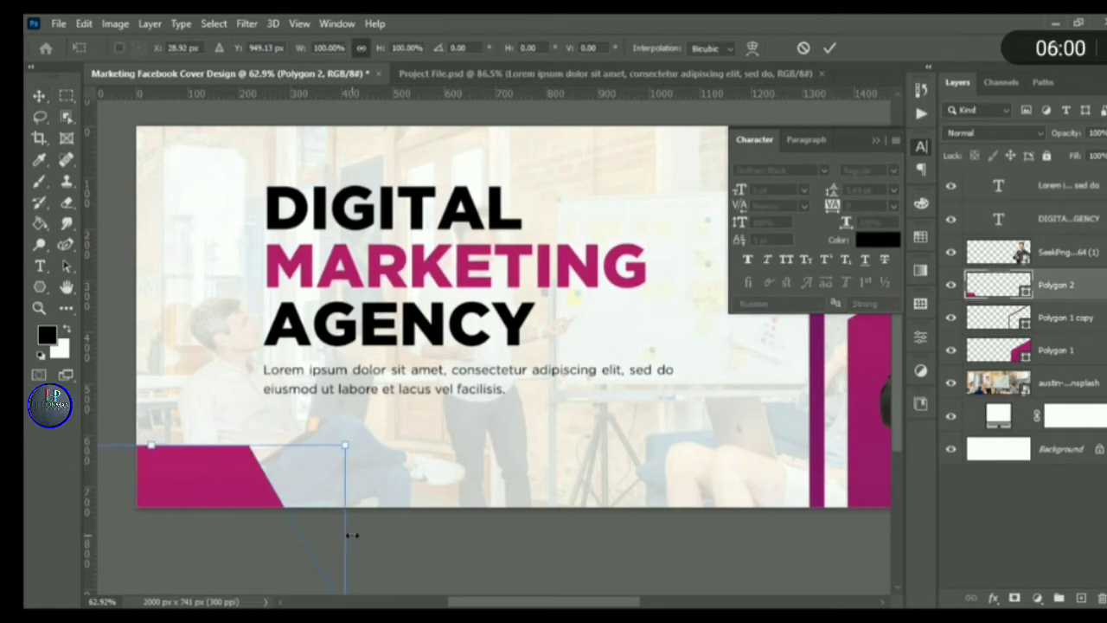
drag(352, 535, 277, 562)
key(Return)
- Draw a rounded rectangle about 168 × 60 px below the paragraph and round its corners fully to 30 px
scroll(284, 469, up, 2)
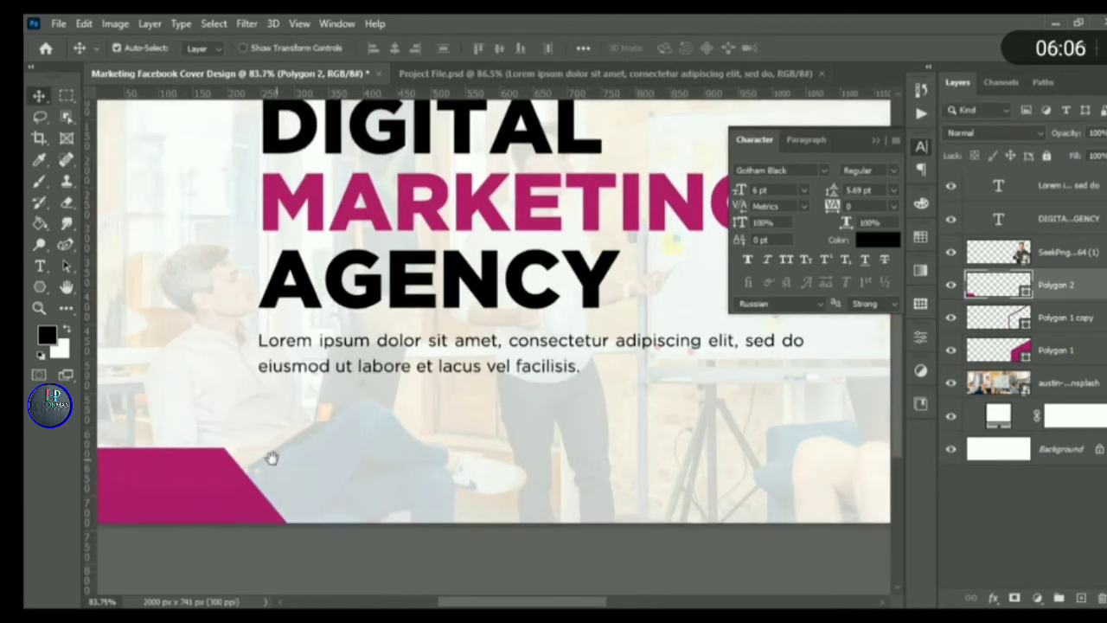
drag(271, 458, 289, 454)
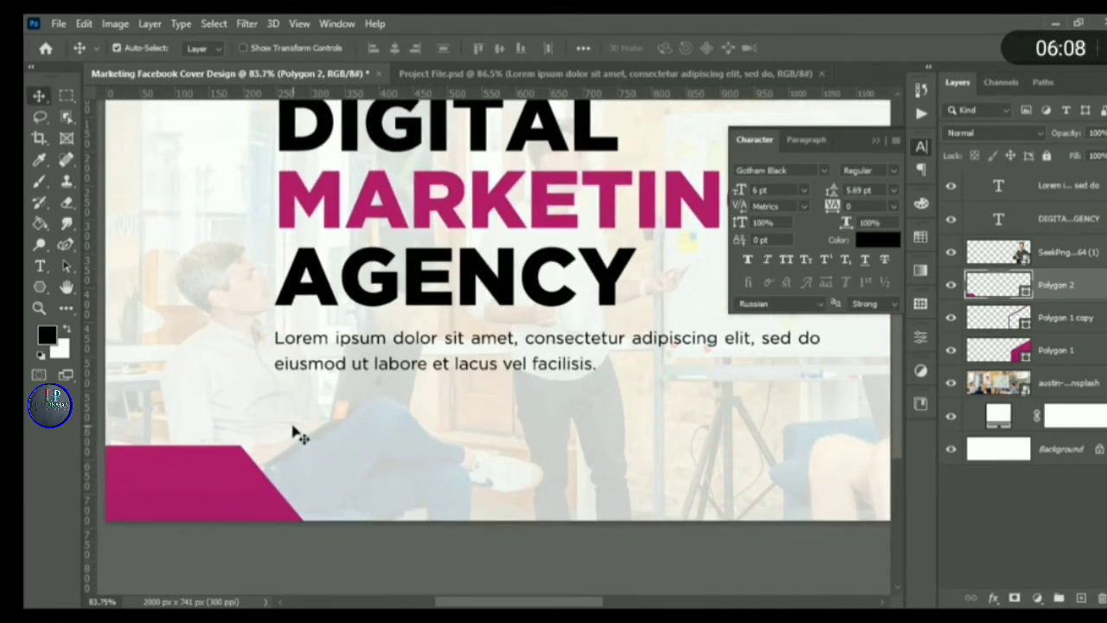
scroll(292, 450, up, 2)
drag(284, 477, 279, 415)
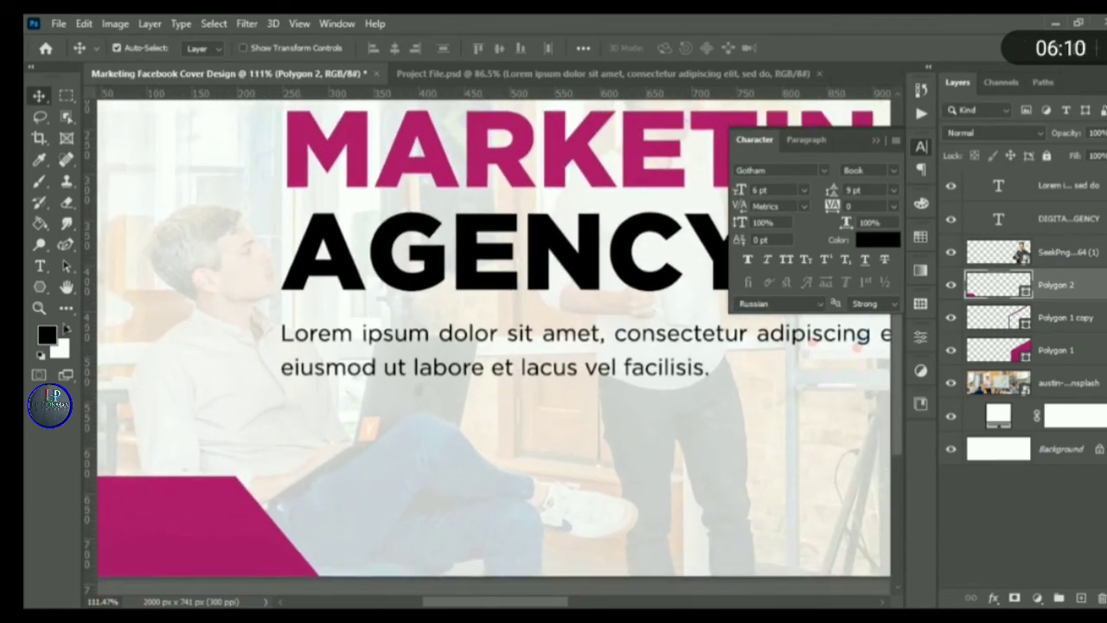
click(40, 287)
click(190, 352)
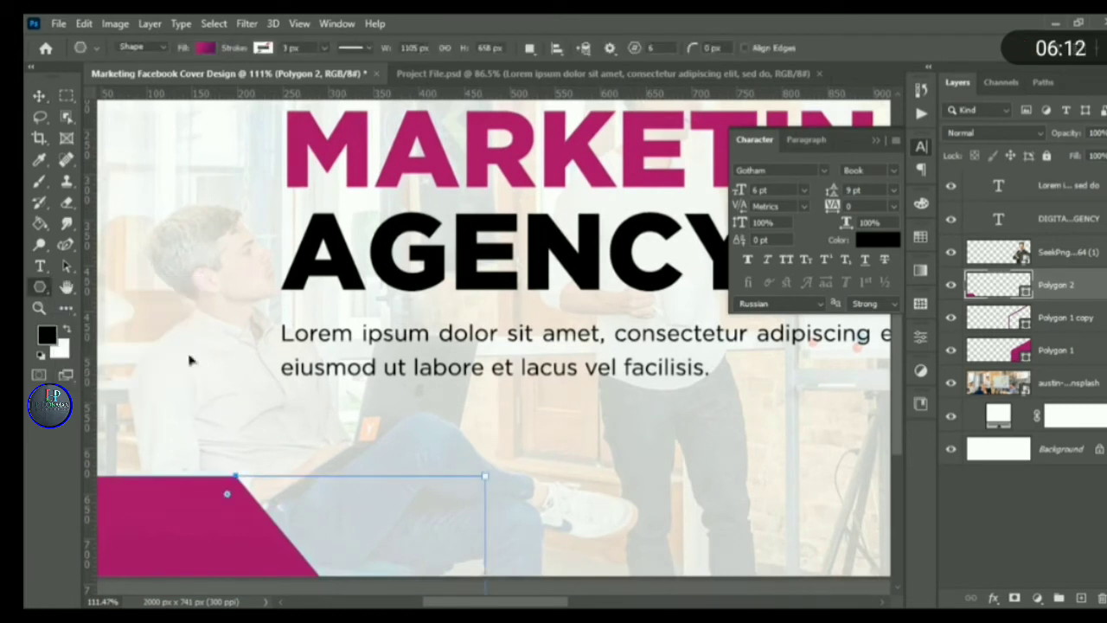
click(1060, 495)
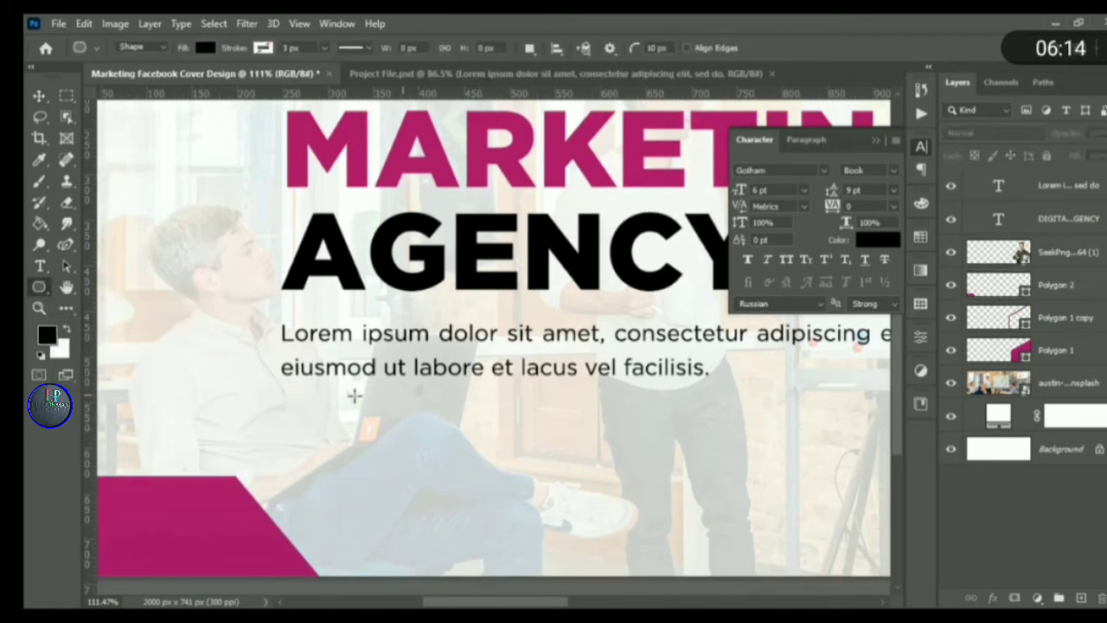
drag(298, 416, 450, 465)
scroll(376, 445, up, 3)
drag(288, 419, 304, 437)
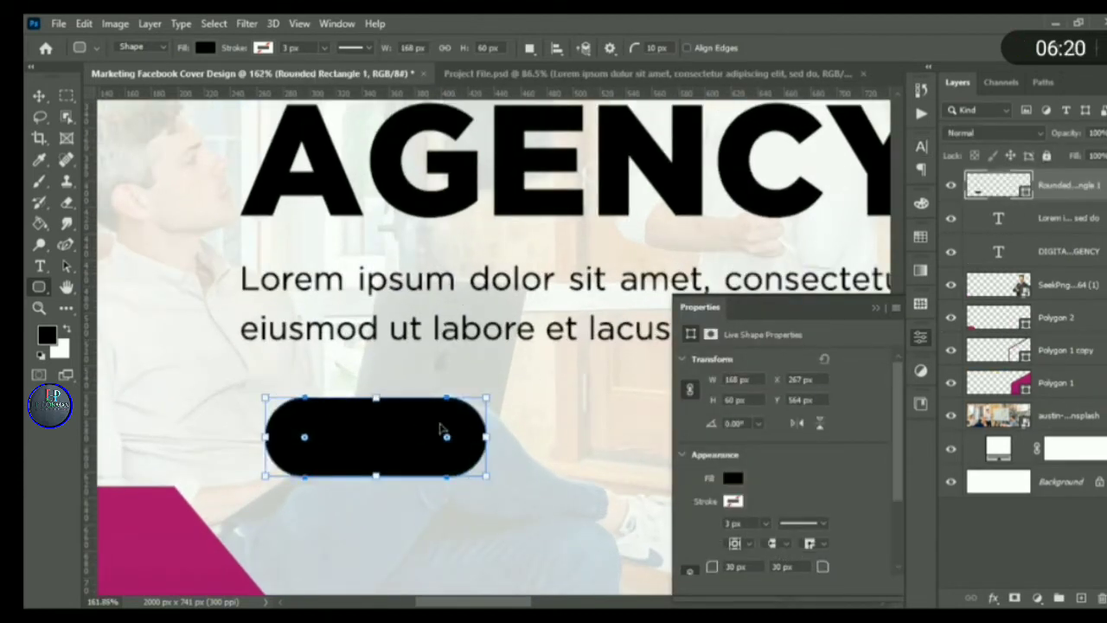
- Fill the rounded rectangle with the magenta sampled from the lower-left polygon
double_click(998, 185)
click(171, 494)
click(1010, 280)
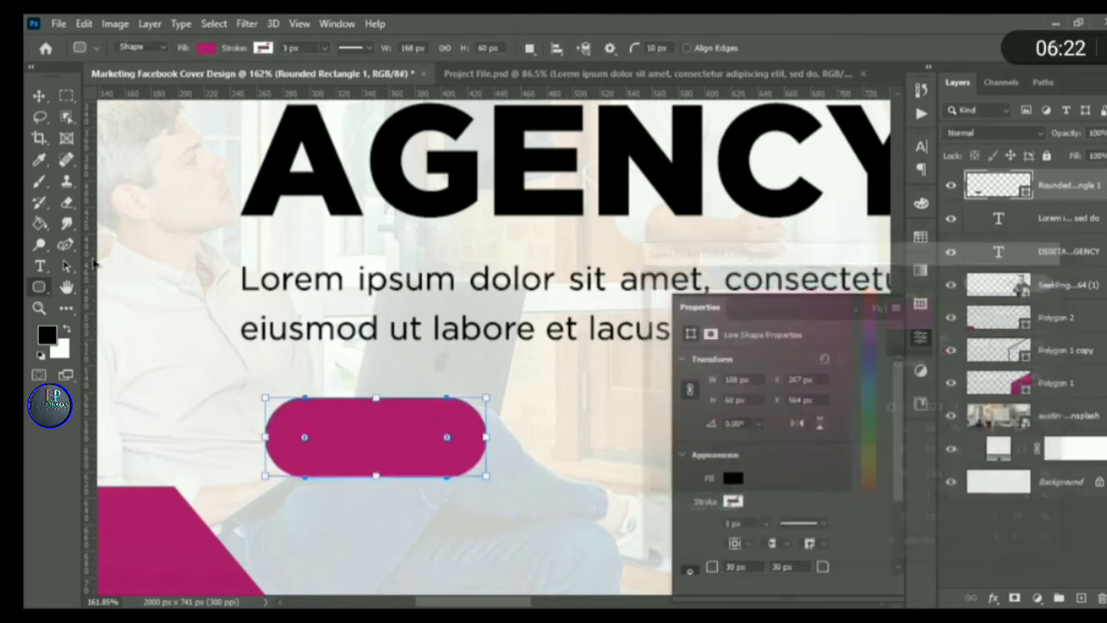
click(39, 96)
- Add a text layer reading JOIN US just below the magenta rounded rectangle
click(40, 267)
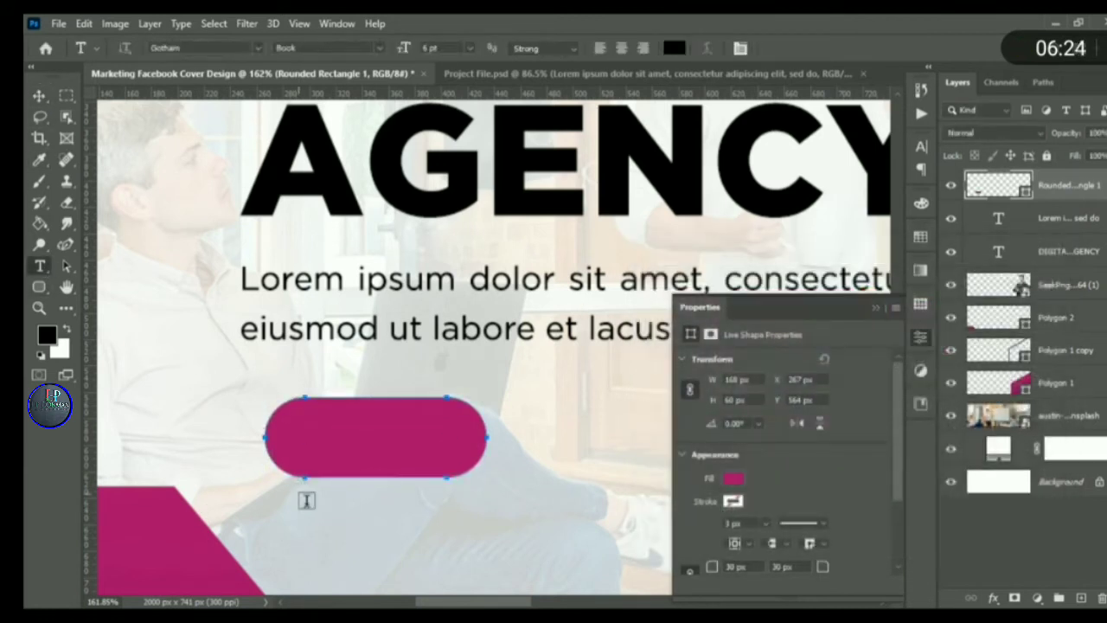
click(329, 532)
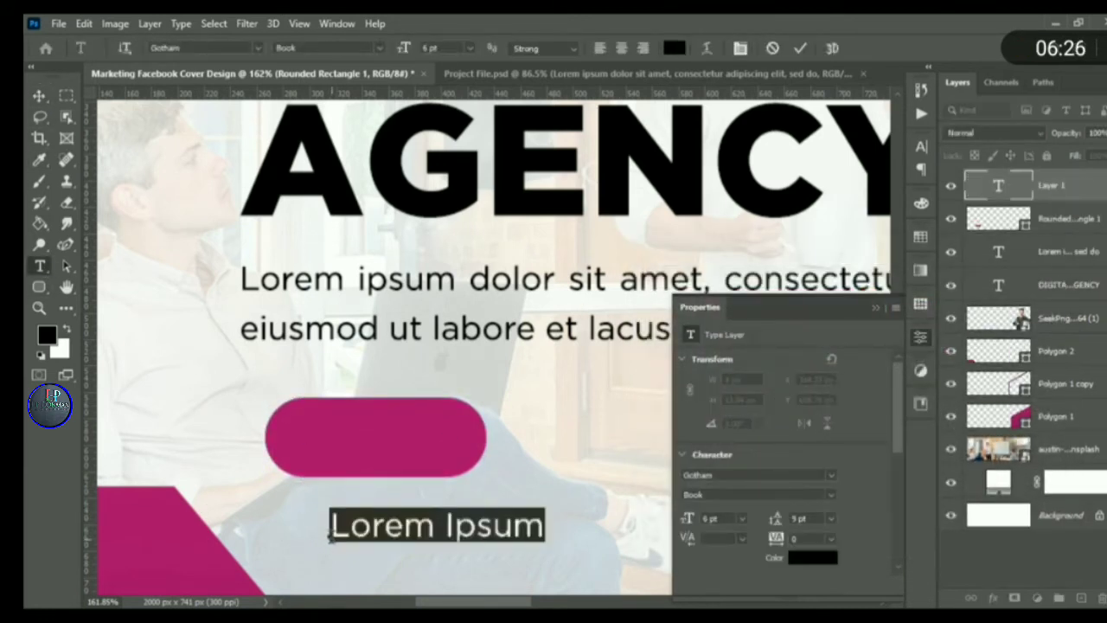
key(BackSpace)
text(jo)
key(BackSpace)
key(BackSpace)
text(HO)
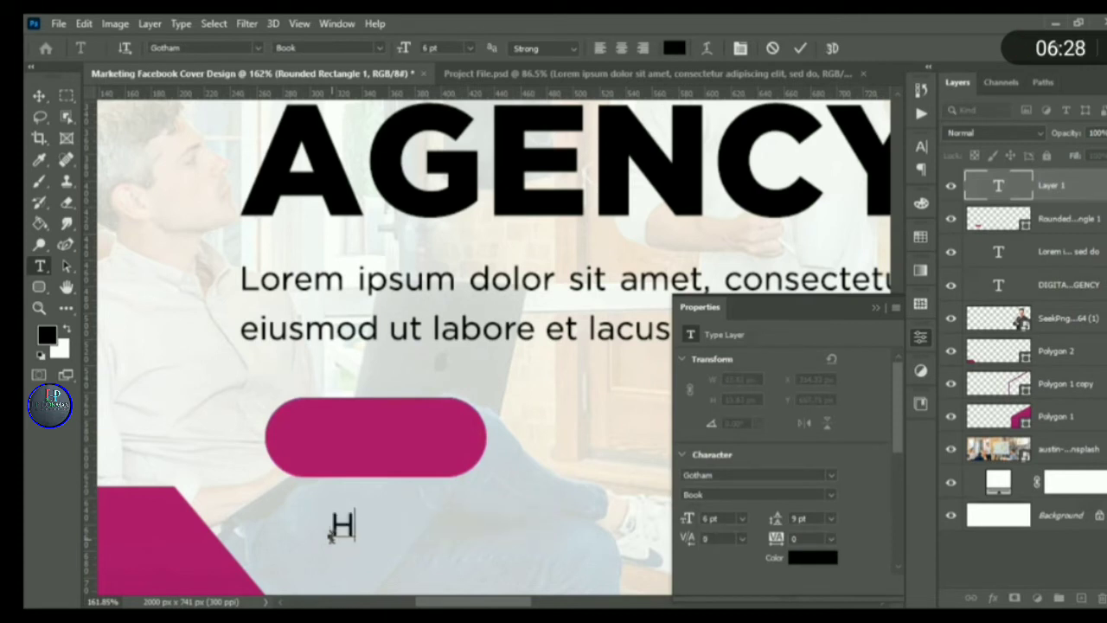
key(BackSpace)
key(BackSpace)
text(J)
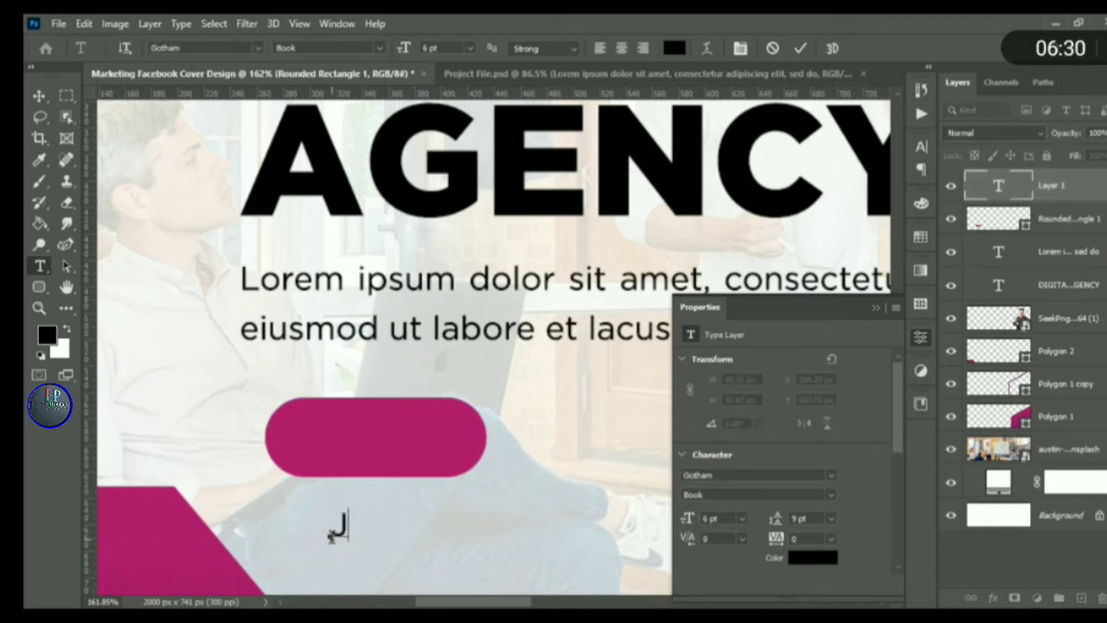
text(OIN US)
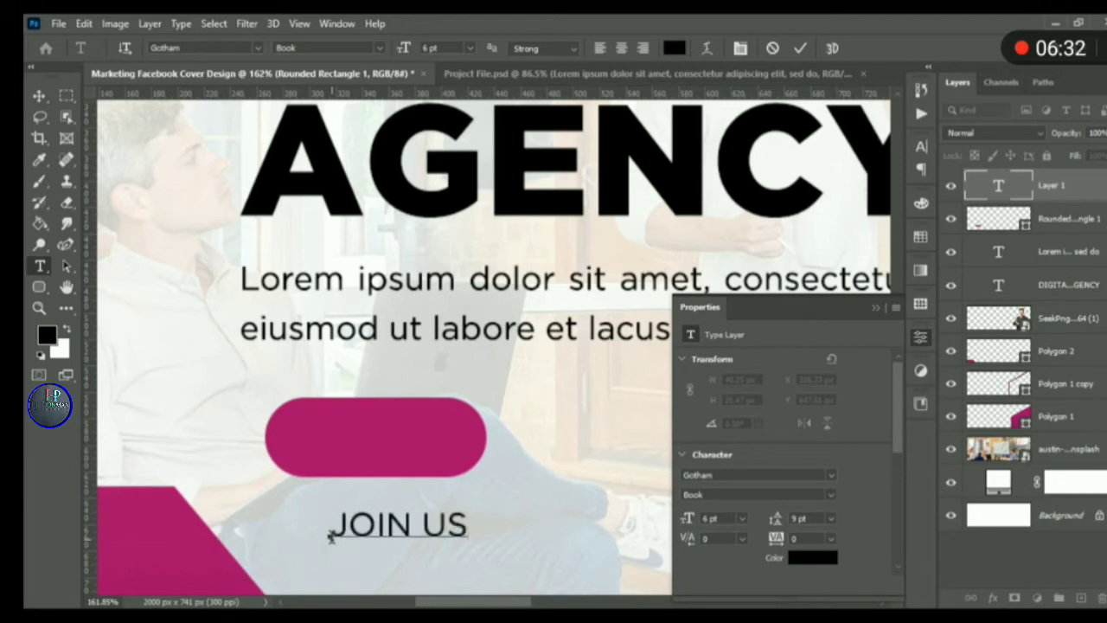
- Set the JOIN US text to Gotham Bold and color it white #ffffff
key(ctrl+a)
click(176, 48)
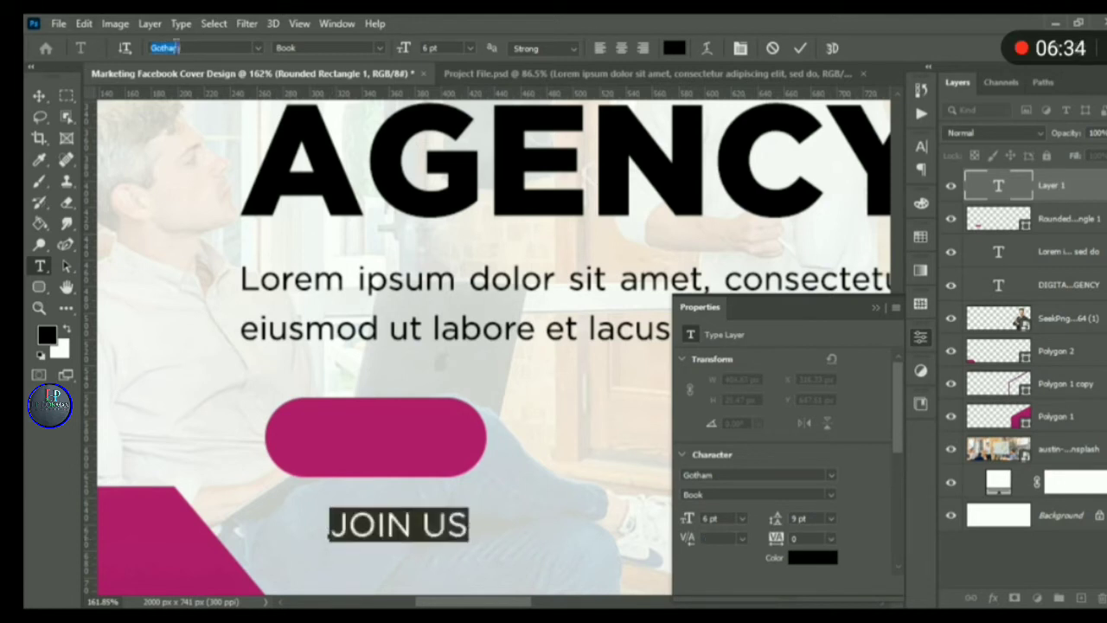
click(376, 49)
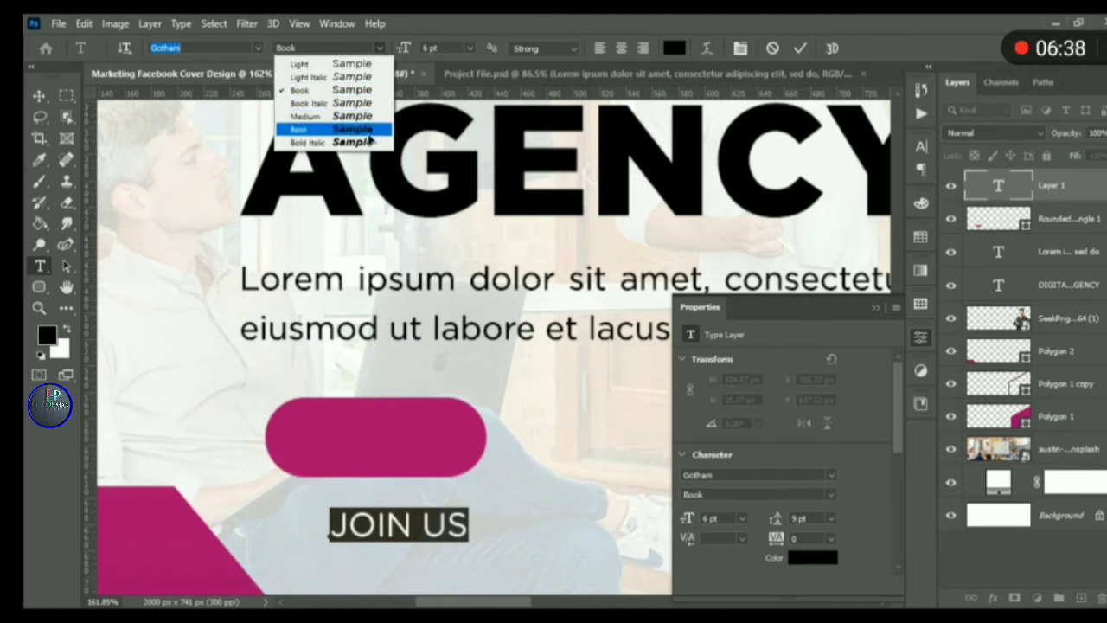
click(363, 130)
click(674, 47)
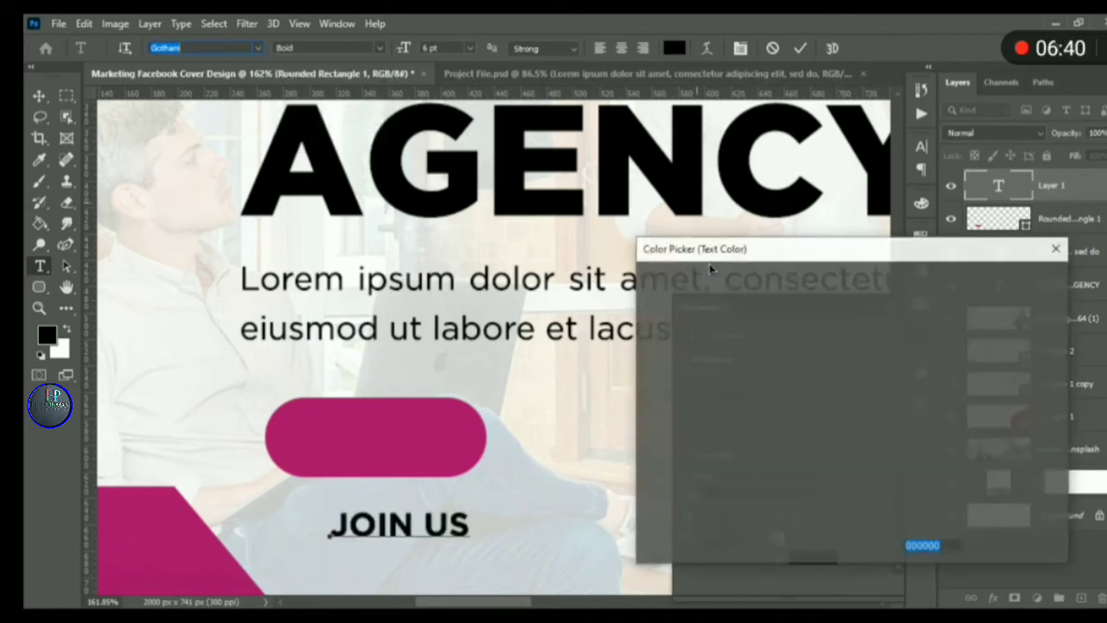
text(ffffff)
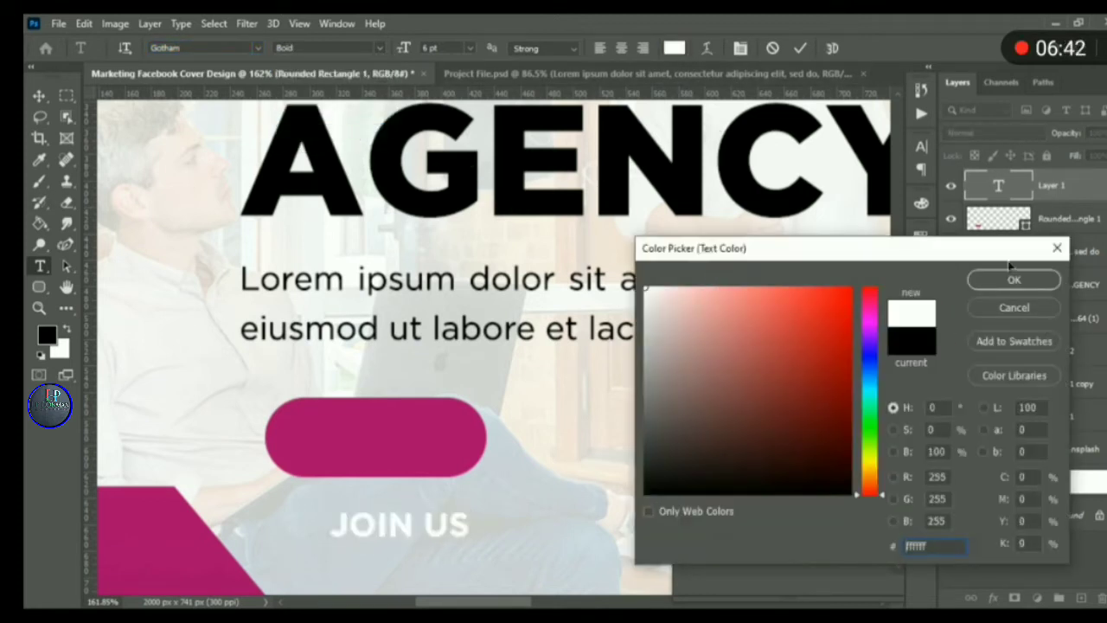
click(1014, 279)
click(282, 383)
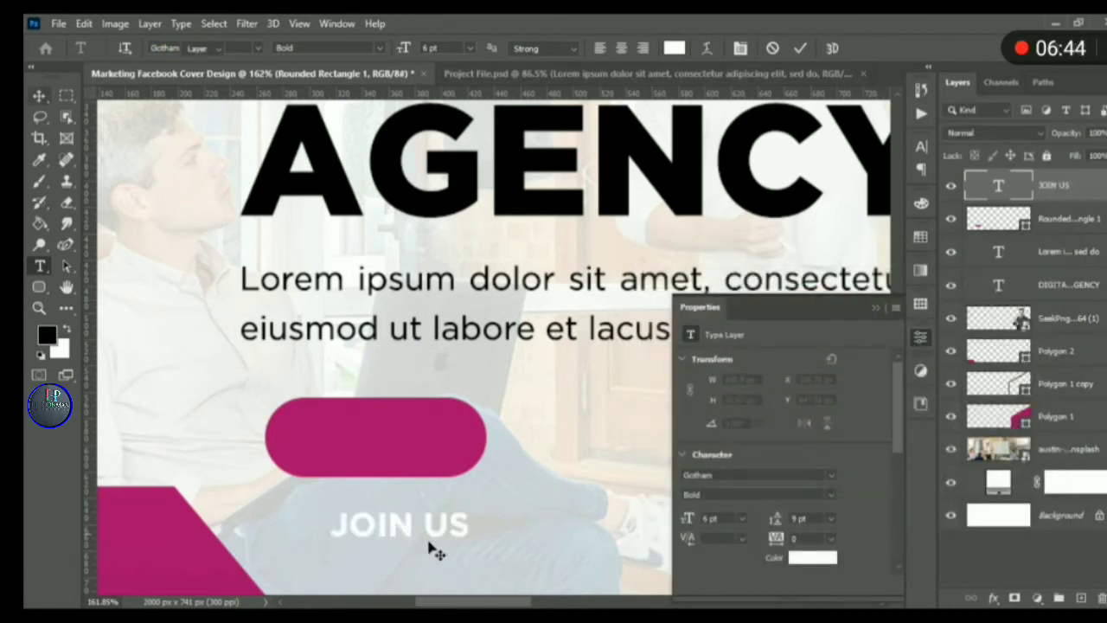
- Move JOIN US onto the rounded rectangle and center it horizontally and vertically on the shape
key(v)
drag(403, 533, 386, 451)
scroll(469, 409, down, 3)
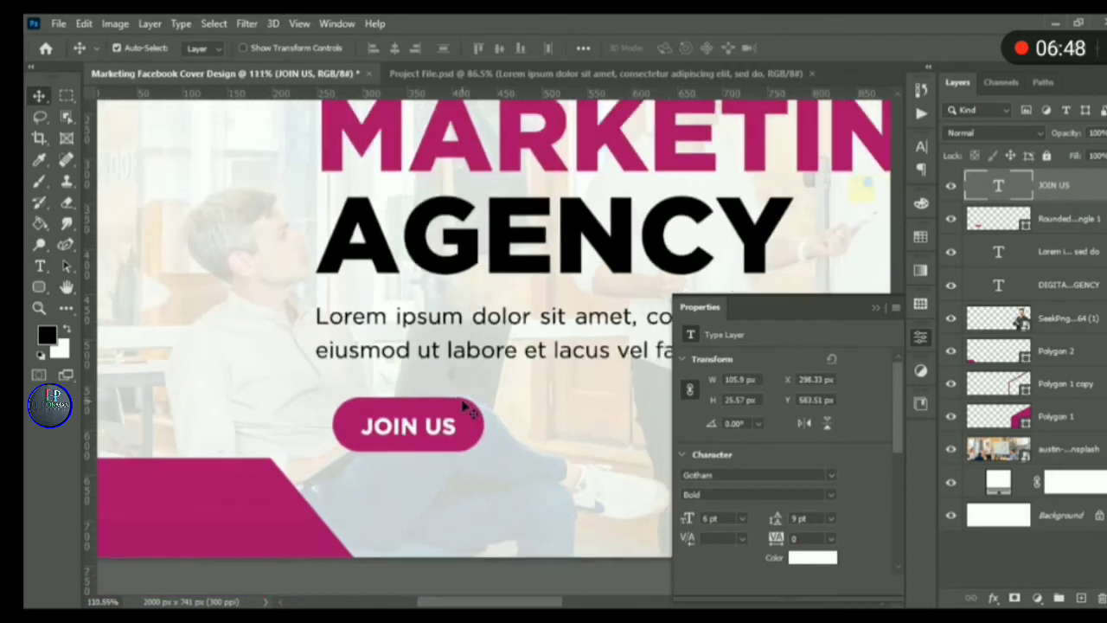
ctrl+click(1068, 219)
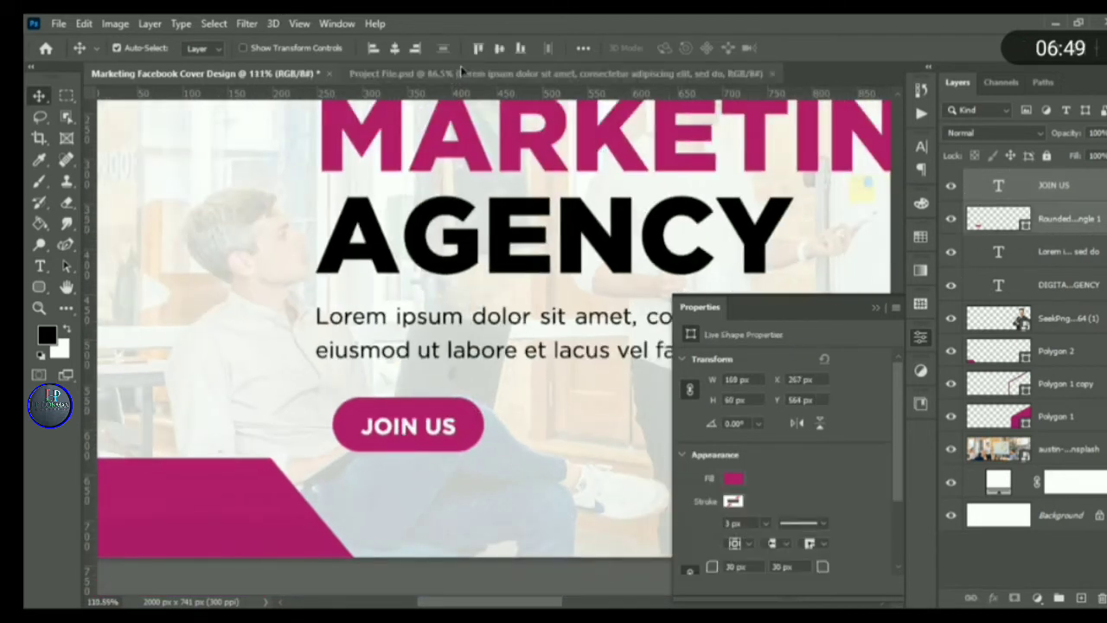
click(413, 48)
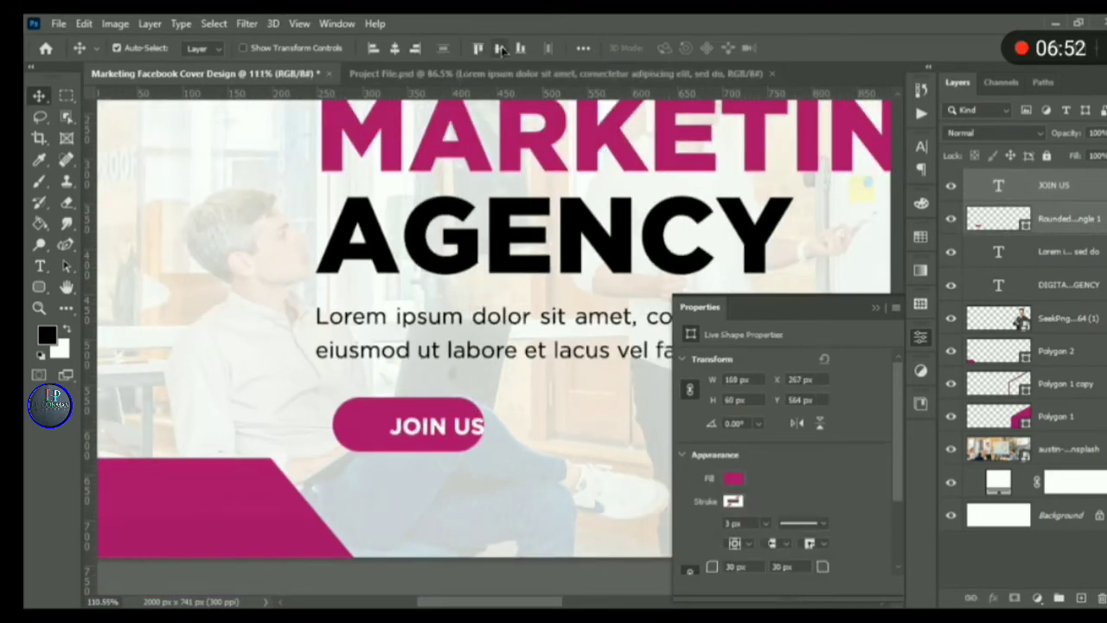
click(500, 49)
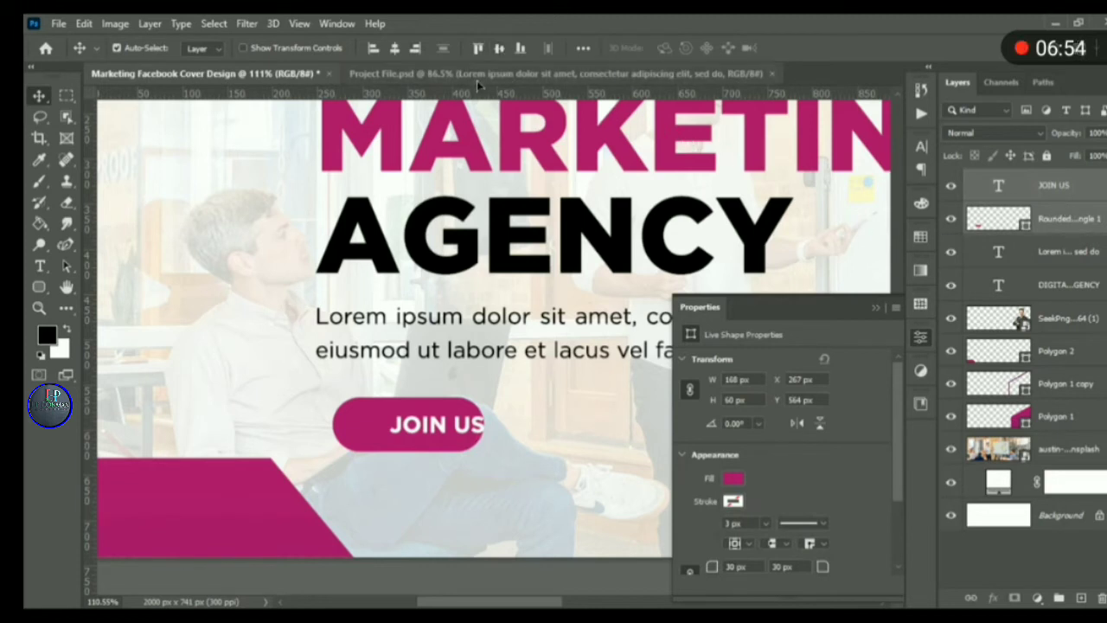
click(393, 48)
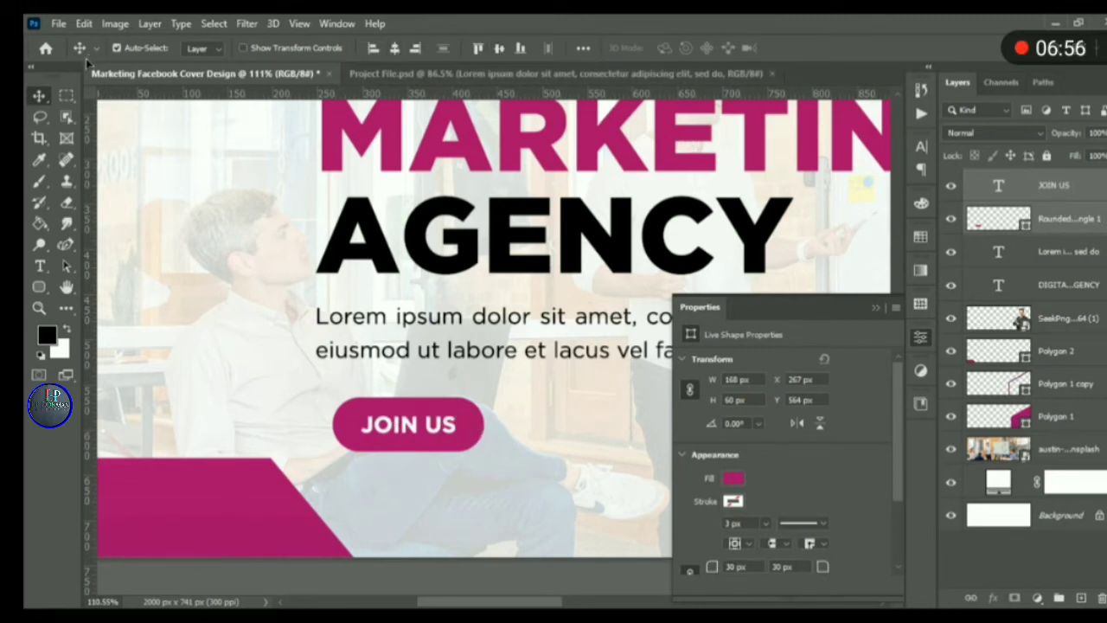
- Move the JOIN US label and its rounded rectangle together to line up with the paragraph's left edge
key(ctrl+t)
scroll(350, 421, up, 3)
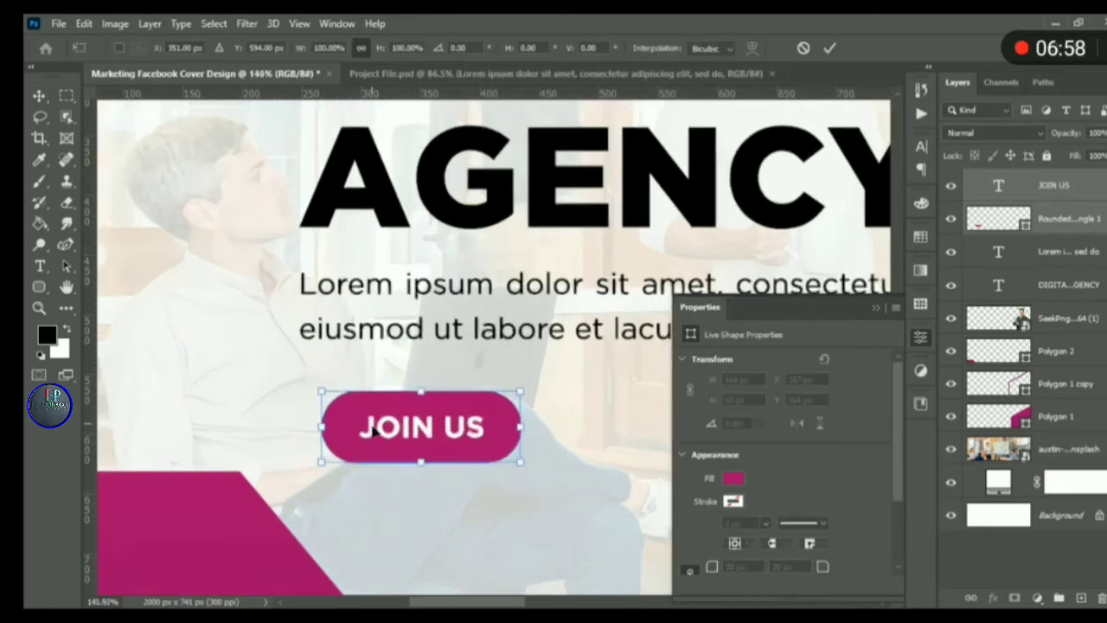
mouse_move(350, 424)
mouse_down()
mouse_move(340, 409)
mouse_move(343, 419)
mouse_up()
key(Return)
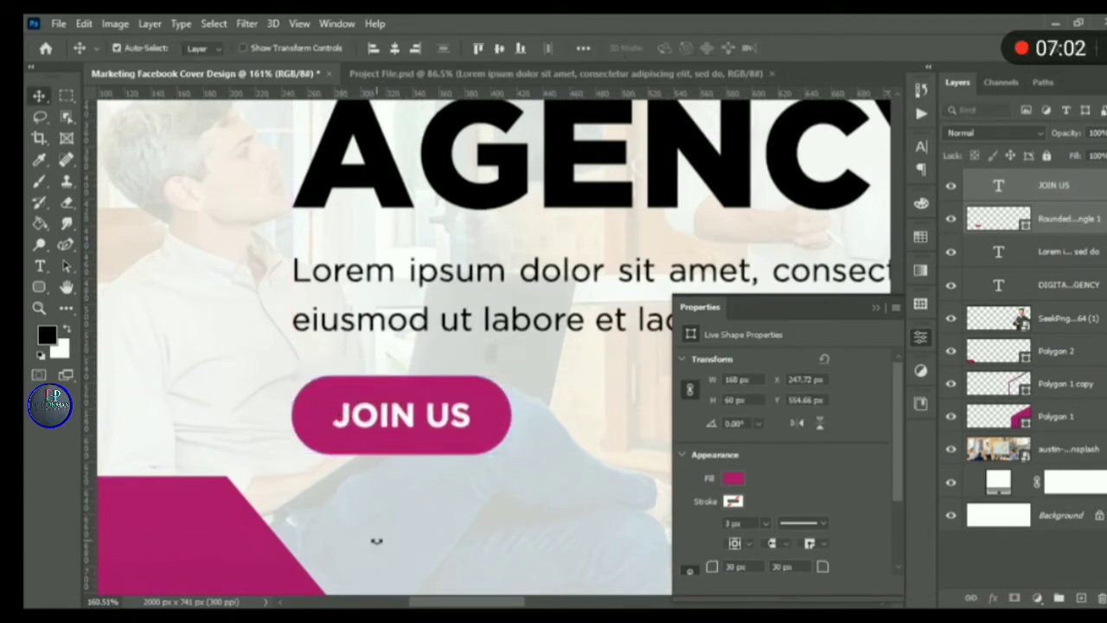
- Place the web and call groups from Project File.psd in a row below the JOIN US button, aligned with its left edge
scroll(570, 424, down, 5)
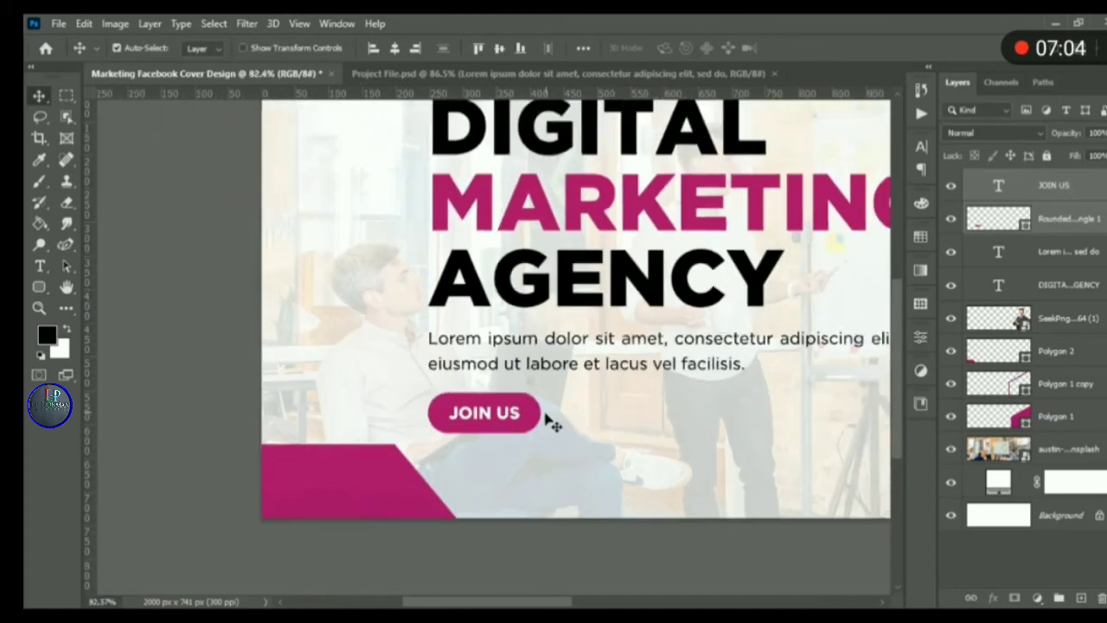
scroll(549, 420, up, 2)
scroll(536, 417, down, 1)
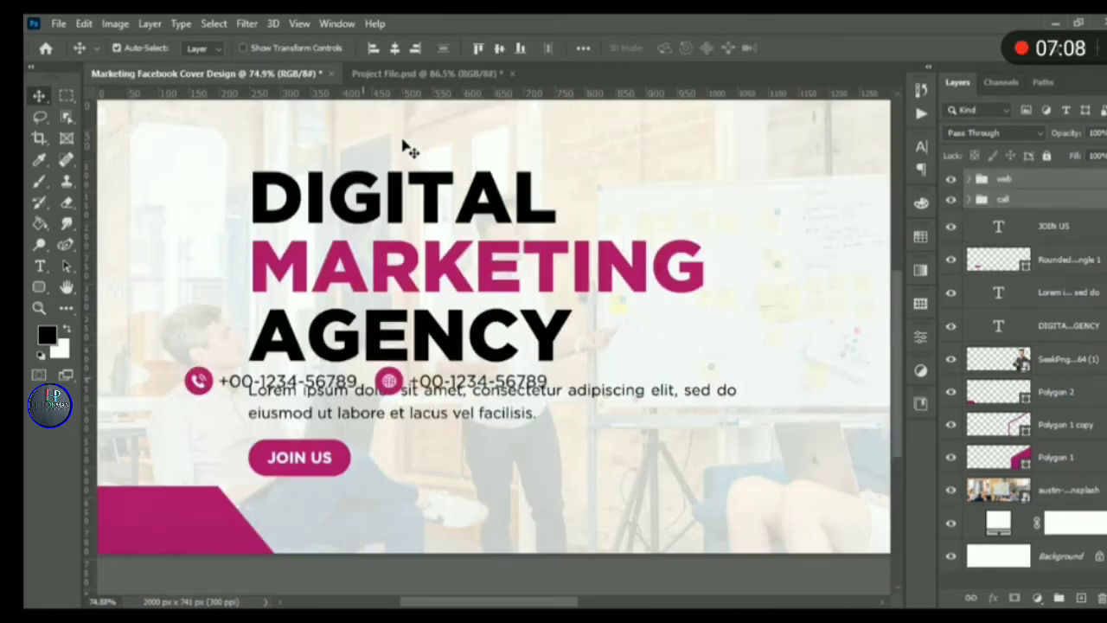
key(ctrl+t)
scroll(294, 399, up, 1)
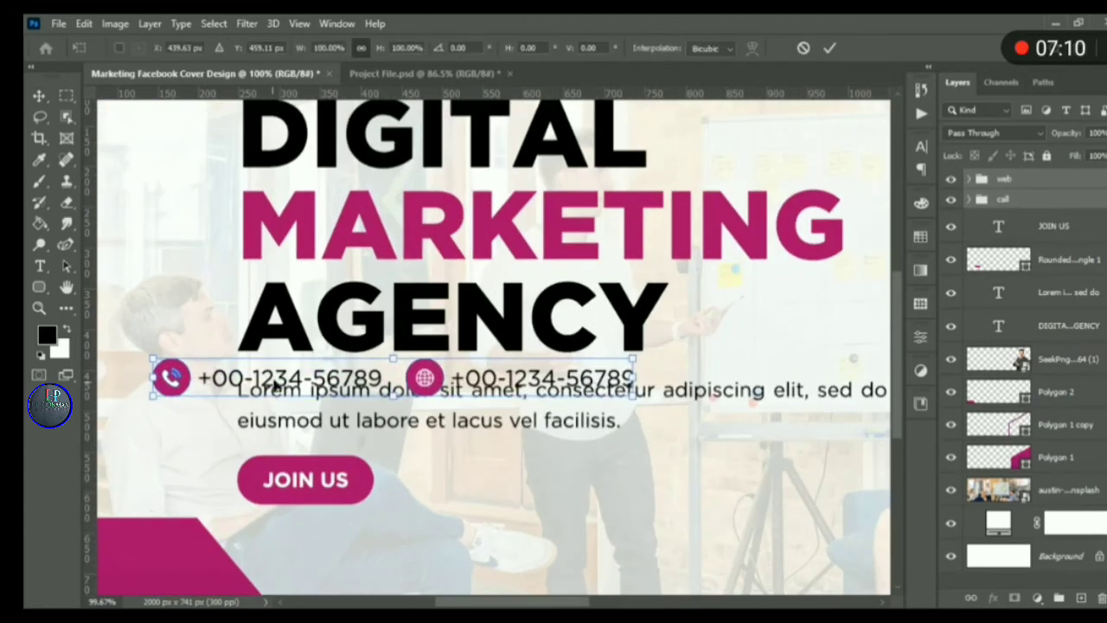
drag(294, 400, 365, 554)
key(Return)
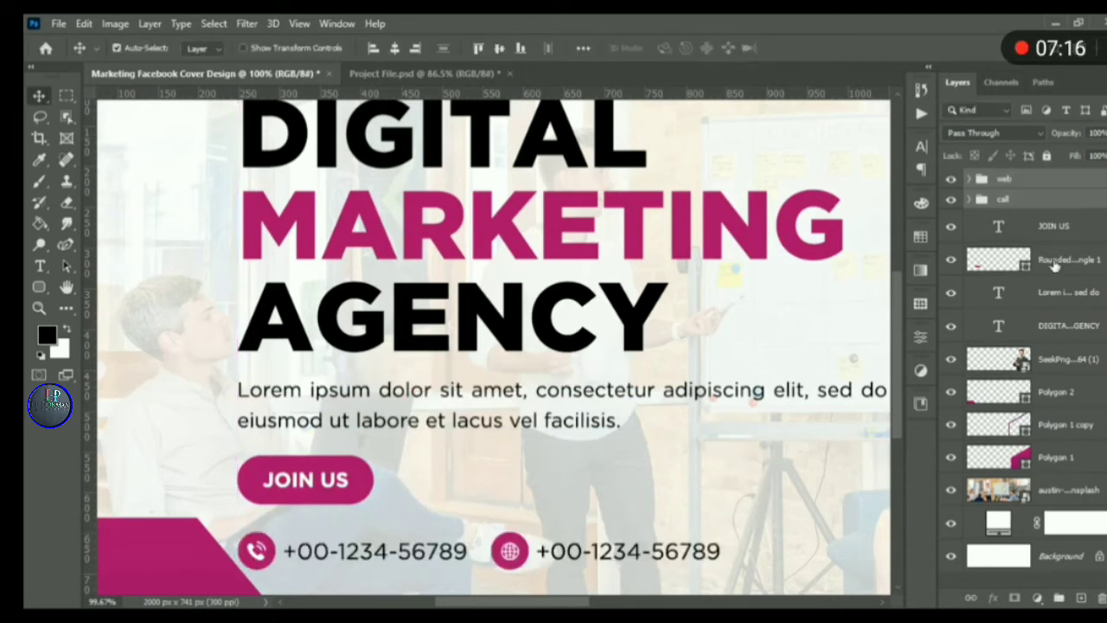
- Group the JOIN US label, its rounded rectangle, the paragraph and the heading, and name the group Text
click(1053, 228)
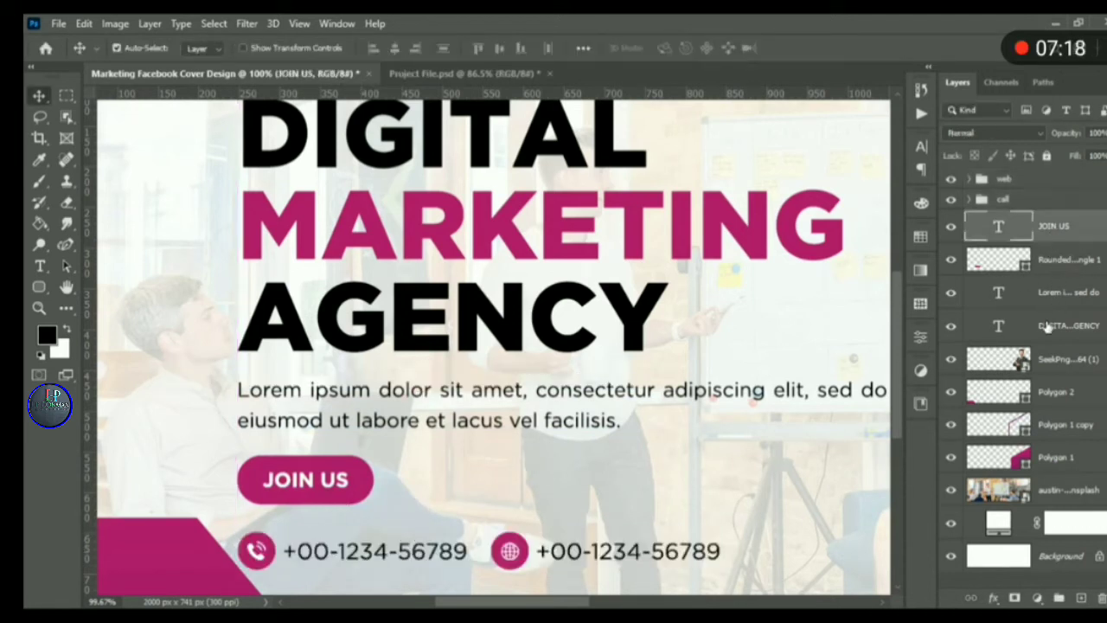
shift+click(1059, 332)
click(1058, 597)
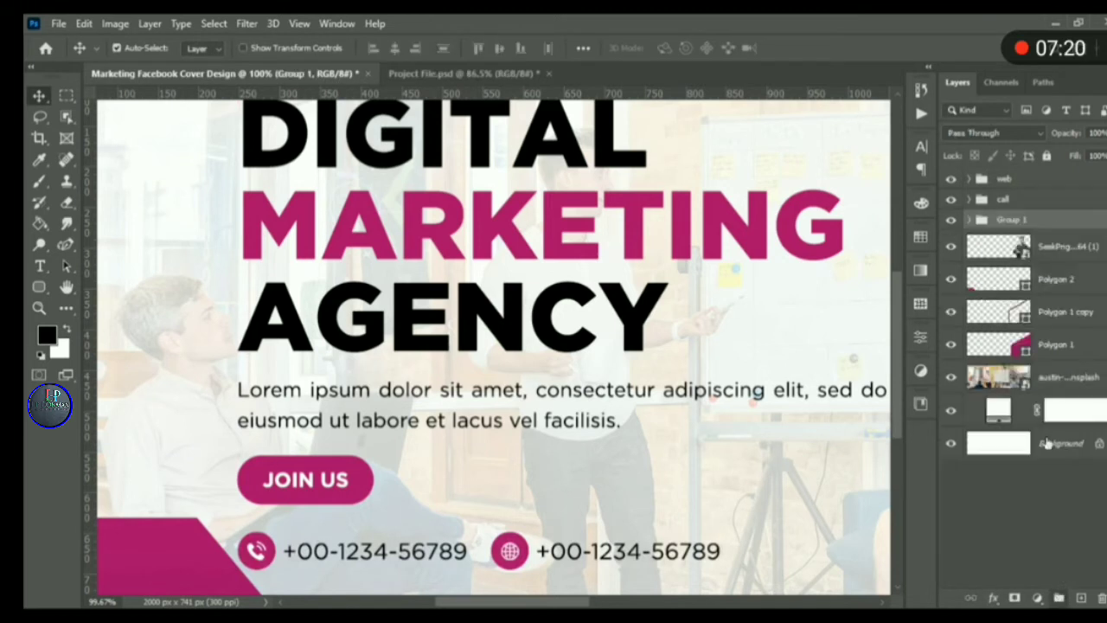
double_click(1030, 227)
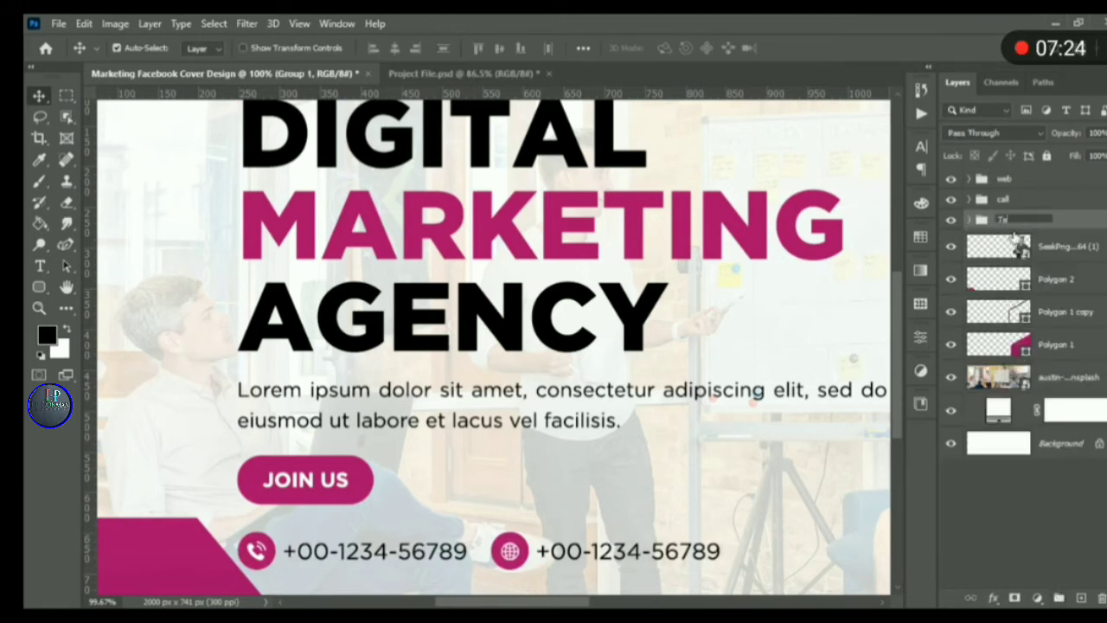
key(Return)
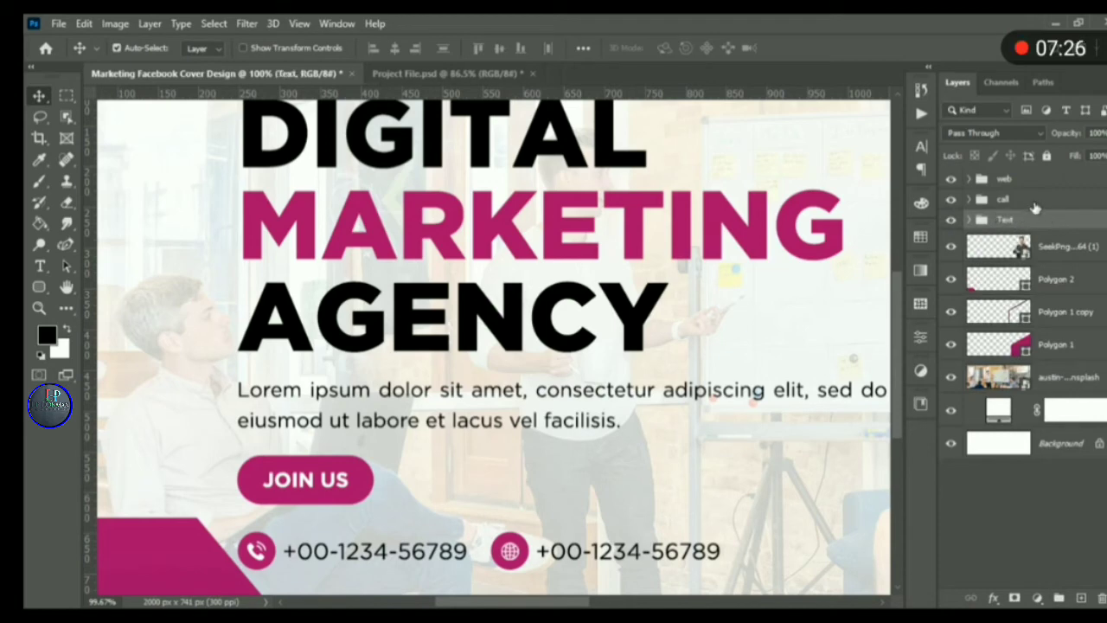
- Scale down the Text, call and web groups together, shift them slightly, and lower the small magenta polygon in the cover's bottom corner
shift+click(1012, 186)
key(ctrl+t)
key(ctrl+0)
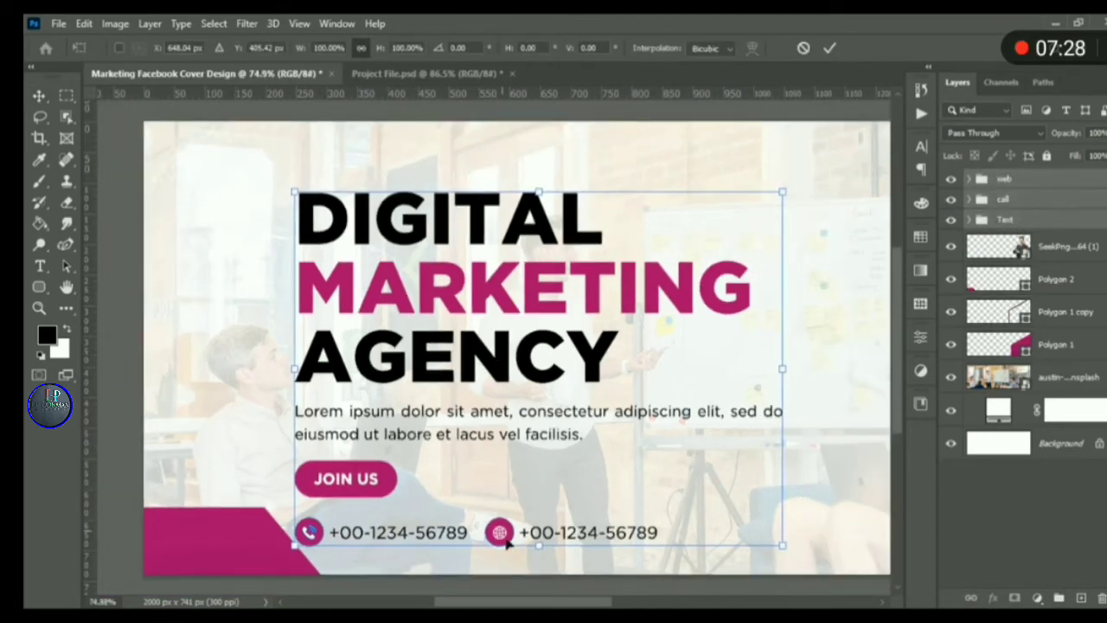
drag(538, 543, 538, 518)
mouse_move(544, 406)
mouse_down()
mouse_move(504, 371)
mouse_move(527, 404)
mouse_up()
key(Return)
key(ctrl+0)
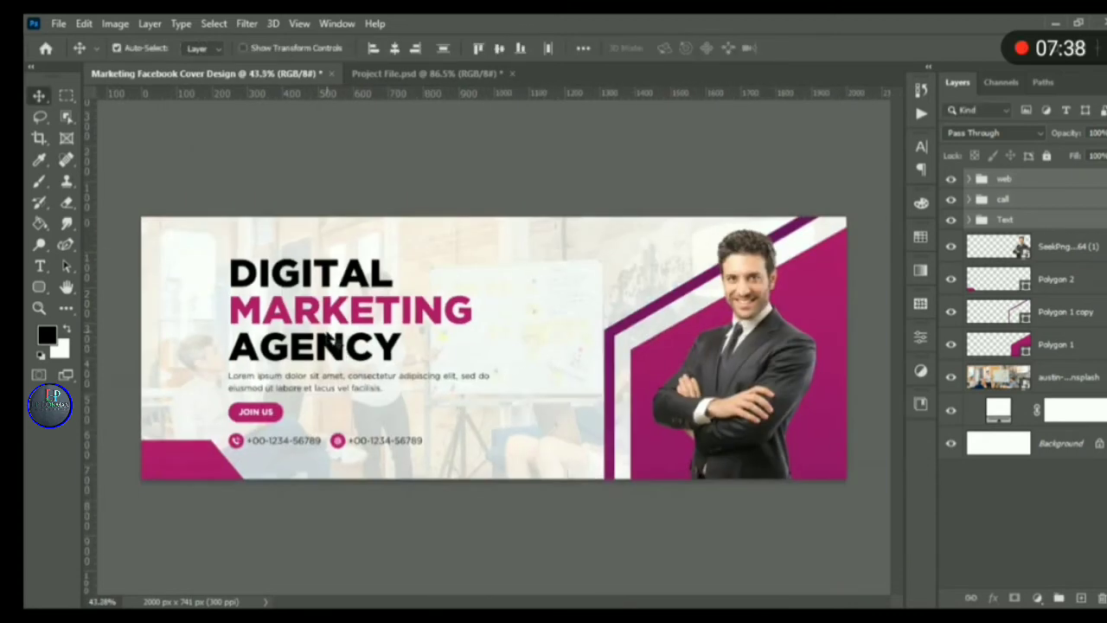
click(259, 463)
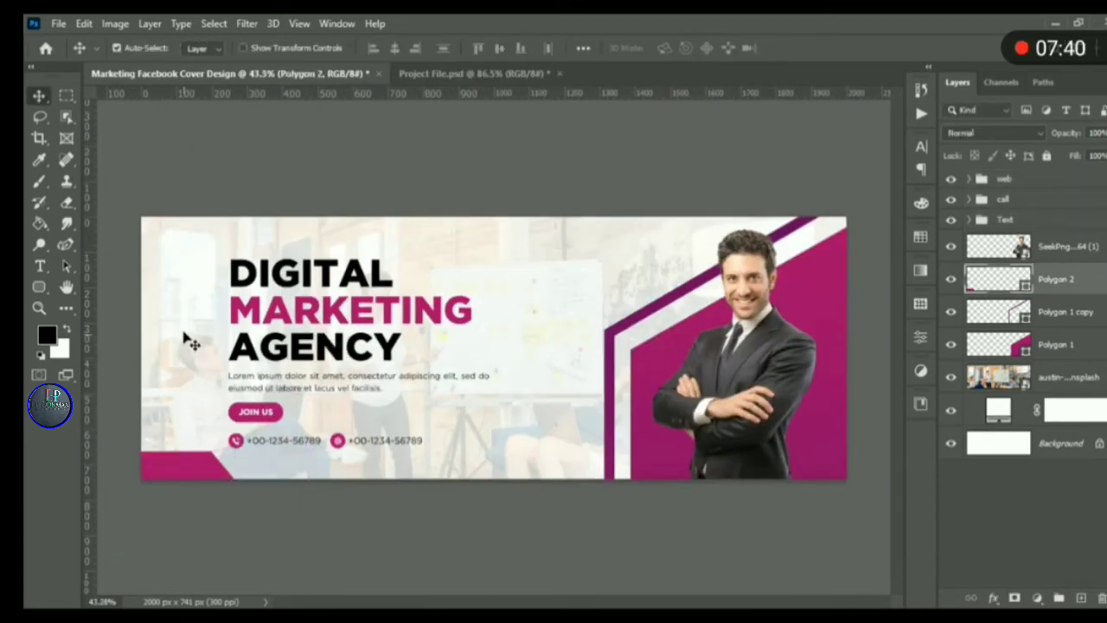
- Add a LOGO HERE text line beside the DIGITAL heading and color it magenta #a9076a
scroll(185, 338, up, 2)
scroll(185, 338, up, 2)
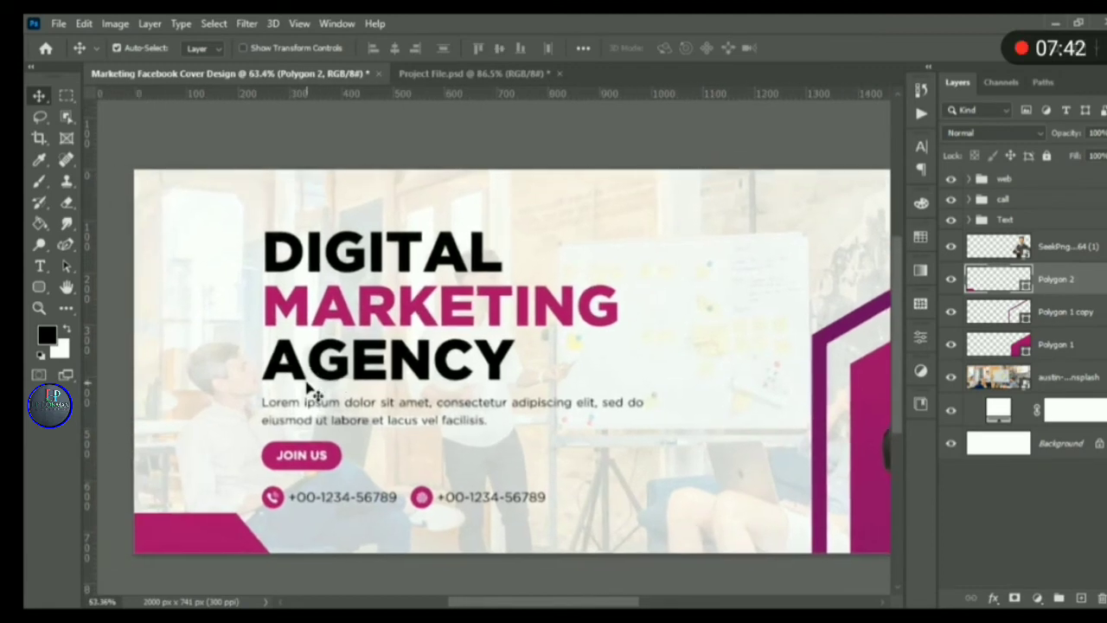
scroll(301, 383, up, 3)
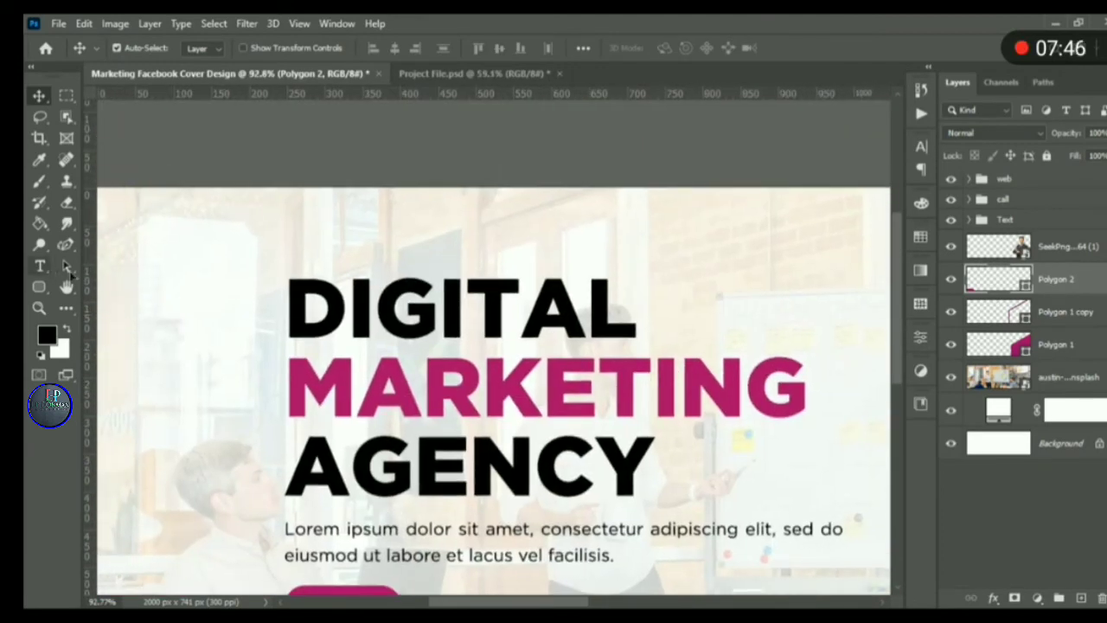
click(40, 266)
click(188, 286)
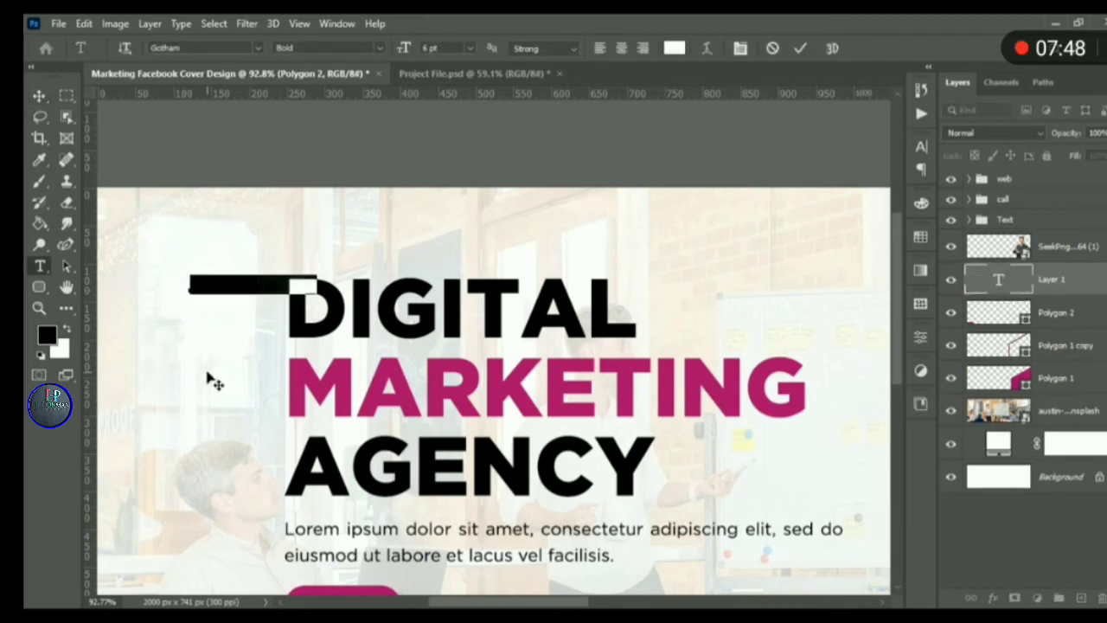
key(BackSpace)
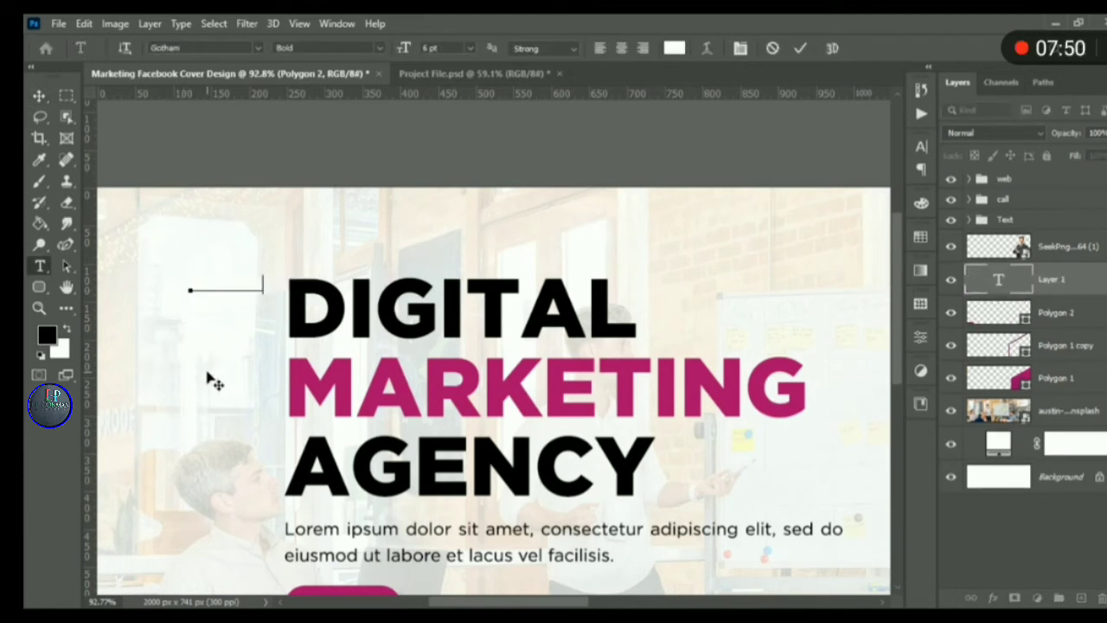
key(ctrl+a)
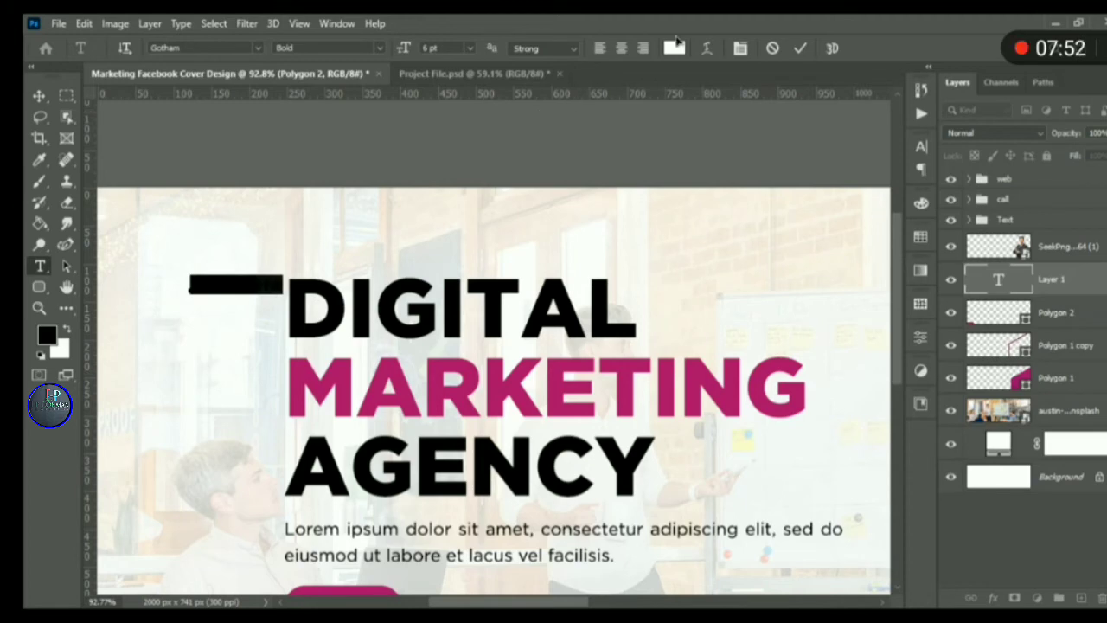
click(675, 47)
click(484, 365)
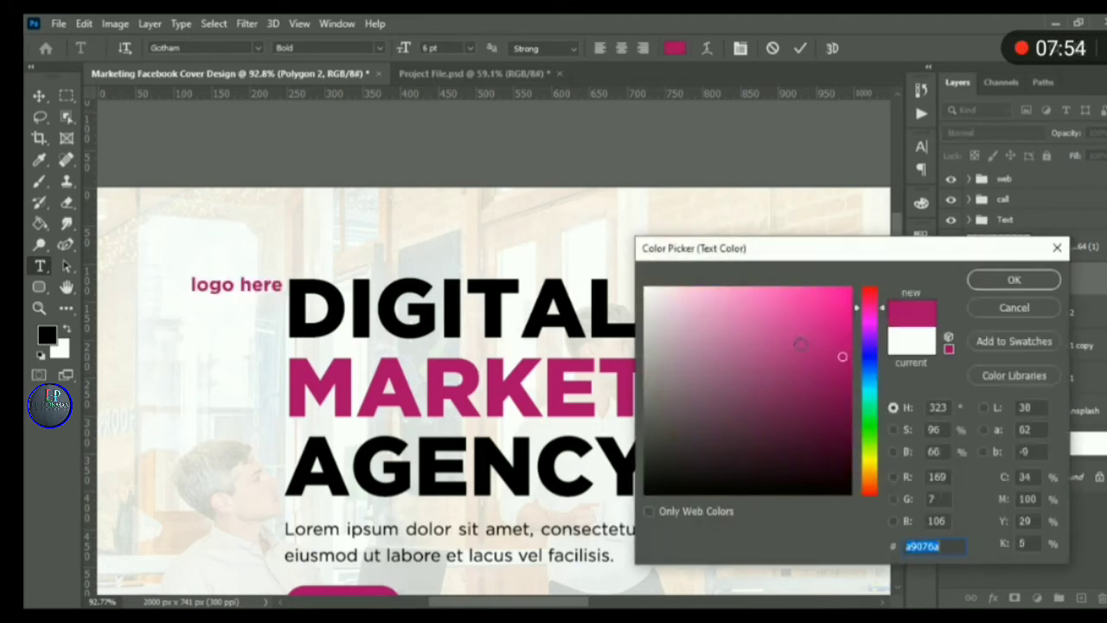
click(1010, 280)
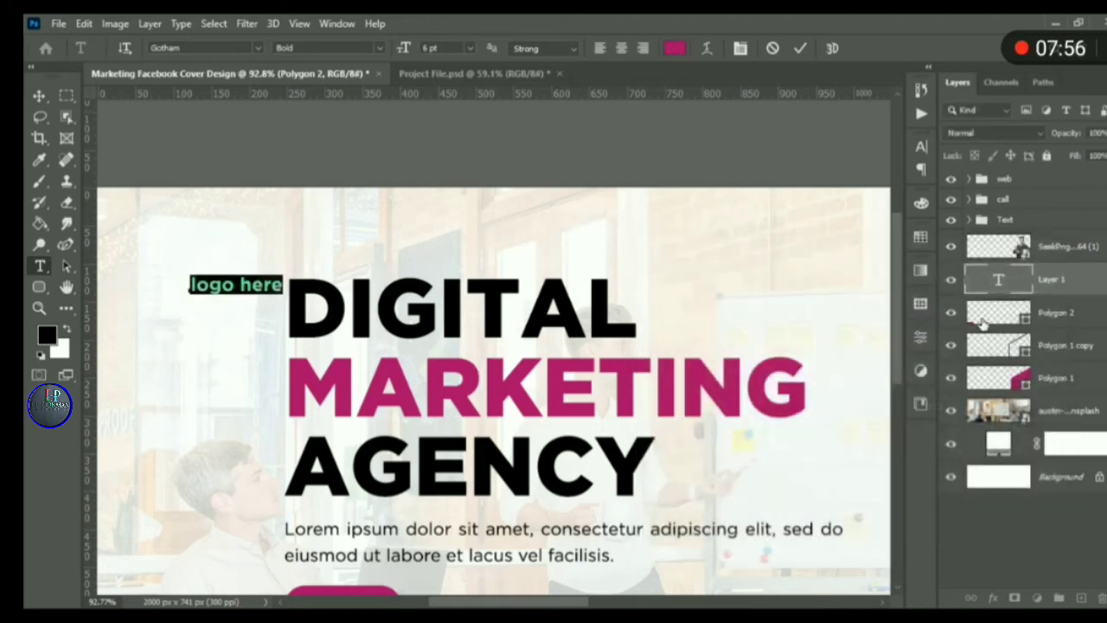
text(LOGO HERE)
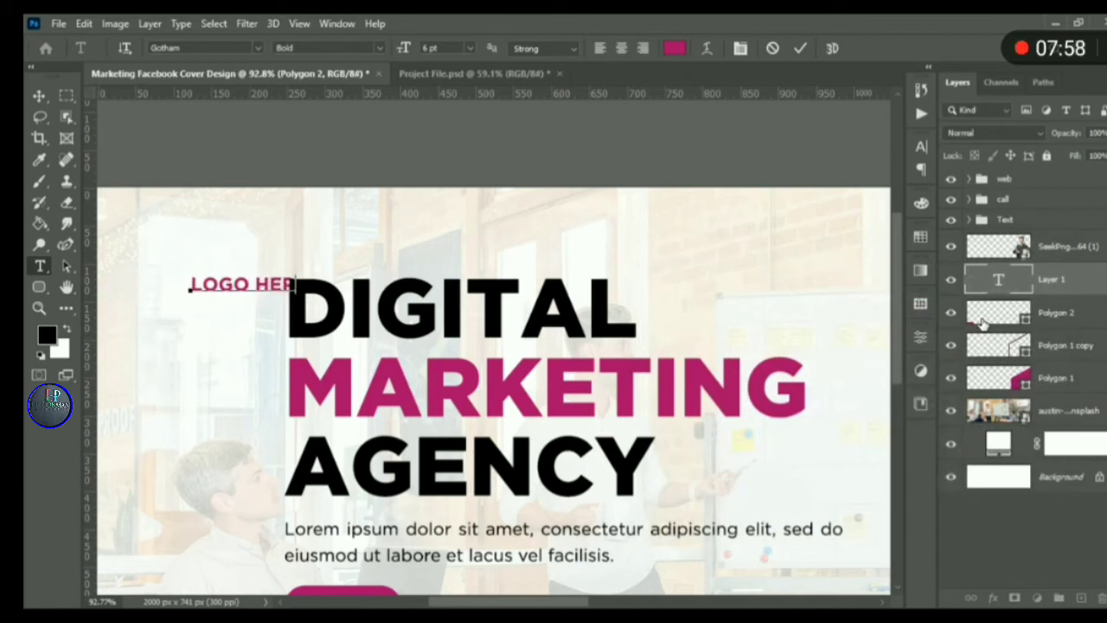
- Set LOGO HERE in the Gotham Medium style and place it above DIGITAL, aligned with the heading's left edge
key(ctrl+a)
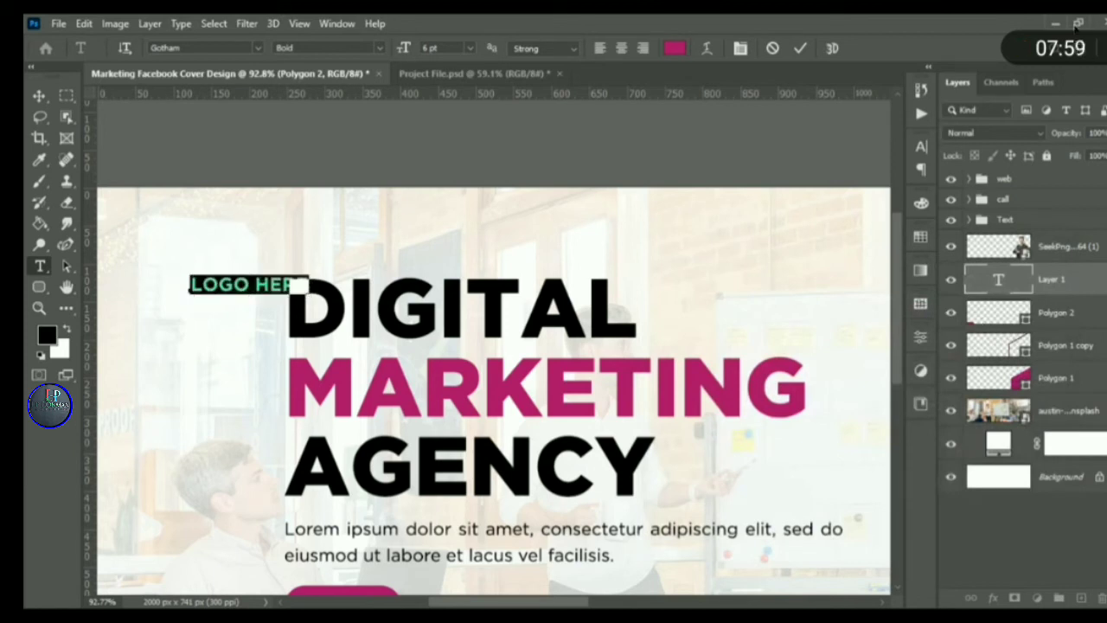
click(741, 49)
click(894, 174)
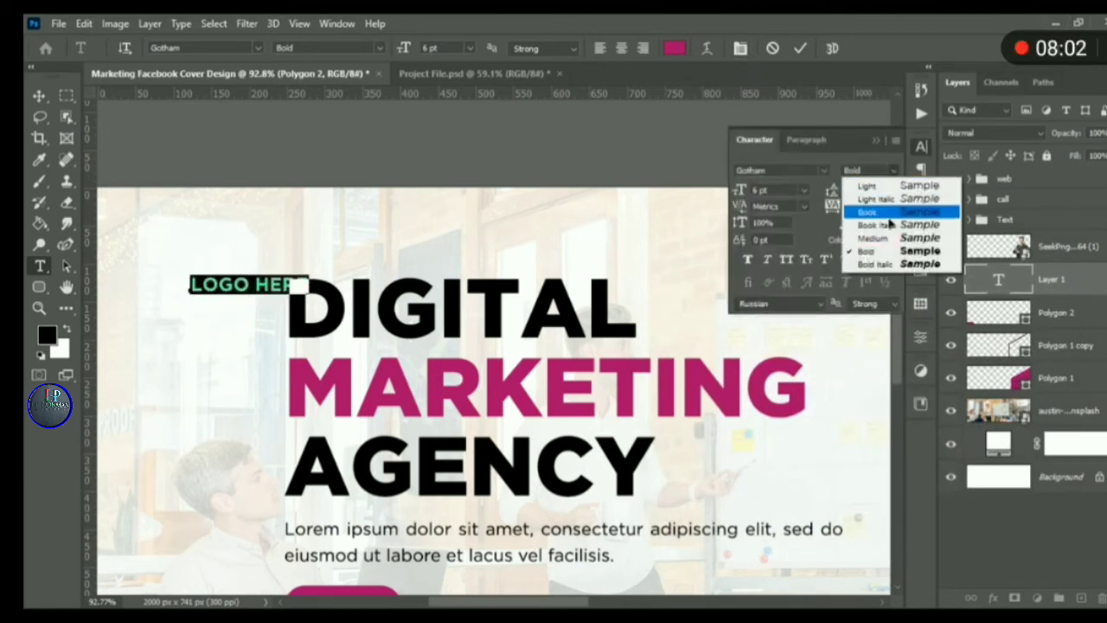
click(856, 235)
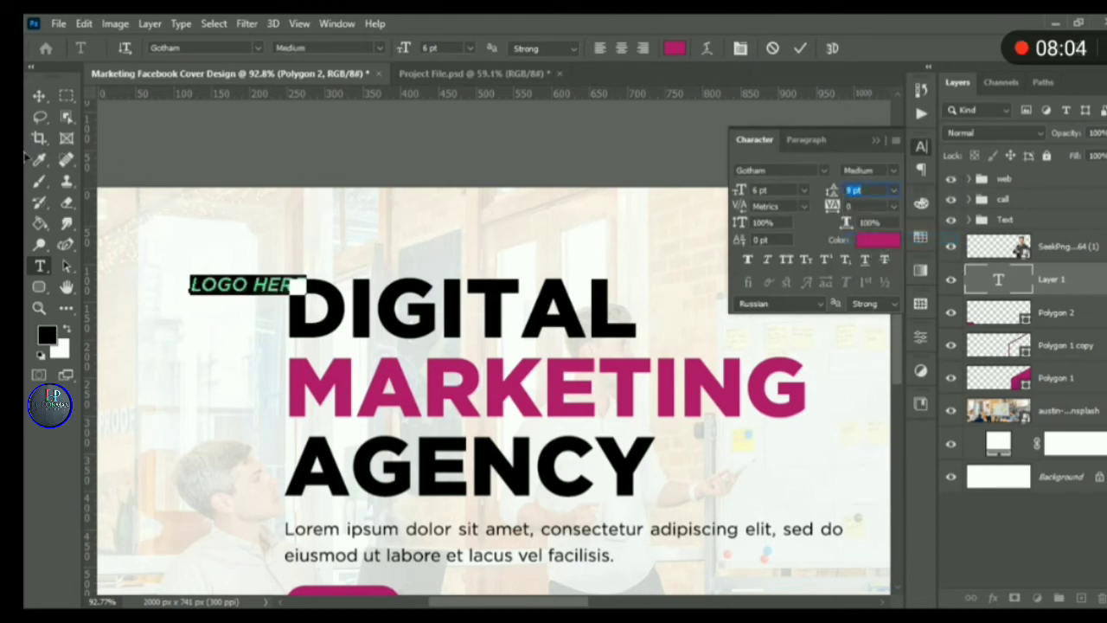
click(40, 95)
drag(264, 292, 350, 250)
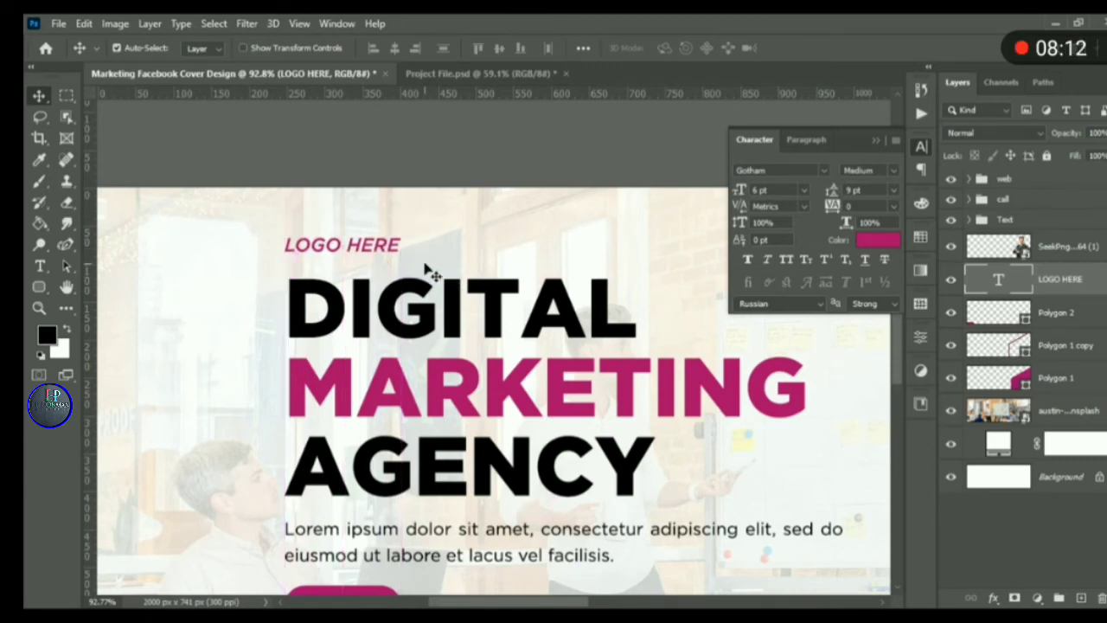
scroll(507, 317, down, 5)
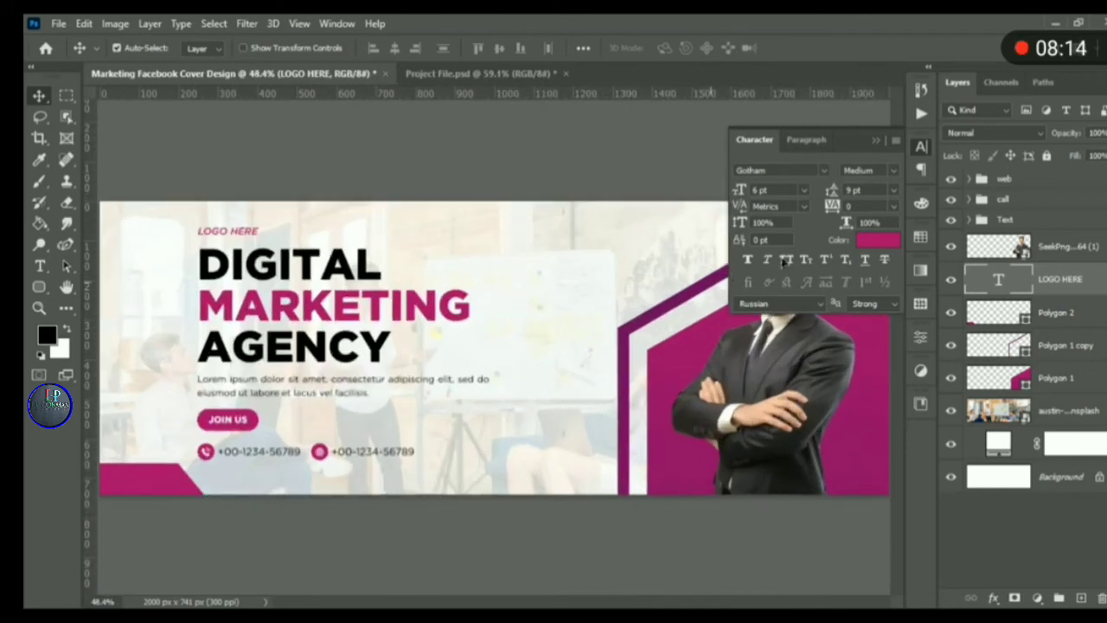
click(921, 147)
- Reorder LOGO HERE above the web group and nudge it with the Text, call and web groups slightly right and down
drag(1041, 275, 1036, 172)
scroll(512, 343, down, 3)
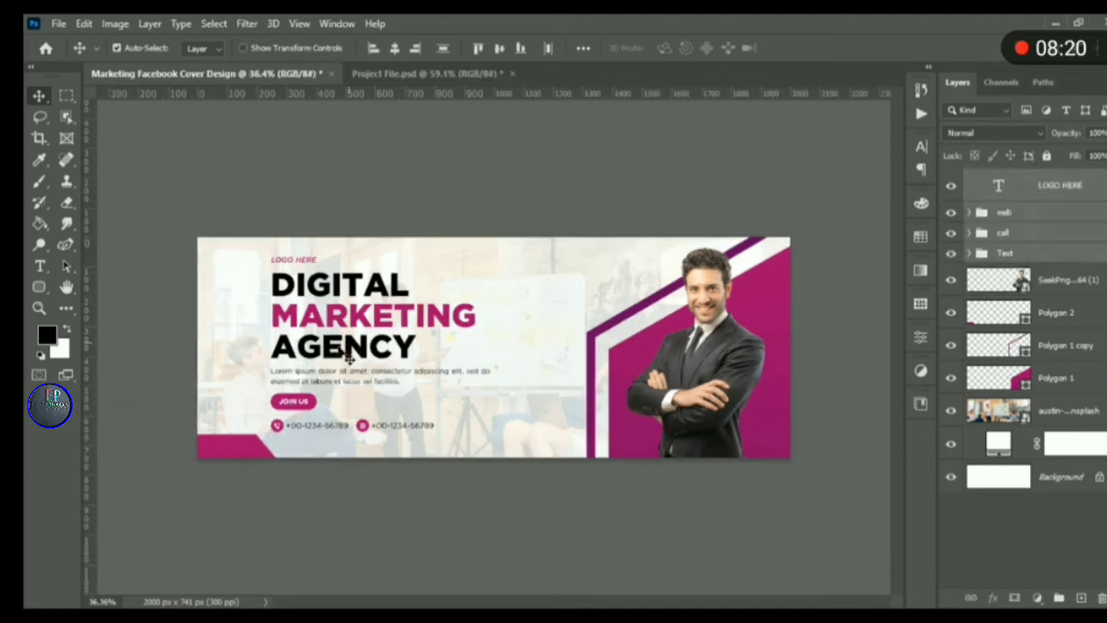
key(ctrl+t)
scroll(333, 349, up, 2)
drag(329, 347, 334, 353)
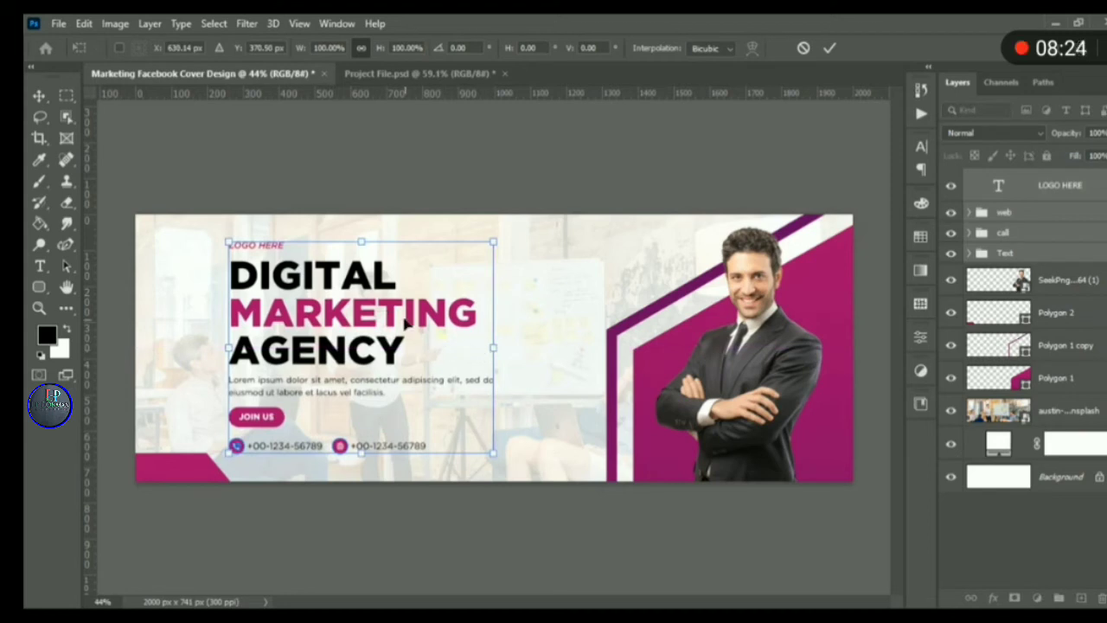
drag(407, 322, 406, 321)
key(Return)
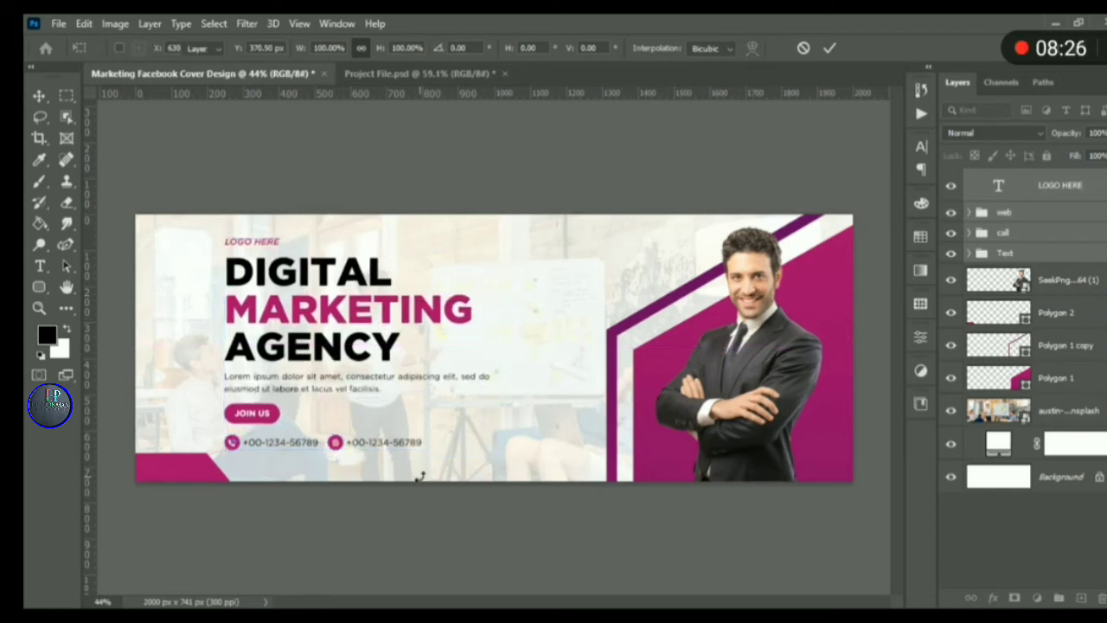
- Enlarge the call and web contact row slightly, keeping its left edge aligned with the JOIN US button
click(1022, 244)
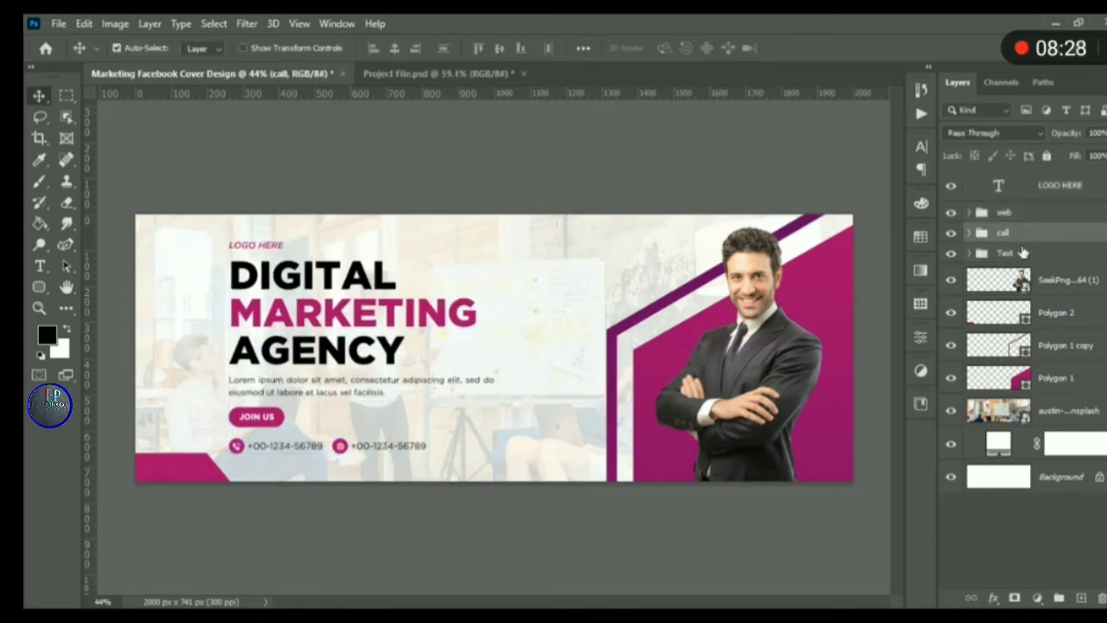
key(ctrl+t)
scroll(420, 447, up, 2)
drag(420, 447, 447, 447)
key(Return)
scroll(190, 420, down, 2)
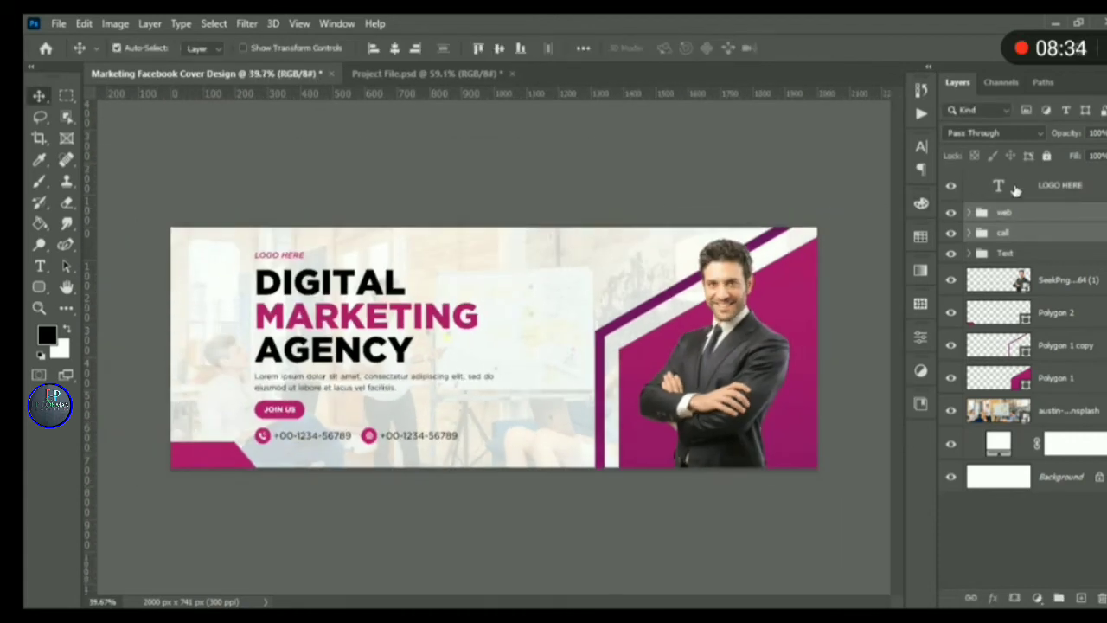
- Bring the dot grid from Project File.psd into the cover and place it left of the heading
click(272, 255)
scroll(218, 251, up, 5)
drag(299, 395, 459, 424)
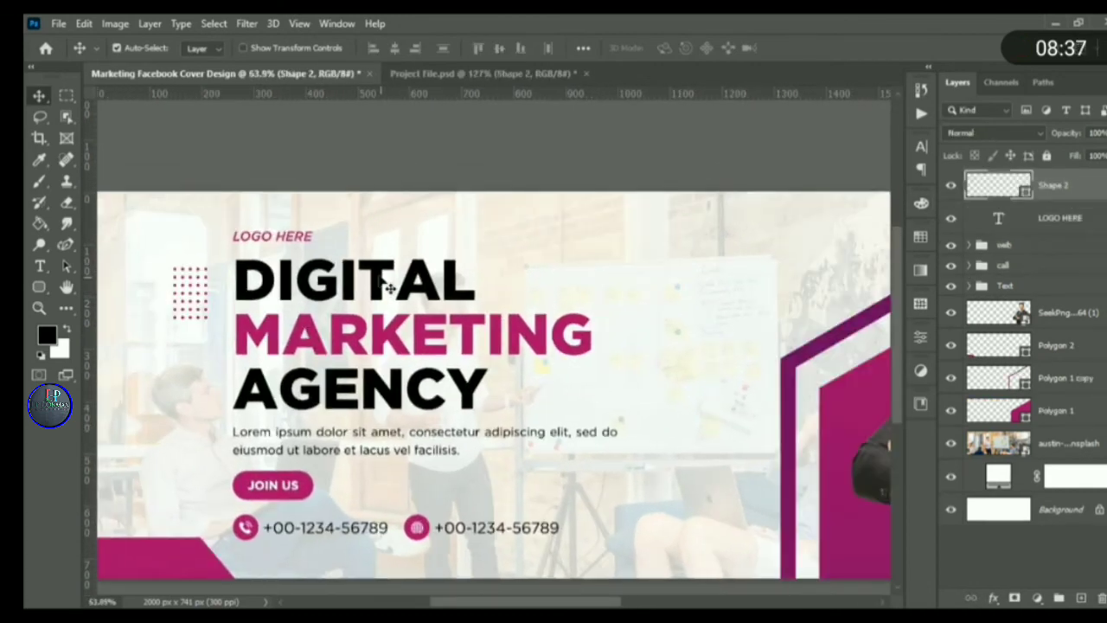
scroll(385, 288, up, 3)
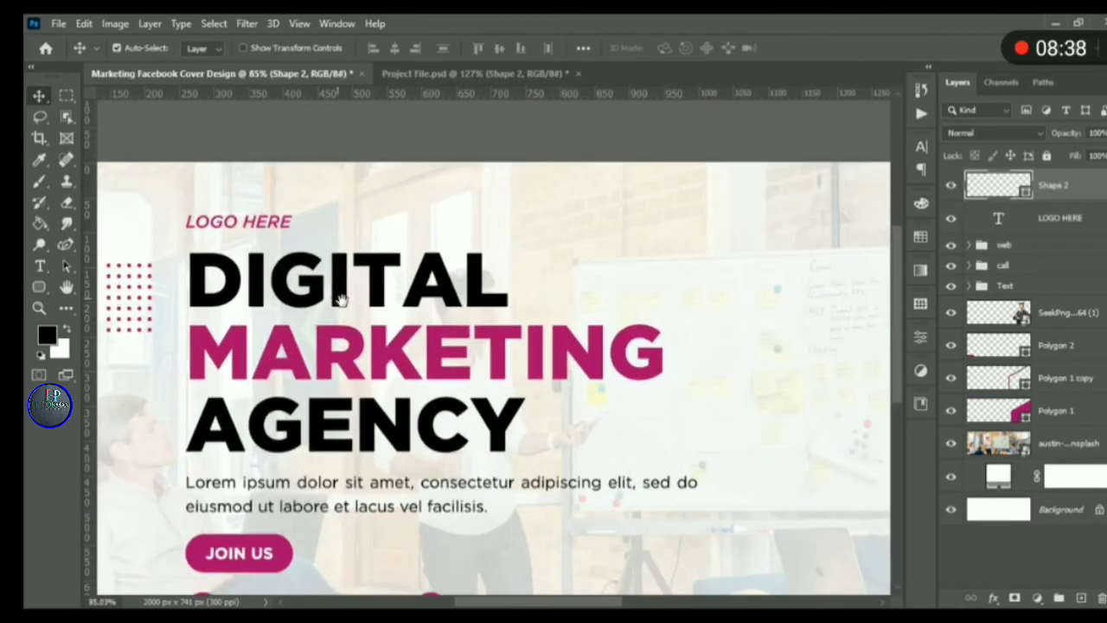
drag(333, 297, 597, 273)
scroll(441, 292, up, 1)
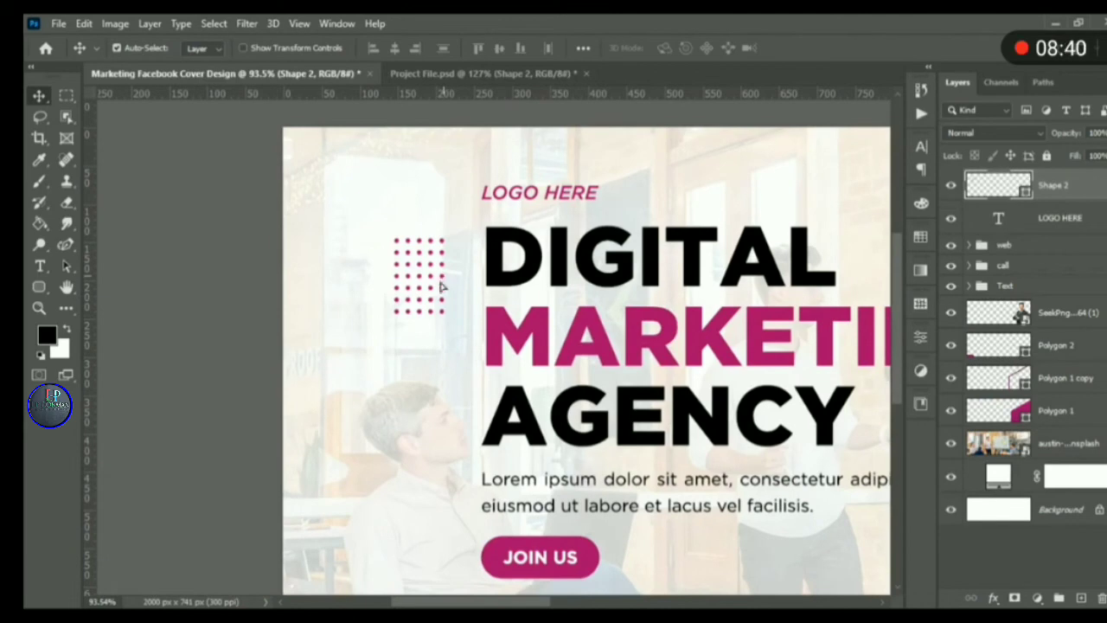
drag(441, 288, 306, 334)
scroll(452, 349, down, 2)
- Duplicate the dot grid, rotate the copy a quarter turn and place it between the heading and the purple stripe
right_click(1061, 200)
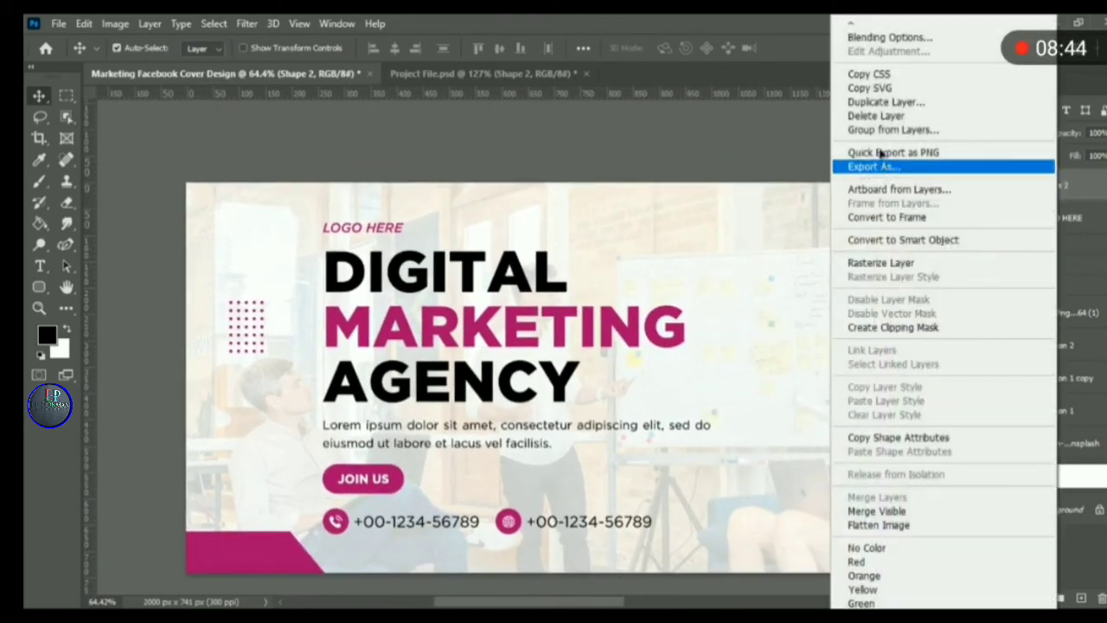
click(878, 101)
click(709, 173)
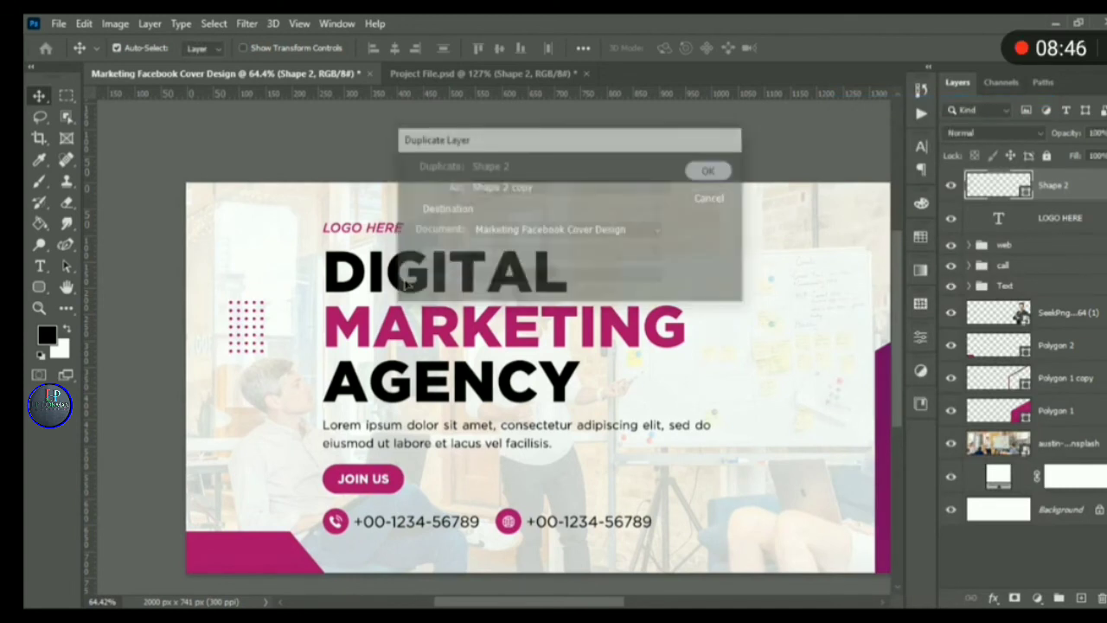
key(ctrl+t)
drag(273, 294, 851, 269)
key(Return)
key(ctrl+0)
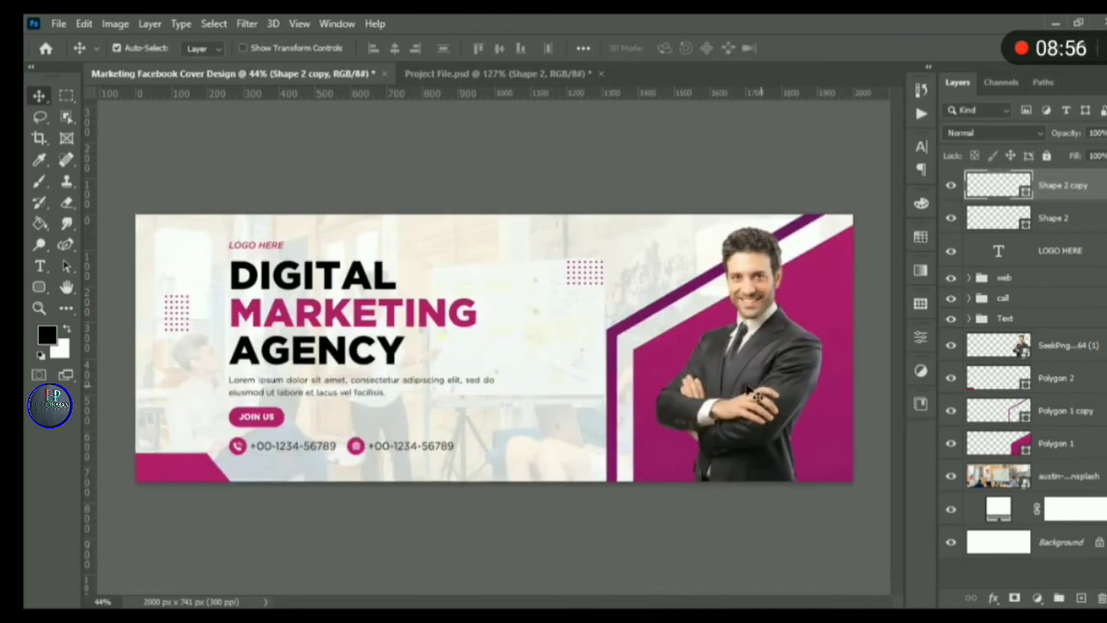
- Place the magenta ring from Project File.psd right of the paragraph and put a duplicate above the diagonal stripe near the businessman's head
scroll(415, 333, up, 1)
scroll(415, 344, down, 1)
scroll(393, 352, up, 1)
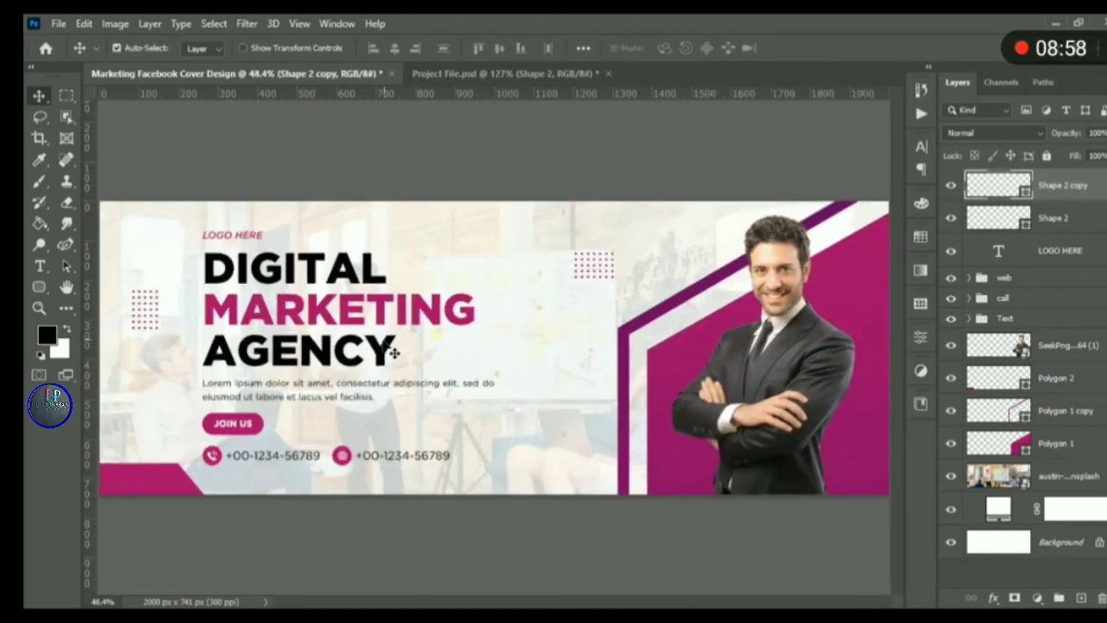
scroll(416, 348, up, 3)
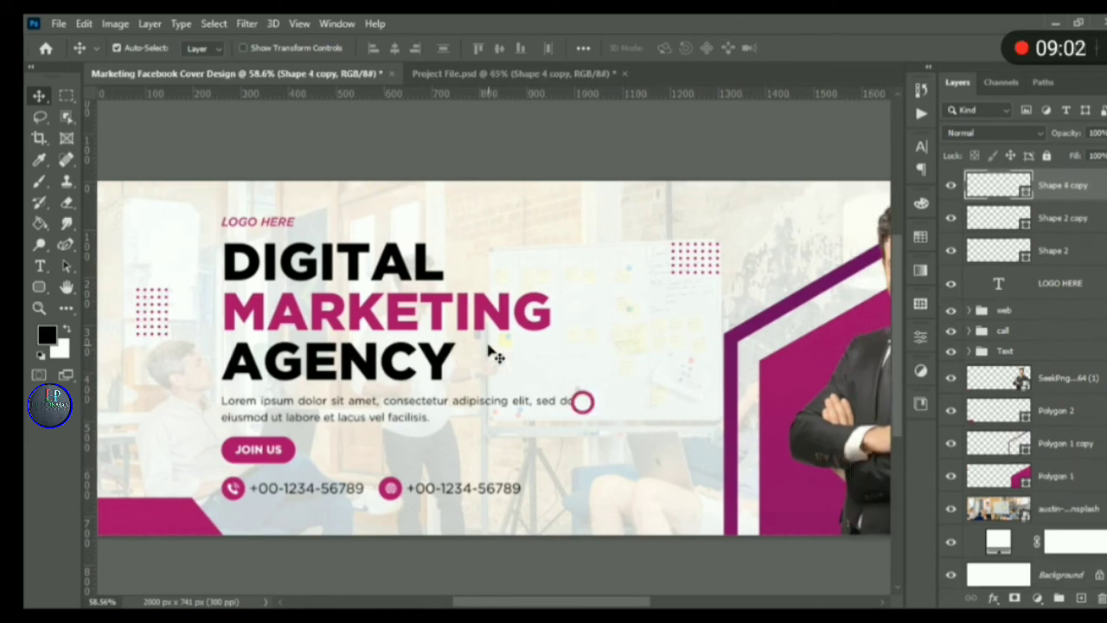
scroll(600, 418, up, 3)
drag(603, 414, 691, 441)
drag(691, 441, 566, 252)
scroll(420, 439, down, 3)
scroll(449, 309, down, 2)
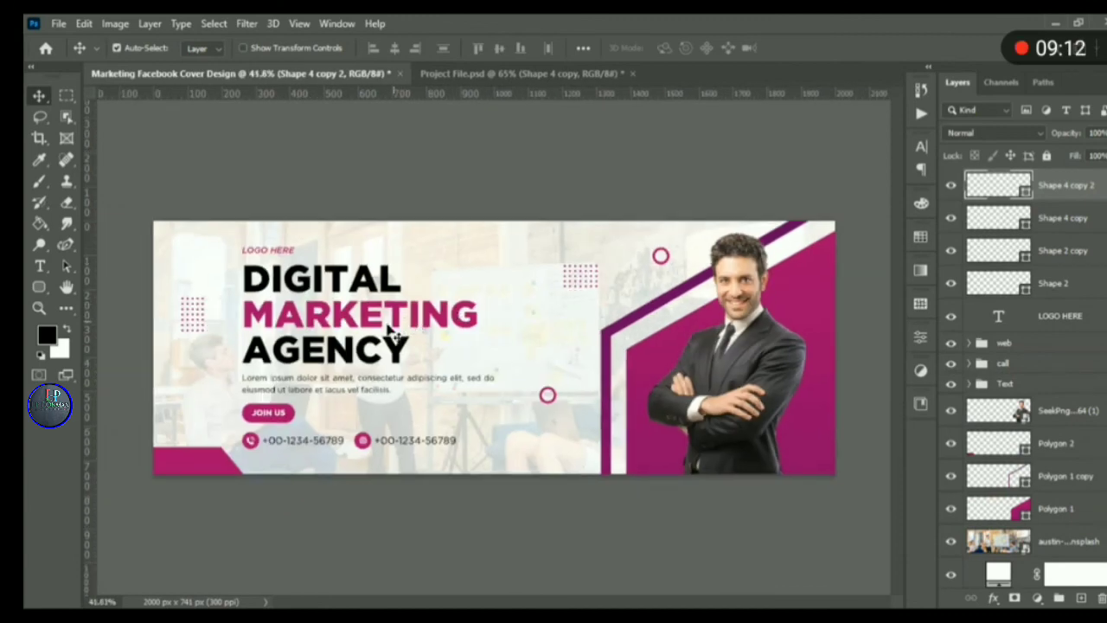
- Add the wavy-line shape from Project File.psd and position it directly to the right of AGENCY
scroll(390, 331, up, 1)
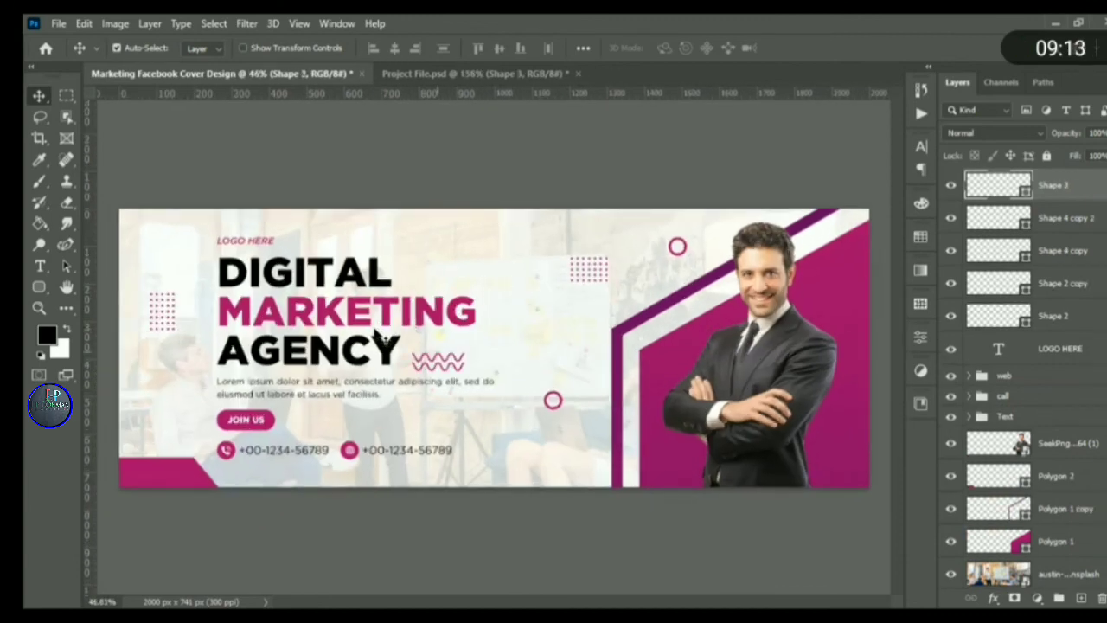
scroll(449, 373, up, 12)
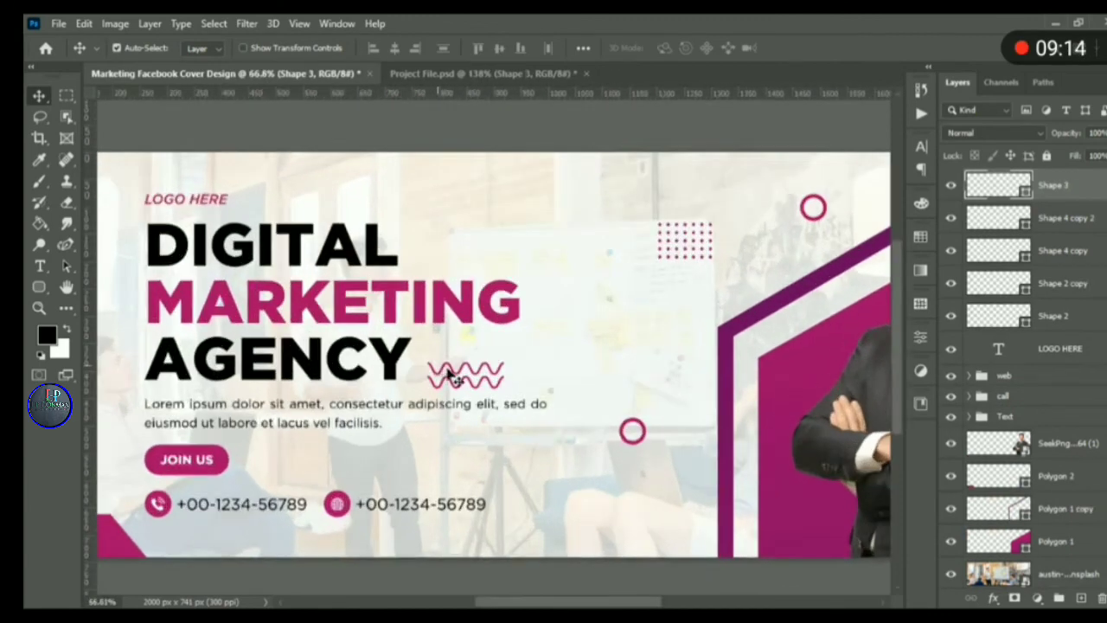
mouse_move(462, 405)
mouse_down()
mouse_move(436, 379)
mouse_move(430, 387)
mouse_move(422, 370)
mouse_move(450, 373)
mouse_move(437, 371)
mouse_up()
key(ctrl+0)
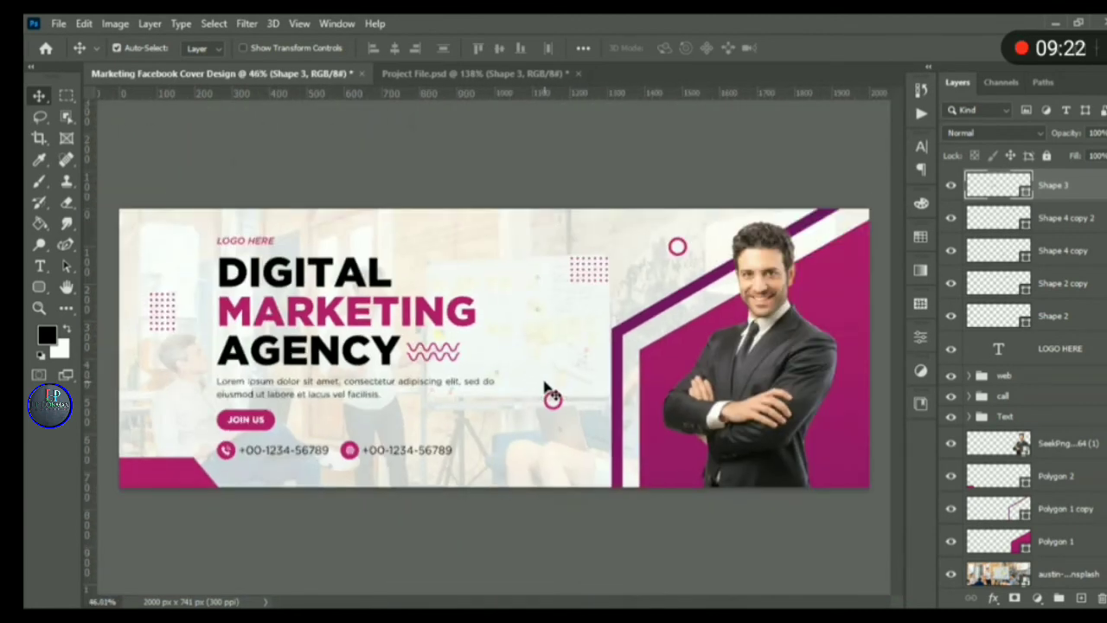
- Group the wavy lines, both rings and both dot grids into one layer group
scroll(545, 386, down, 1)
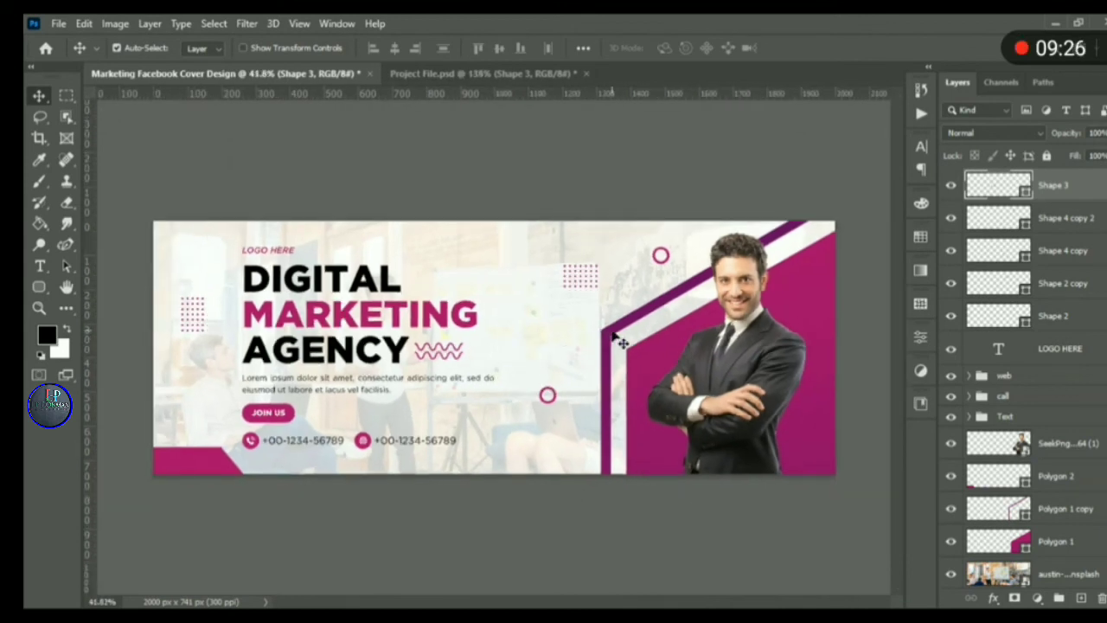
shift+click(1044, 321)
key(ctrl+g)
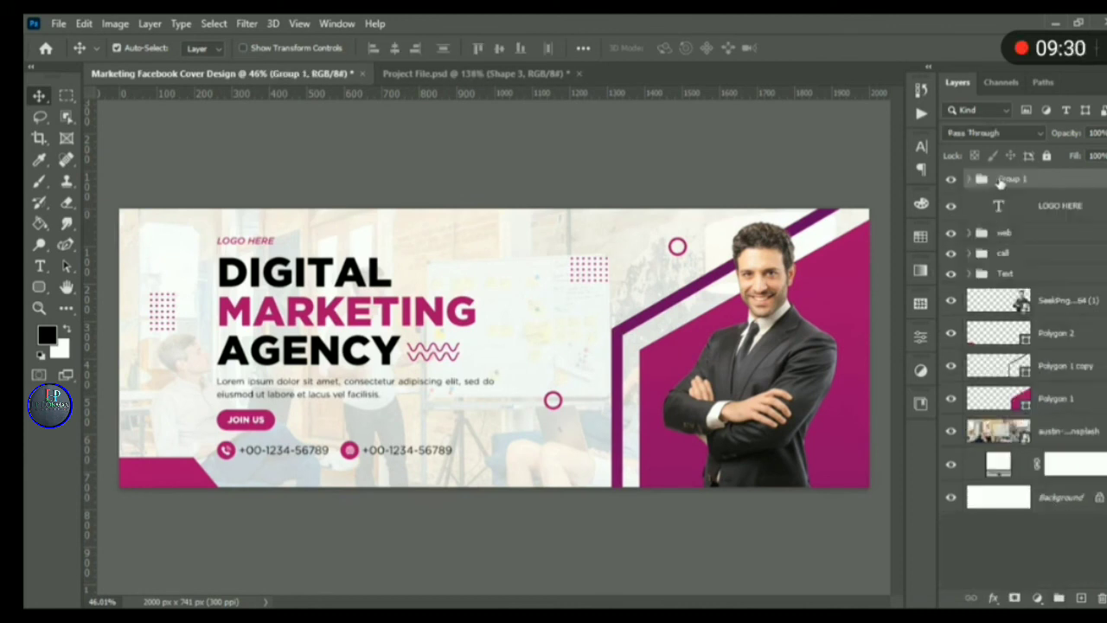
- Rename the decorative shapes group to Shape and move the LOGO HERE text layer into the Text group
double_click(1001, 179)
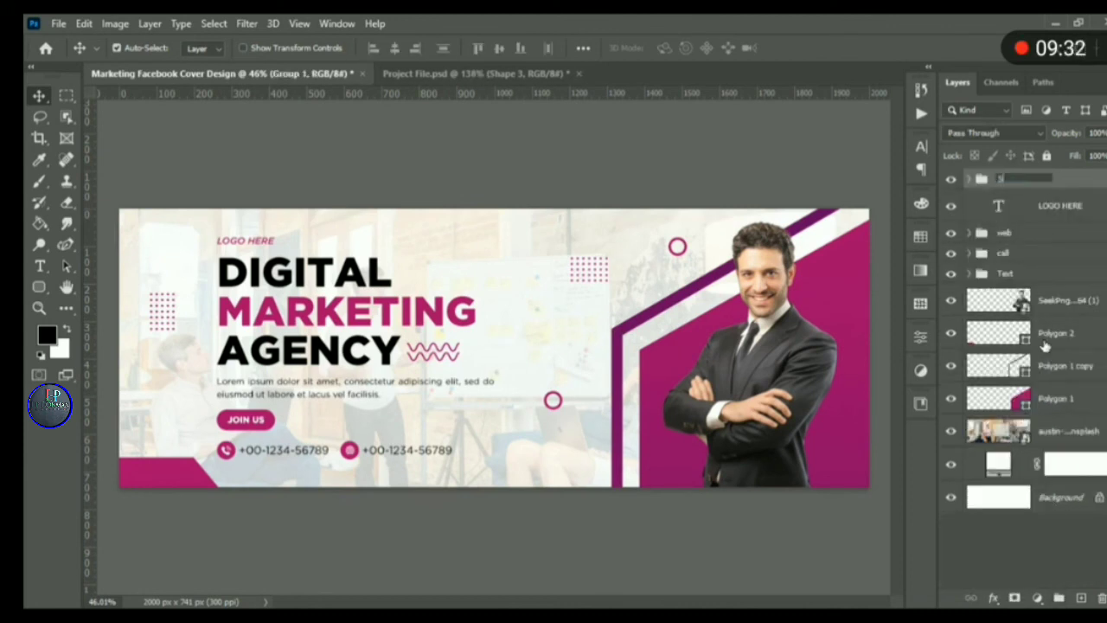
text(Shape)
key(Return)
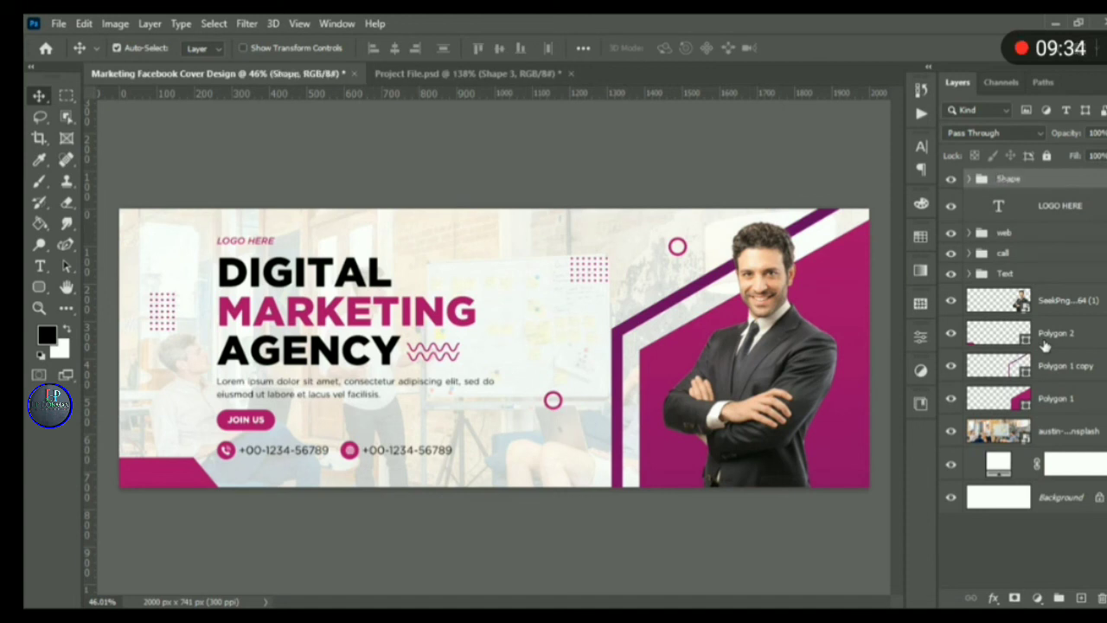
drag(1051, 215, 1039, 276)
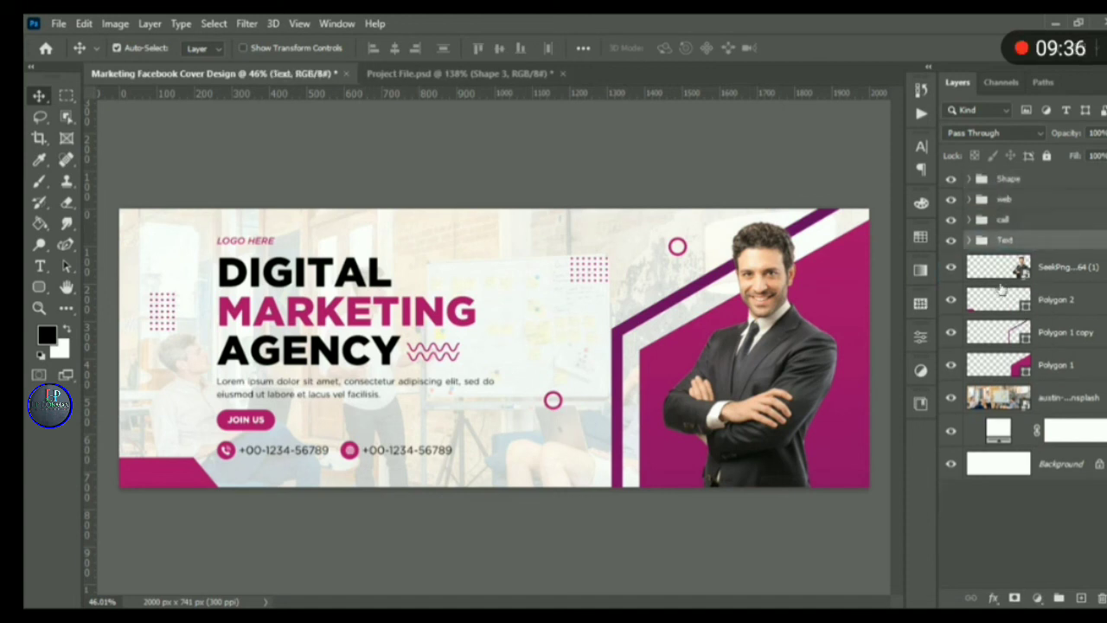
- Group the businessman, the three polygons, the office photo and the white fill layer, and name the group Design
click(1007, 267)
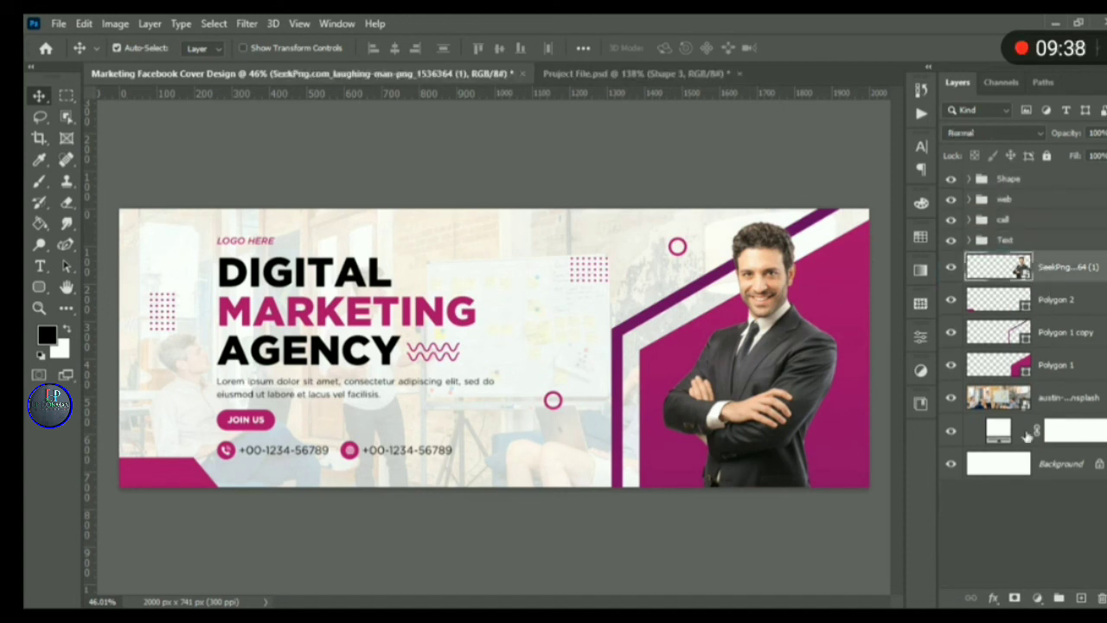
click(1050, 516)
click(1059, 597)
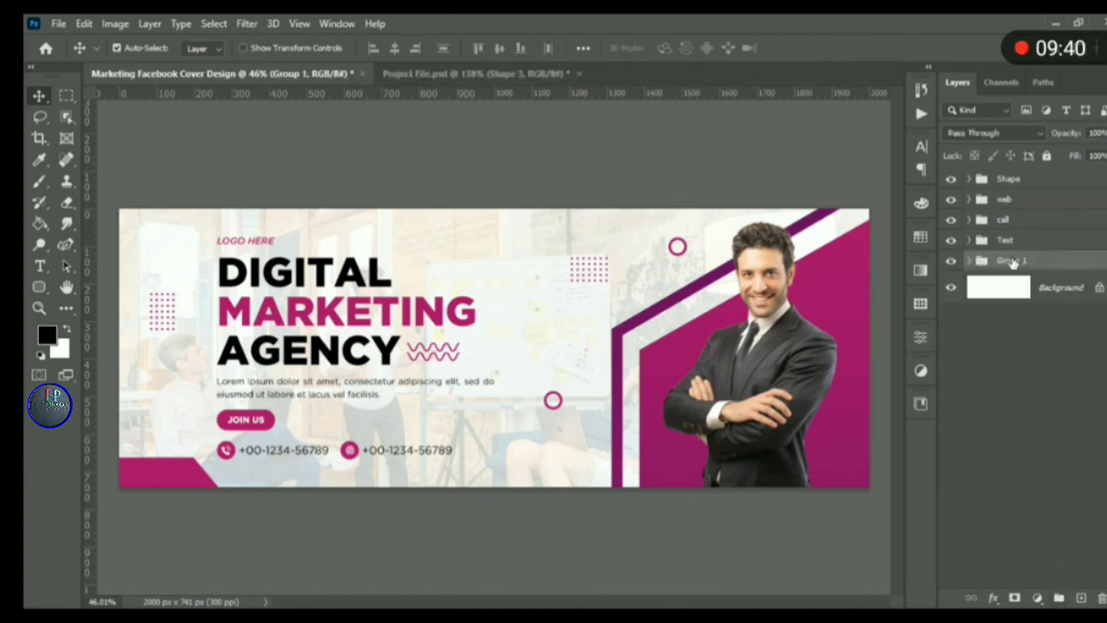
double_click(1011, 261)
text(Design)
key(Return)
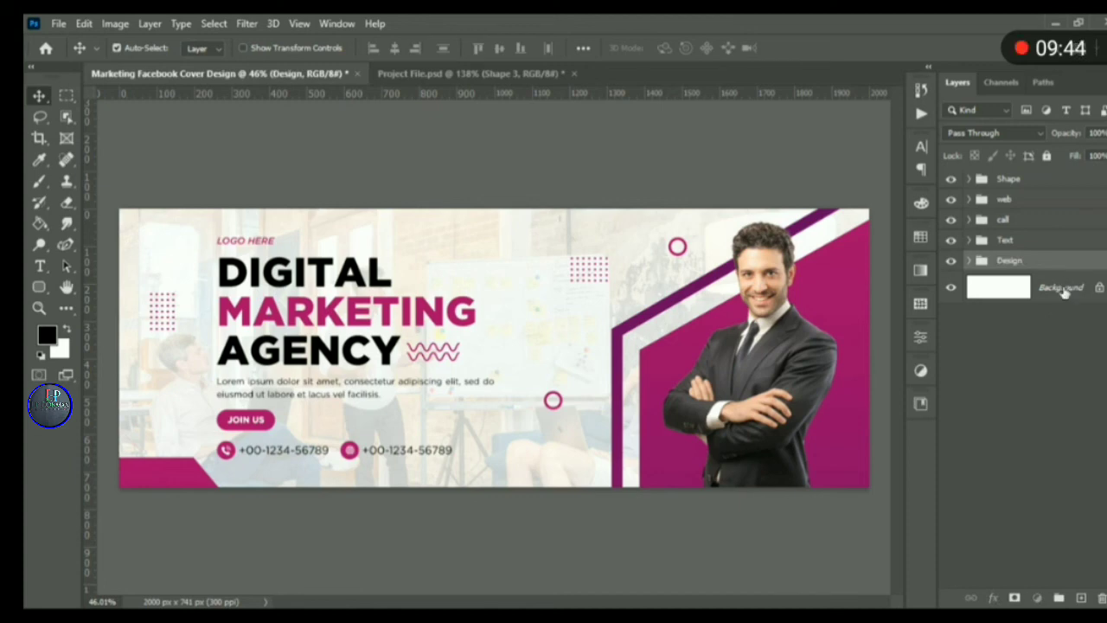
- Delete the locked Background layer beneath the Design group
click(1065, 292)
key(Delete)
scroll(640, 307, down, 1)
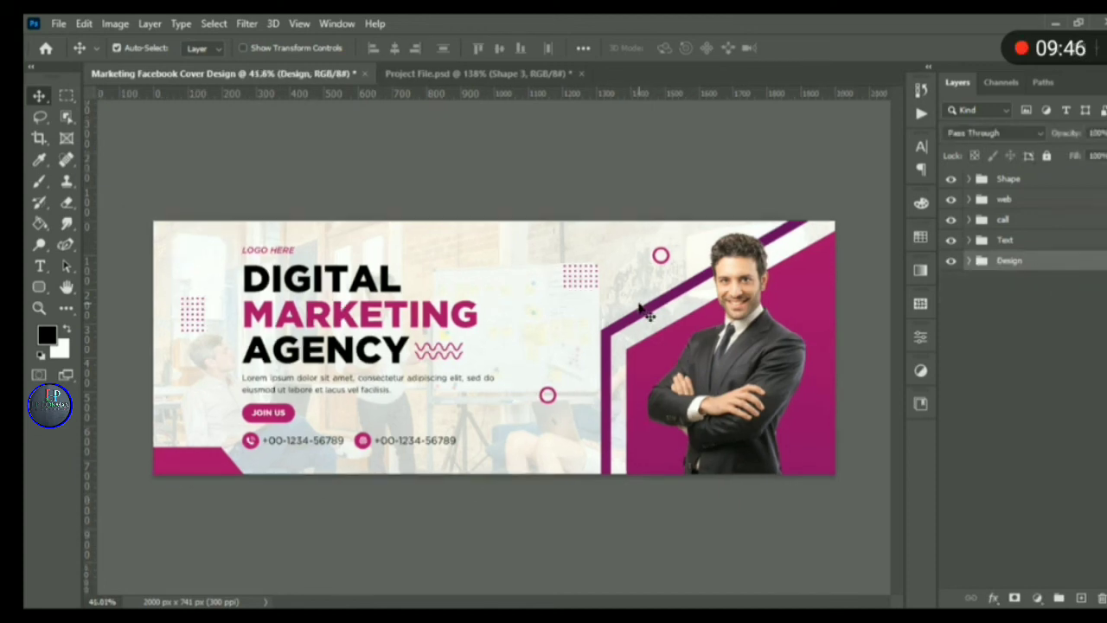